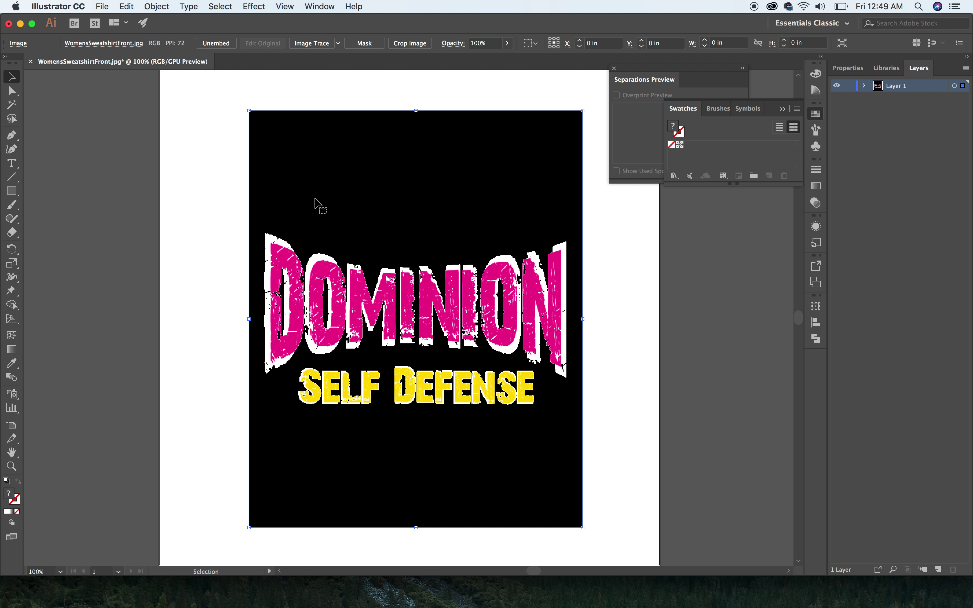
- Trace the placed image with the High Fidelity Photo preset and expand it into ungrouped vector paths
click(337, 43)
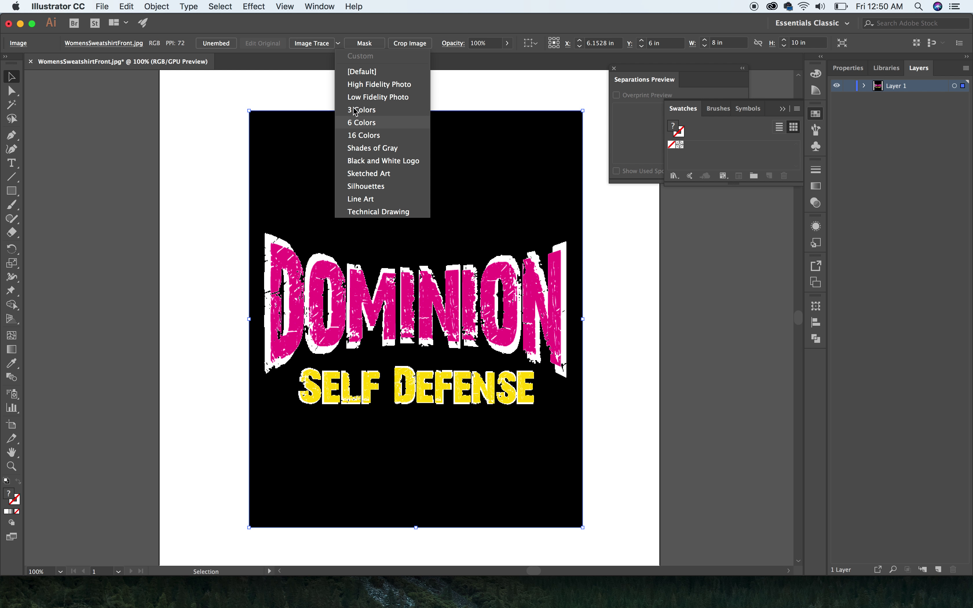
click(384, 85)
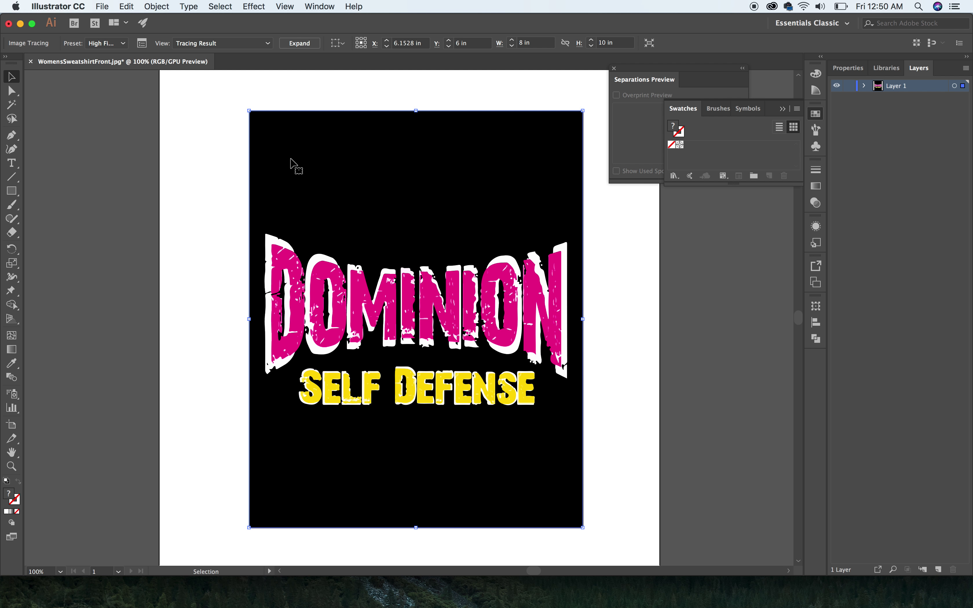
click(298, 46)
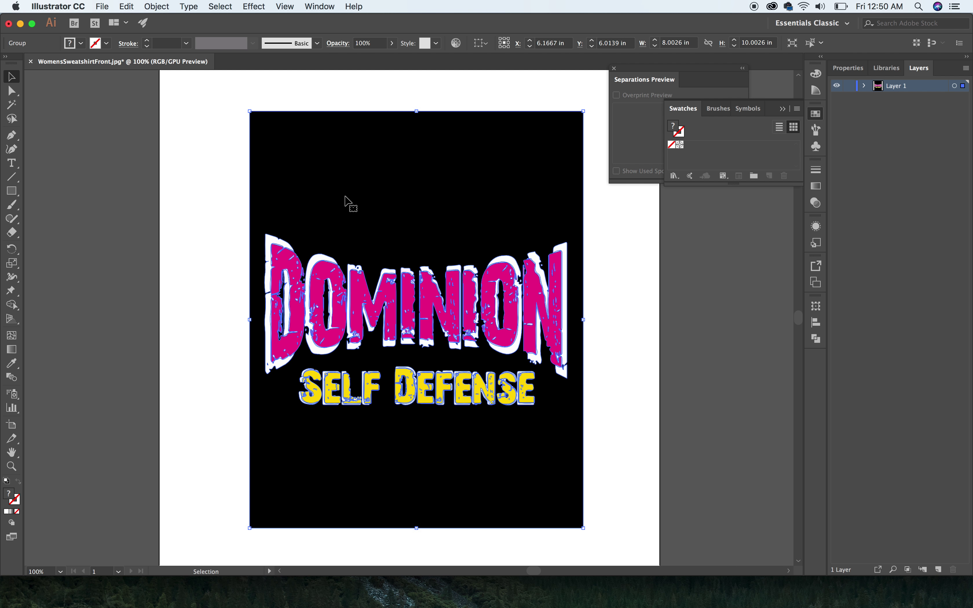
key(super+shift+g)
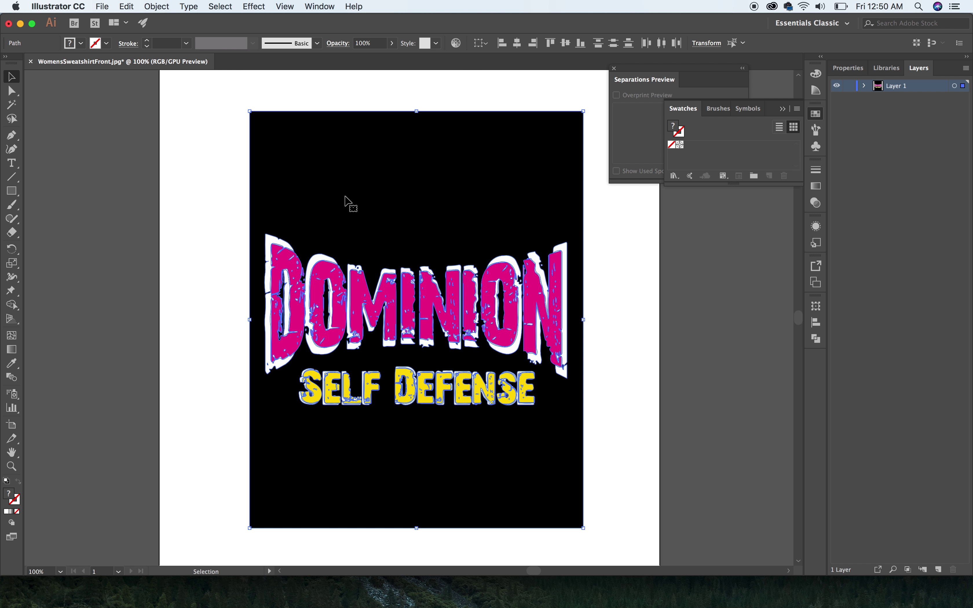
click(231, 215)
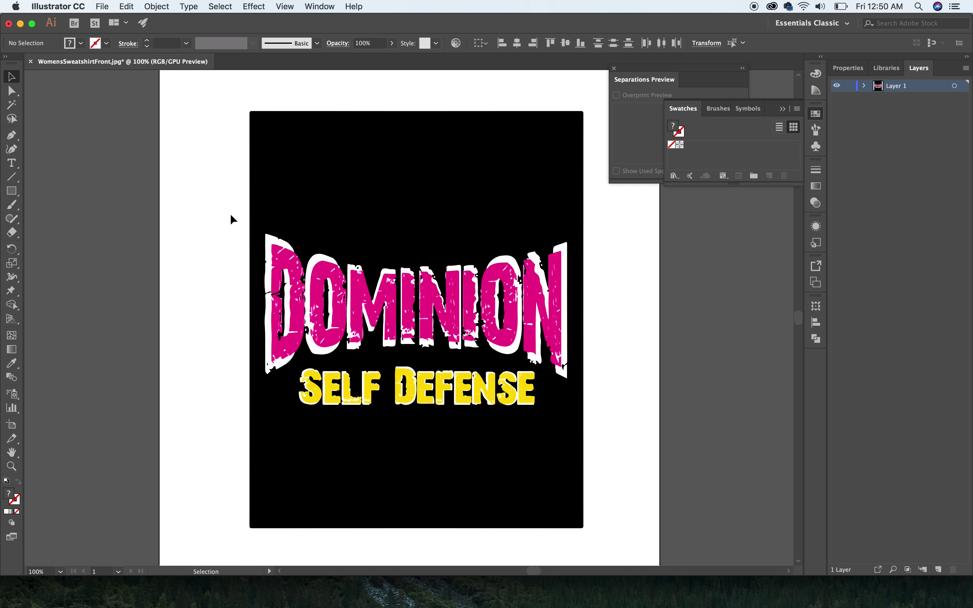
- Group all paths sharing the pink letter O's fill and stroke, and move the group straight up off the white DOMINION outline
click(328, 272)
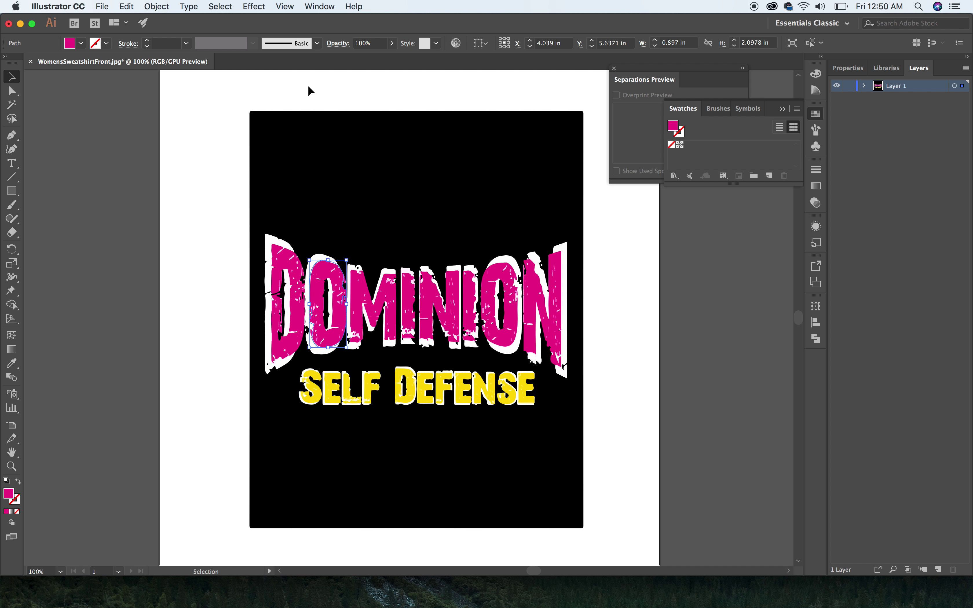
click(220, 7)
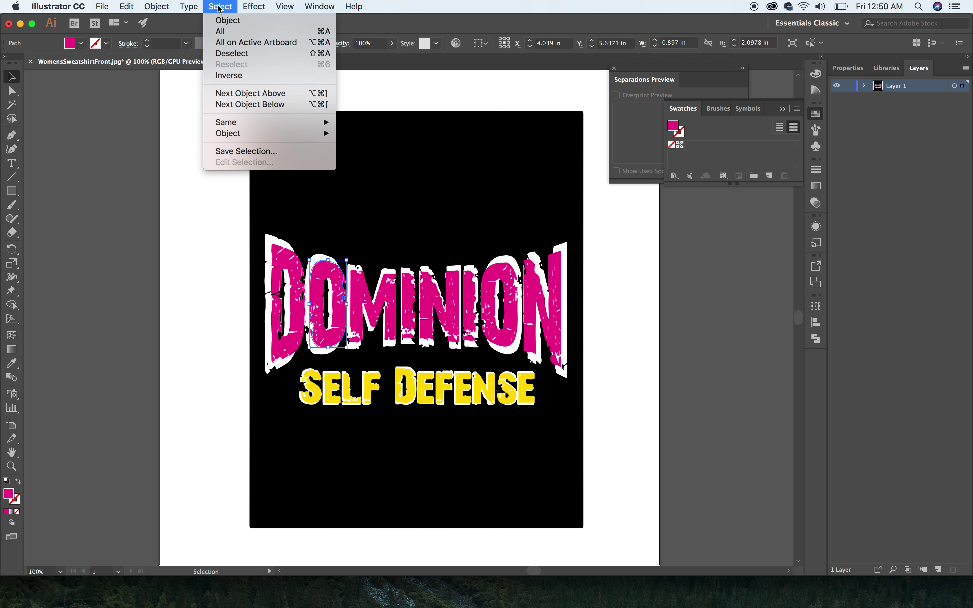
mouse_move(233, 122)
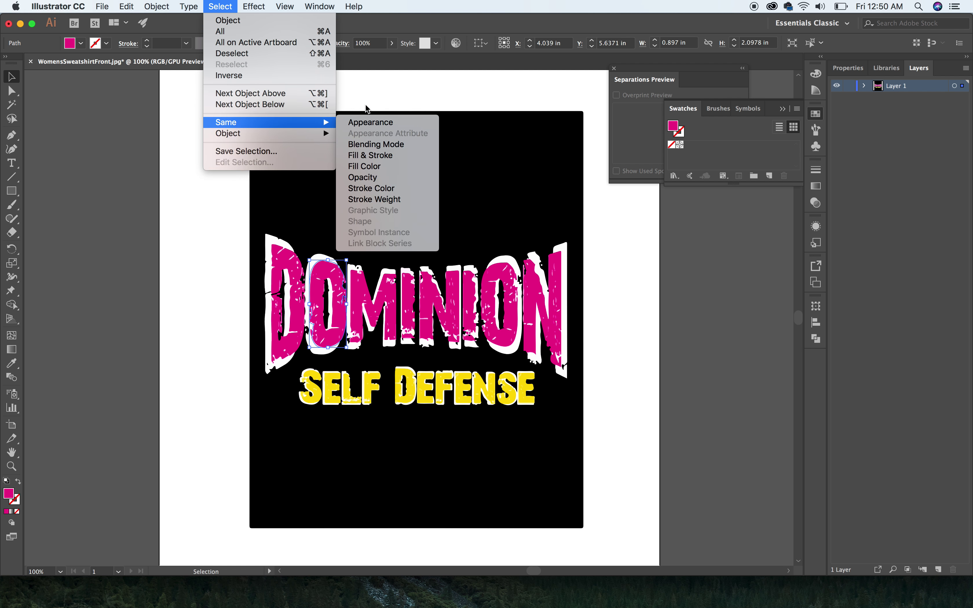
click(368, 155)
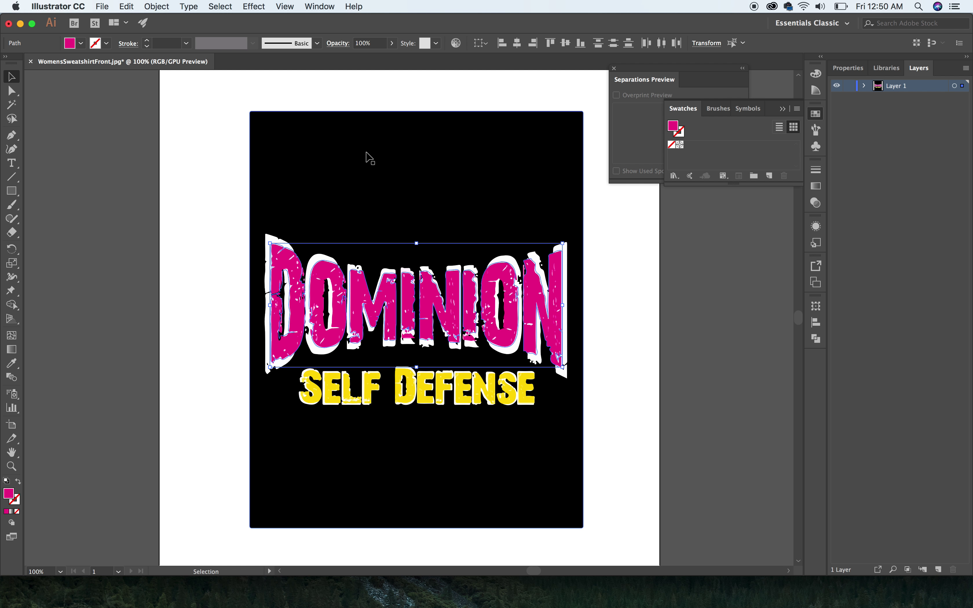
key(super+g)
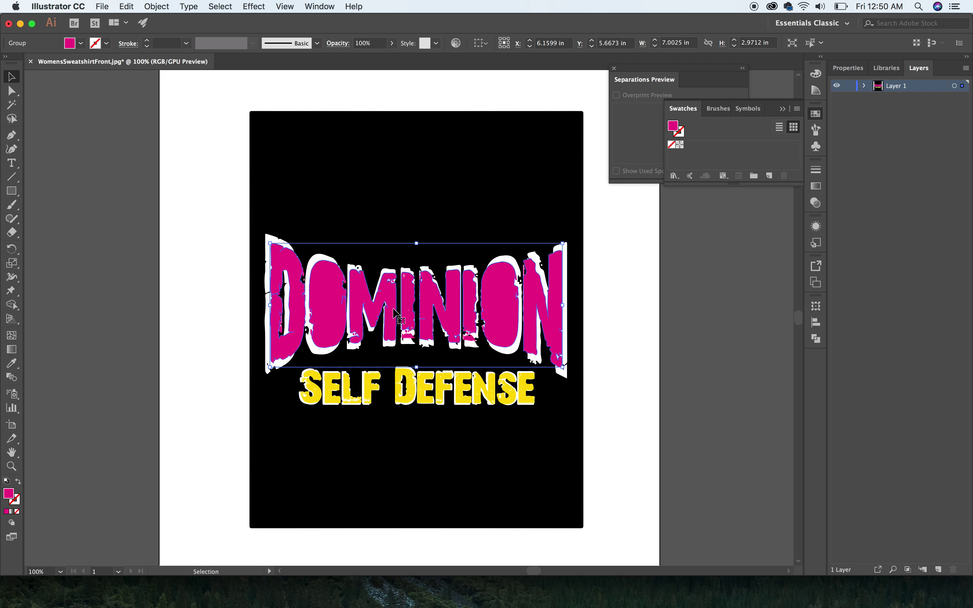
drag(389, 304, 389, 227)
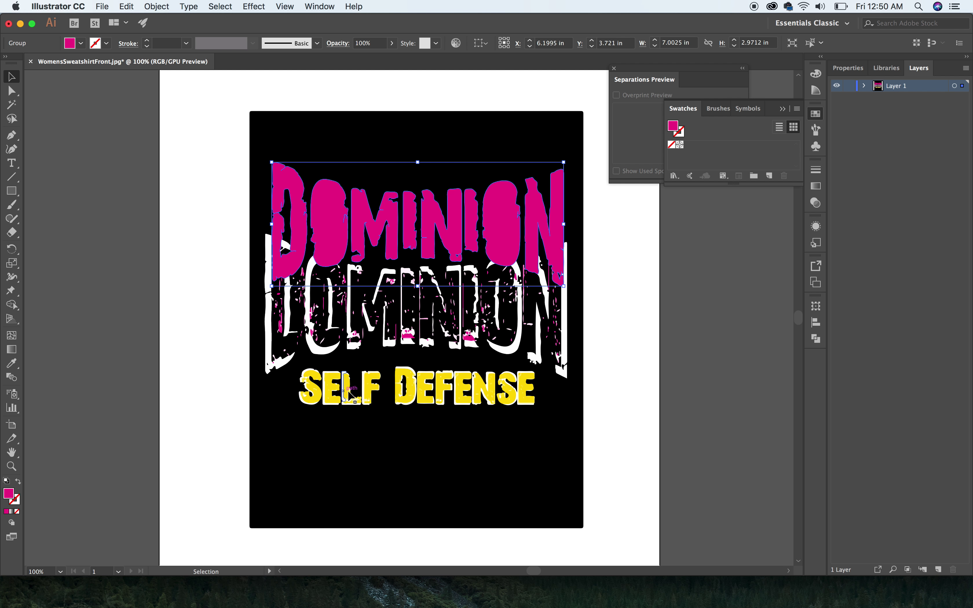
click(418, 401)
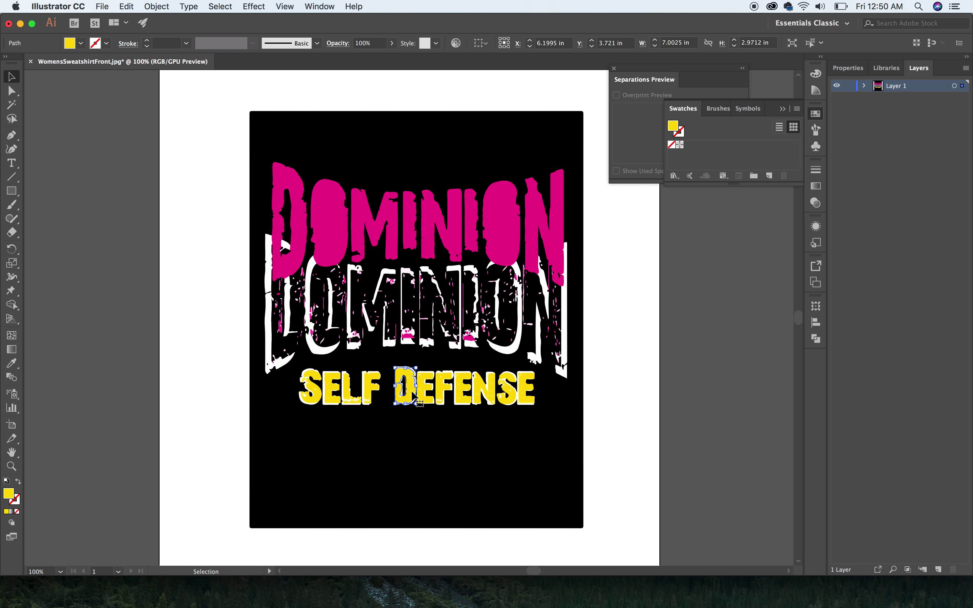
click(228, 7)
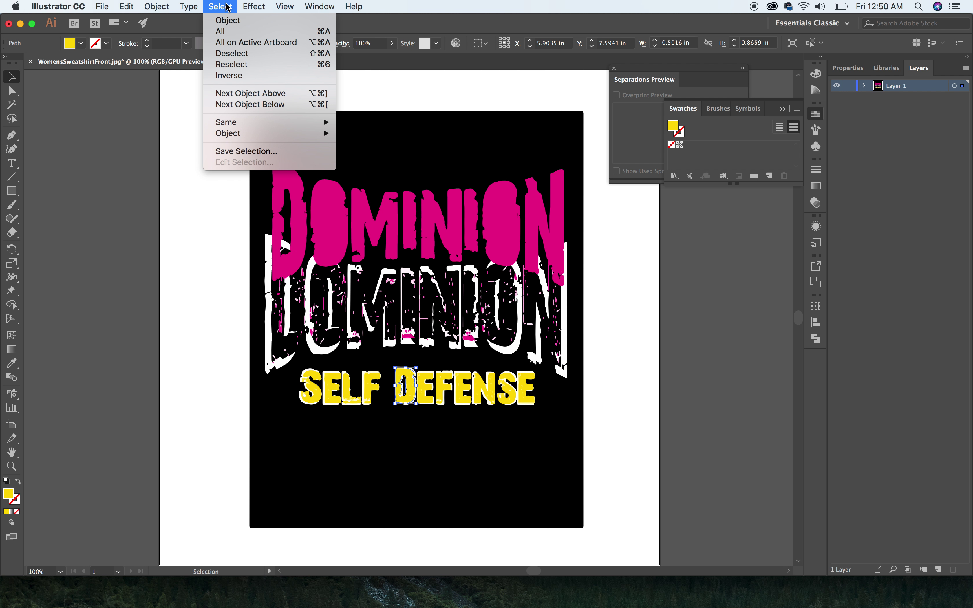
click(177, 103)
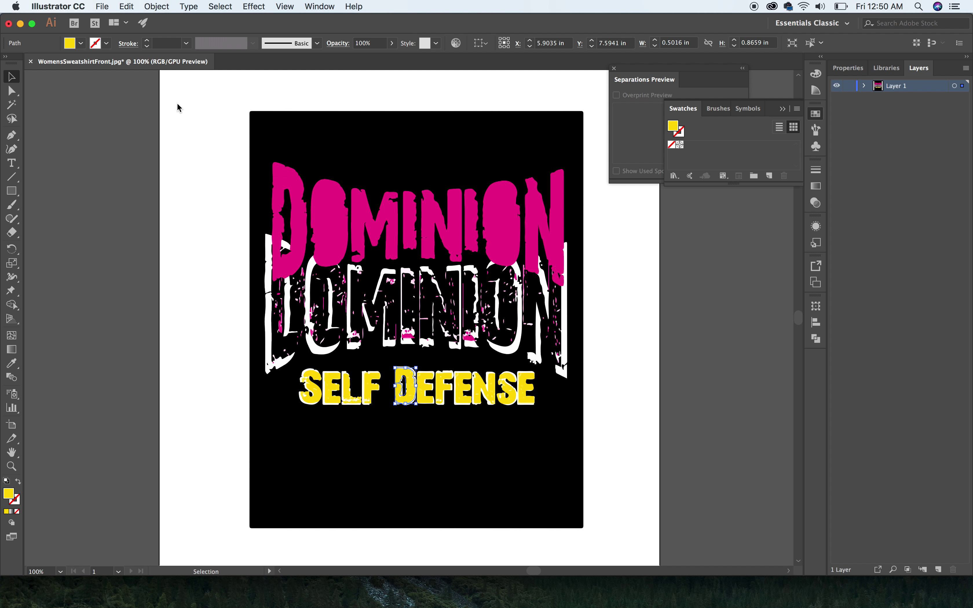
- Create a color group named Color Group 1 from all the selected artwork, including swatches for tints, and review its swatches
drag(235, 133, 657, 456)
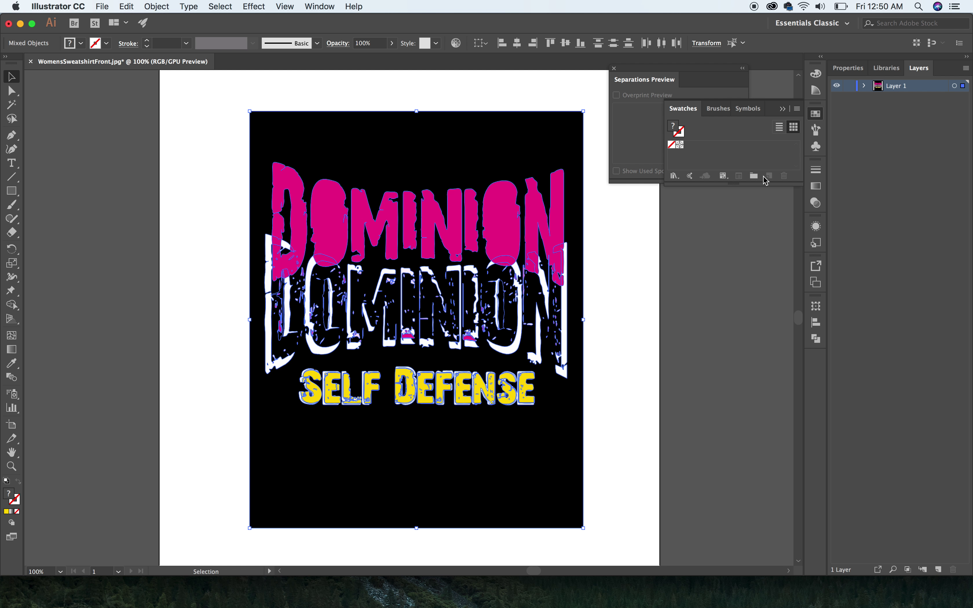
click(756, 181)
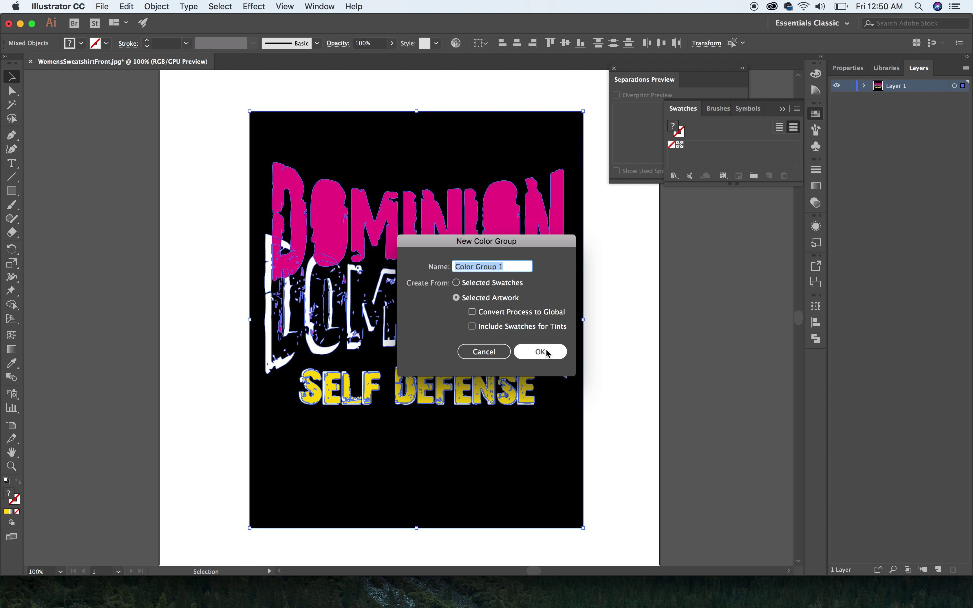
click(474, 327)
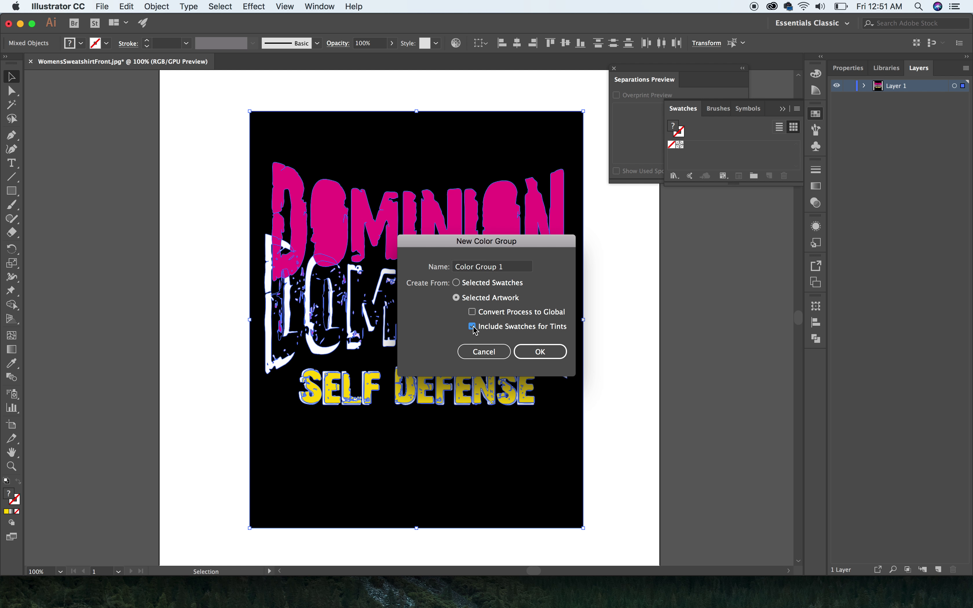
click(534, 353)
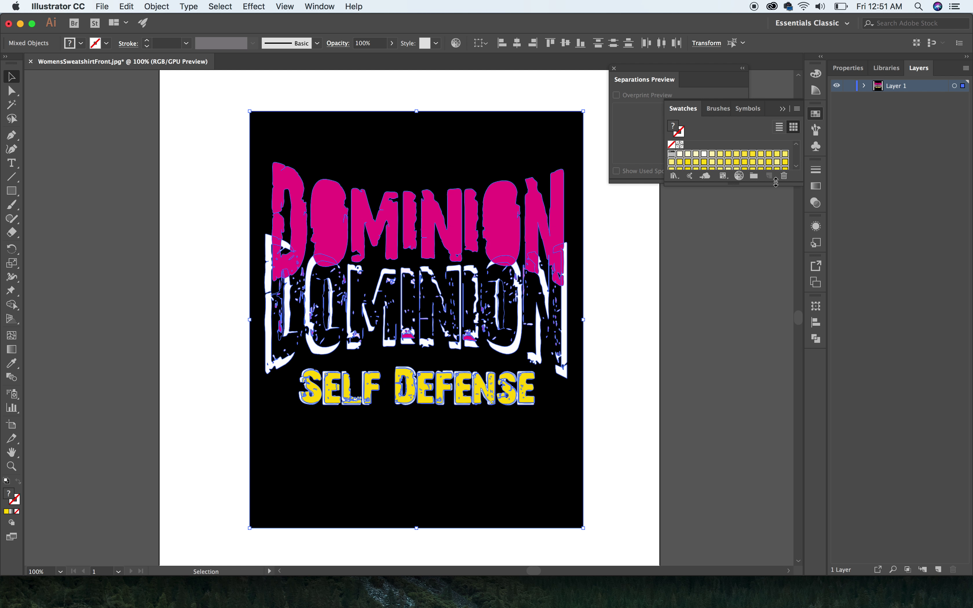
click(797, 167)
click(797, 167)
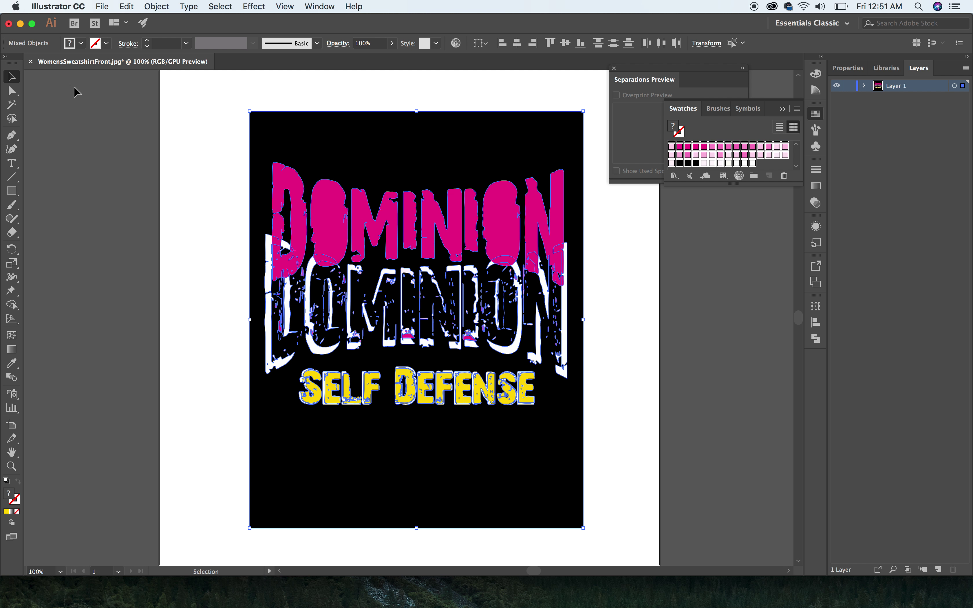
- Quit Illustrator without saving the changes to WomensSweatshirtFront.jpg and switch to Photoshop
click(82, 93)
click(57, 6)
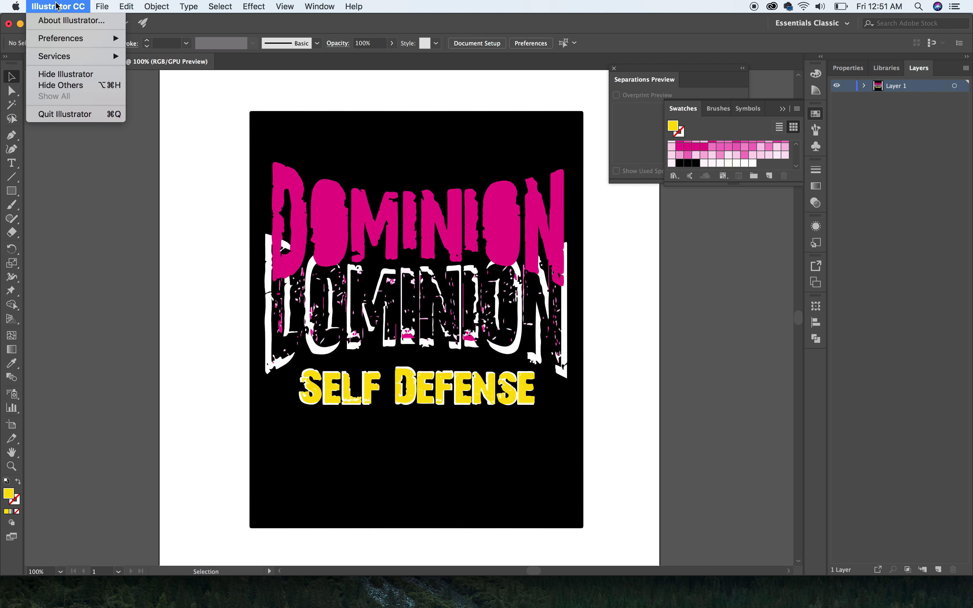
click(58, 114)
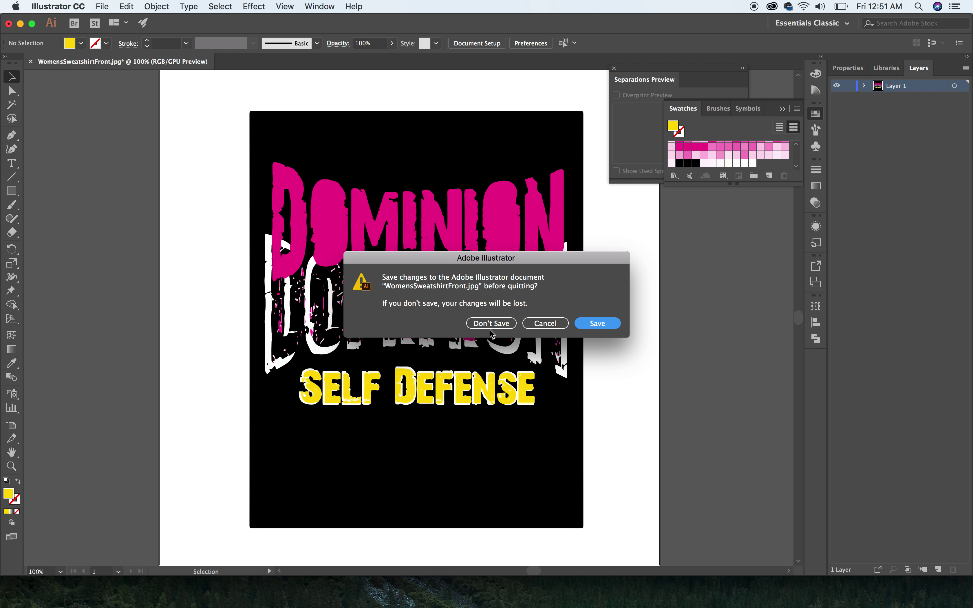
click(492, 324)
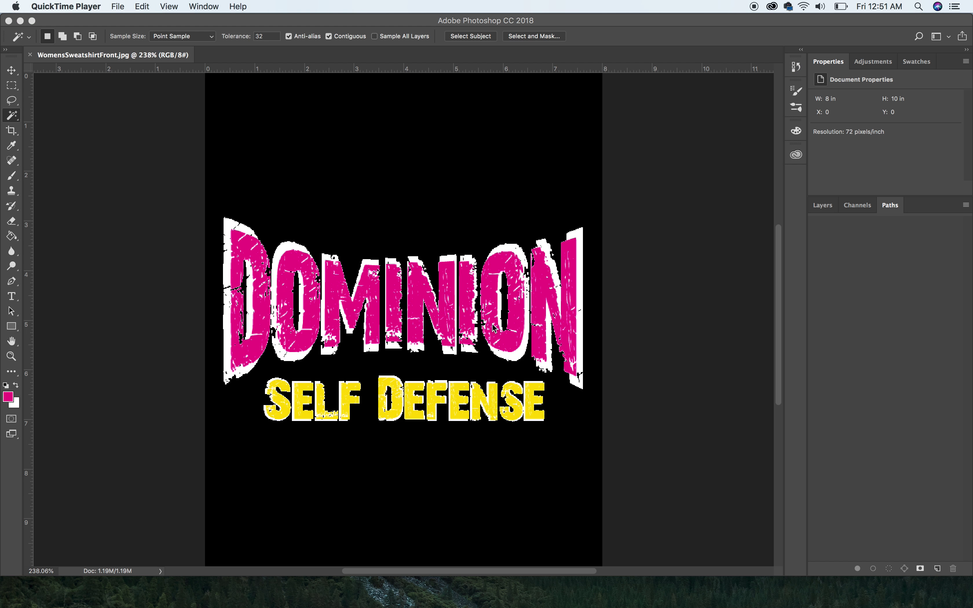
click(649, 267)
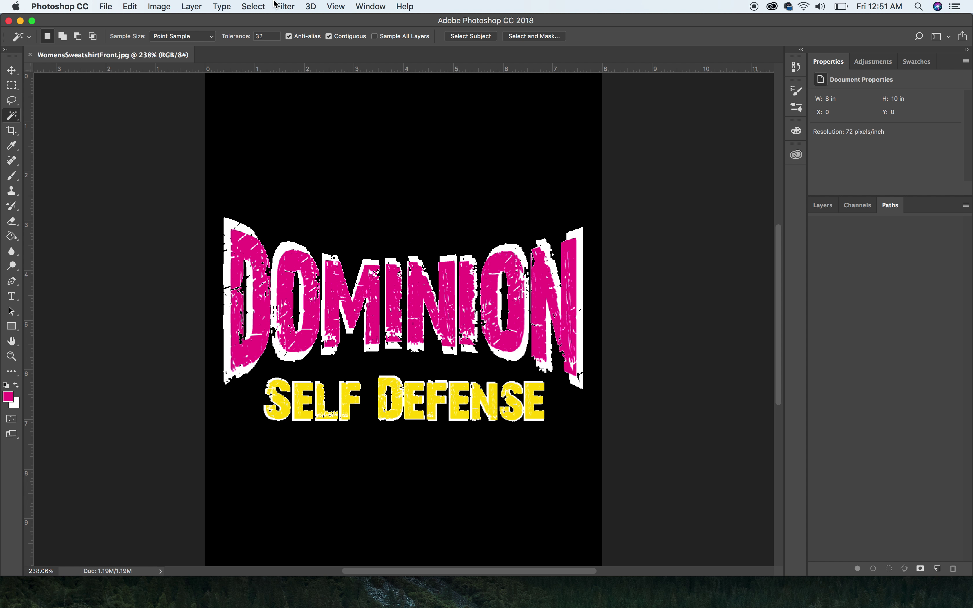
- Select all the pink in the DOMINION lettering with Color Range, using sampled colors and a fuzziness of 200
click(255, 8)
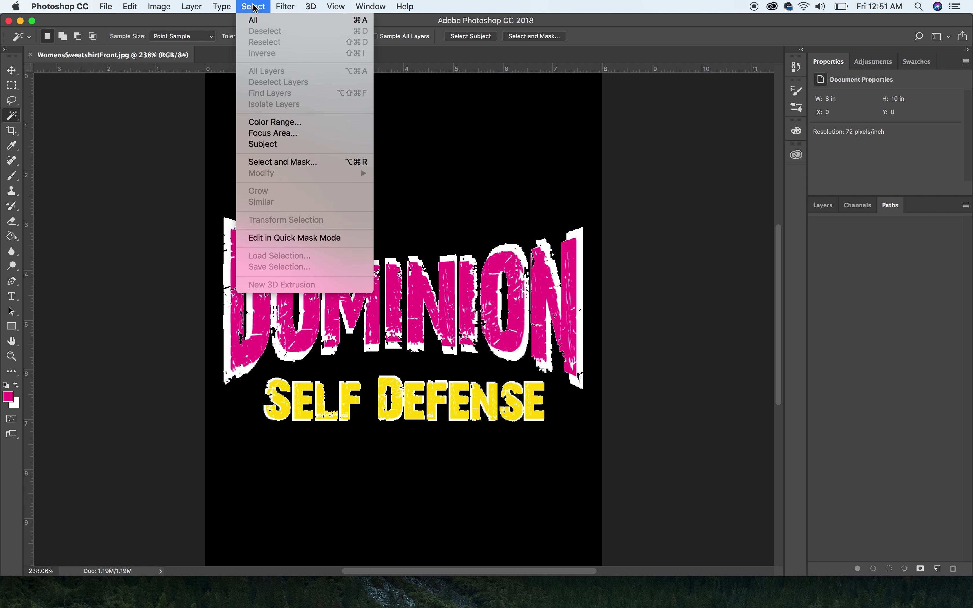
click(262, 122)
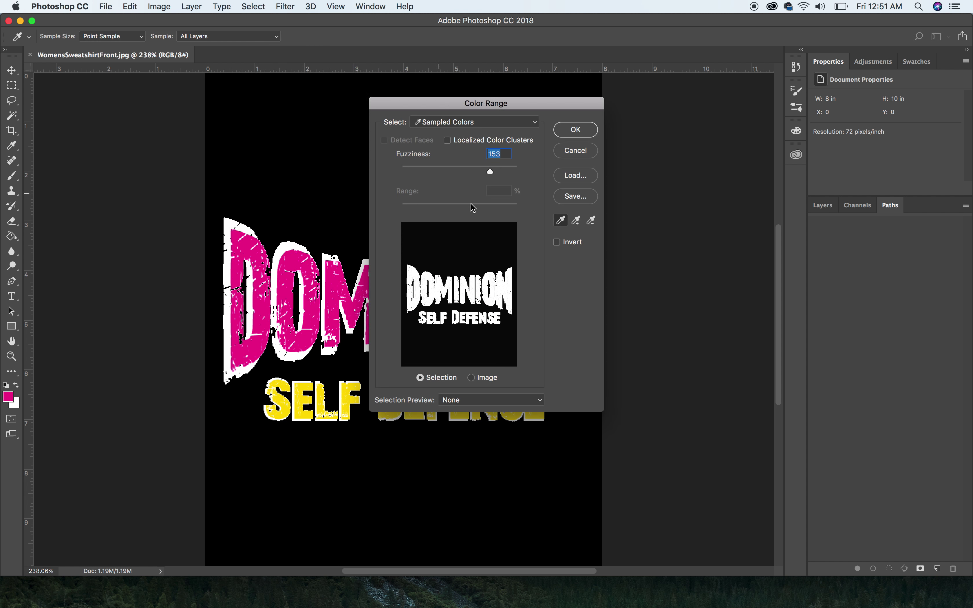
click(286, 263)
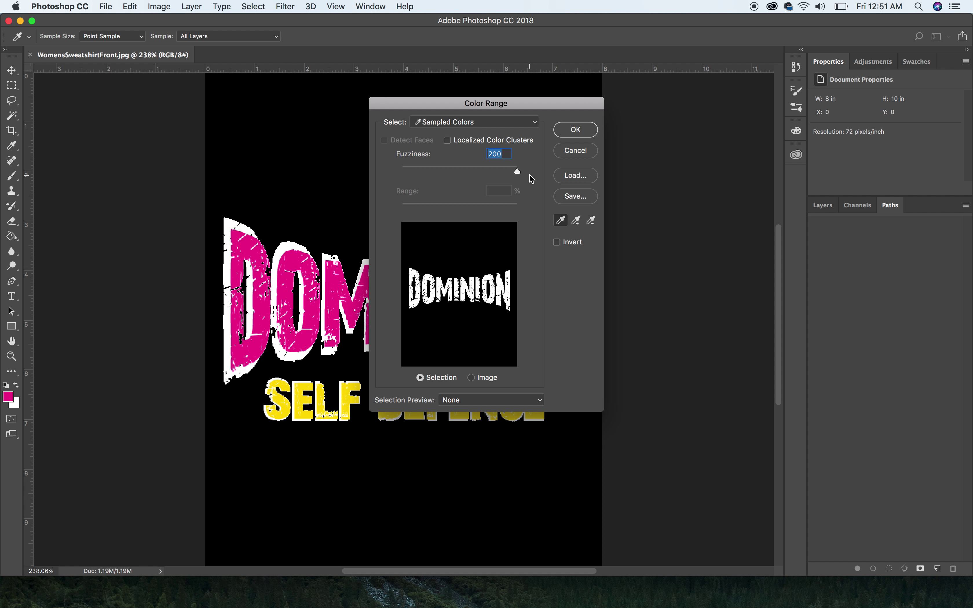
click(582, 131)
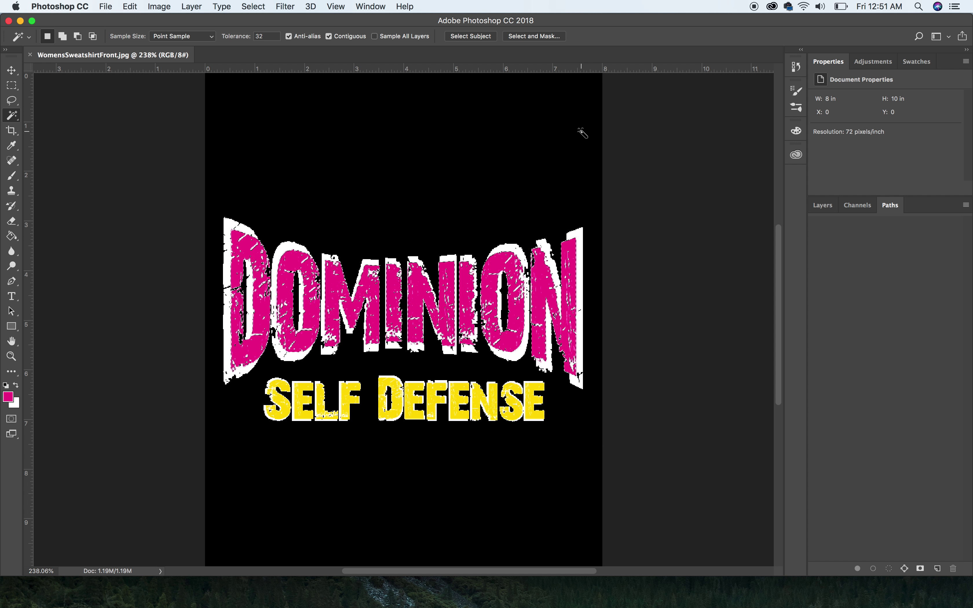
- Convert the pink selection into a work path with a tolerance of 0.5 pixels
right_click(577, 244)
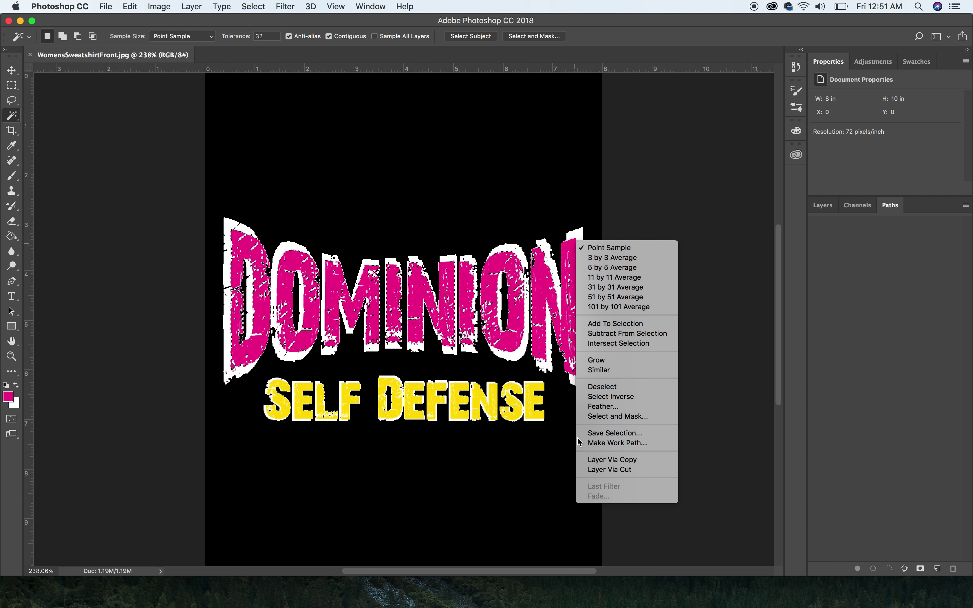
click(598, 443)
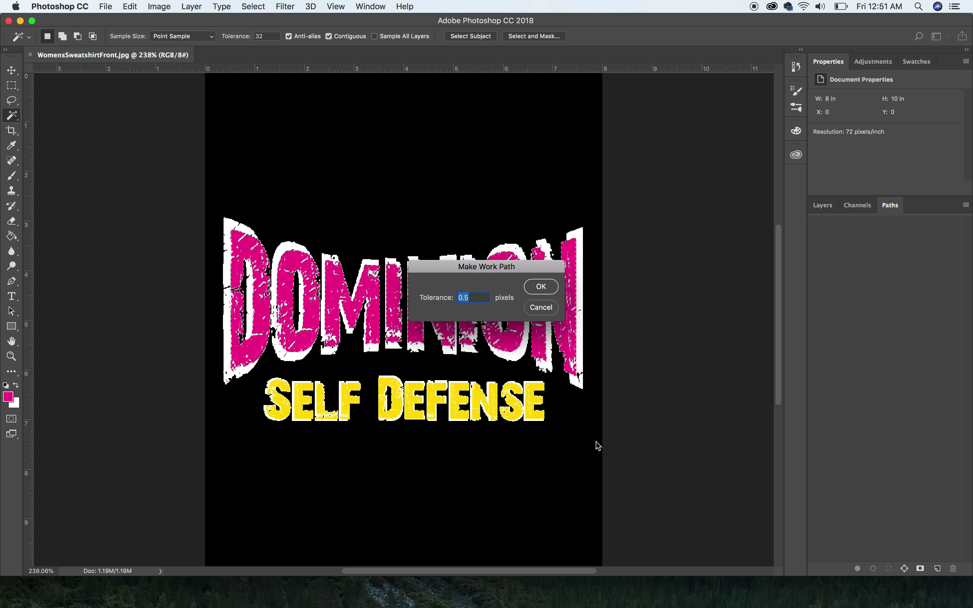
click(545, 287)
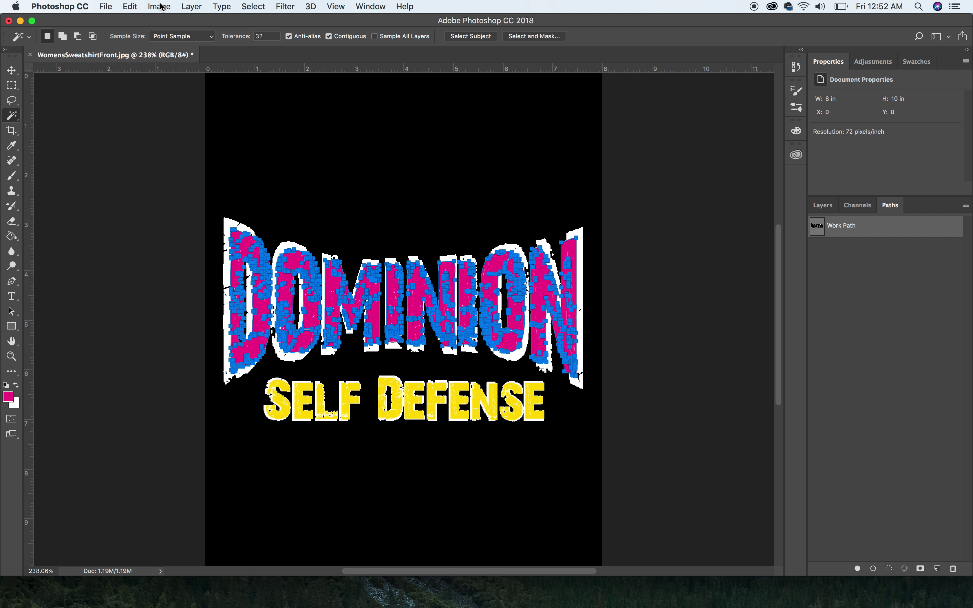
- Export the pink work path to Illustrator as pink.ai on the Desktop, and delete the work path
click(107, 6)
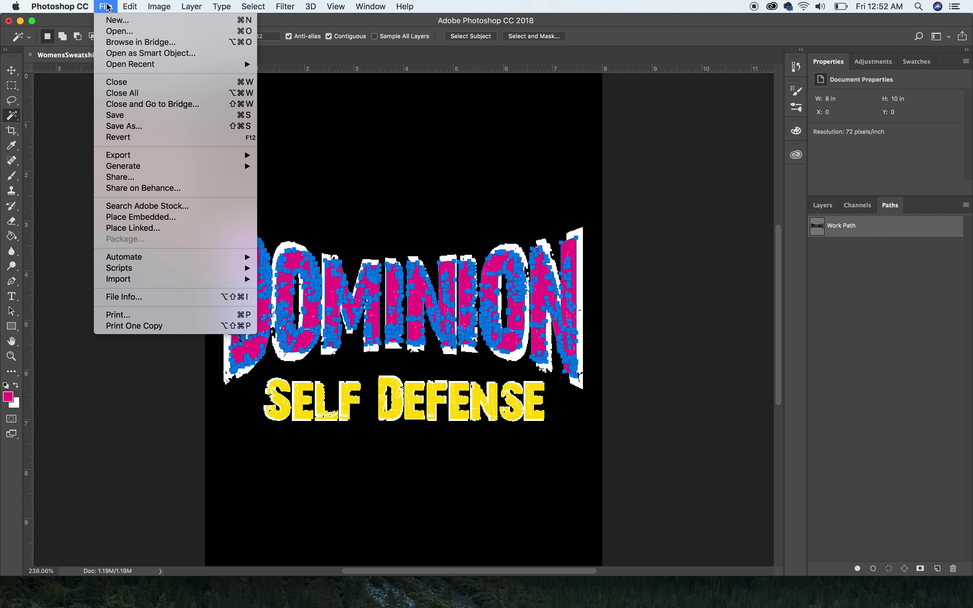
mouse_move(130, 156)
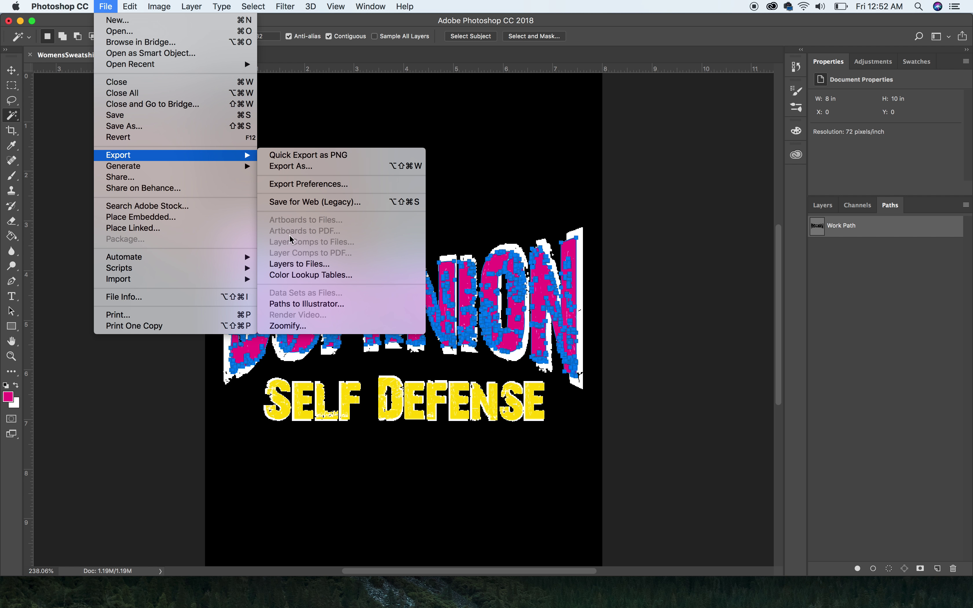
click(308, 304)
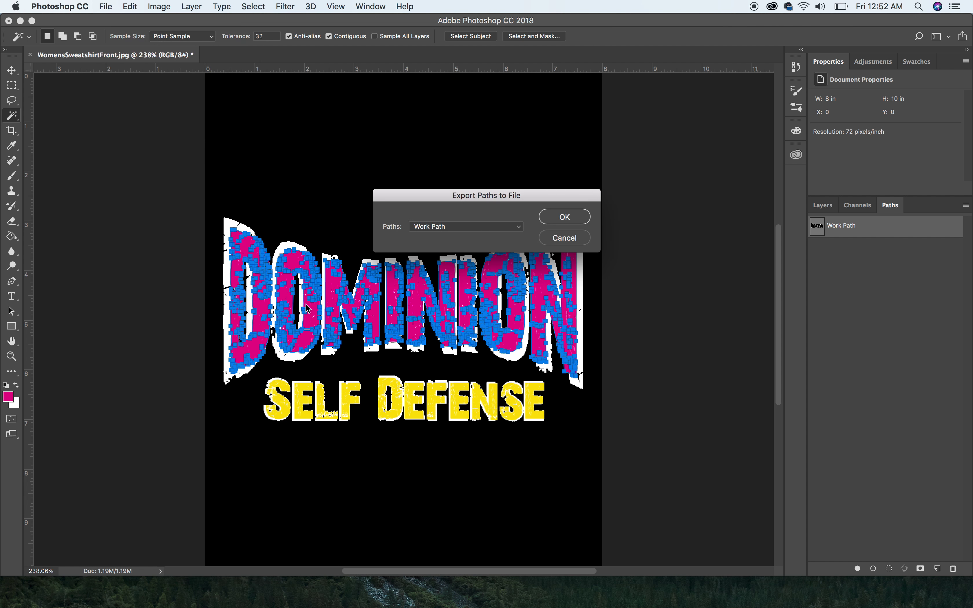
click(564, 217)
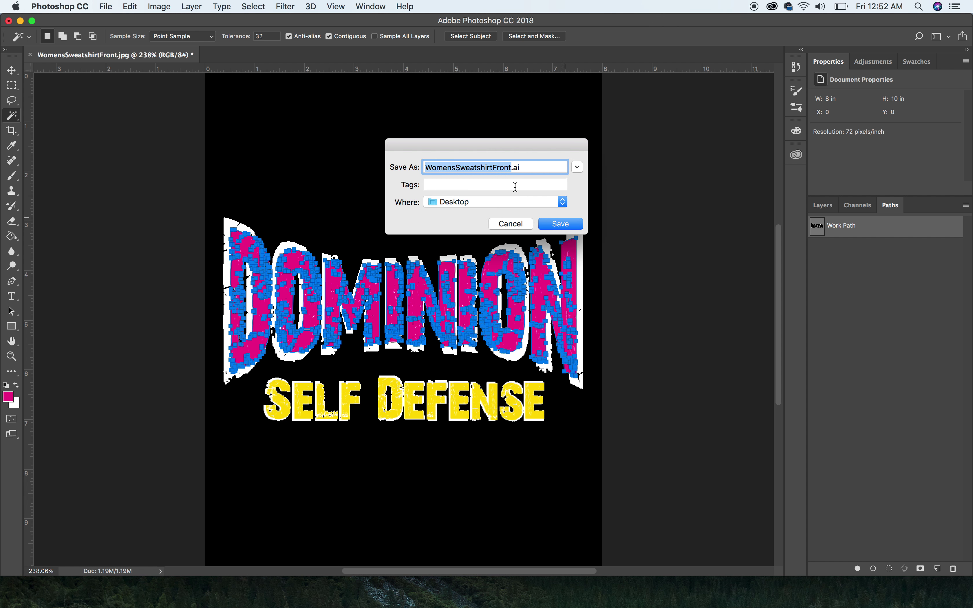
text(pink)
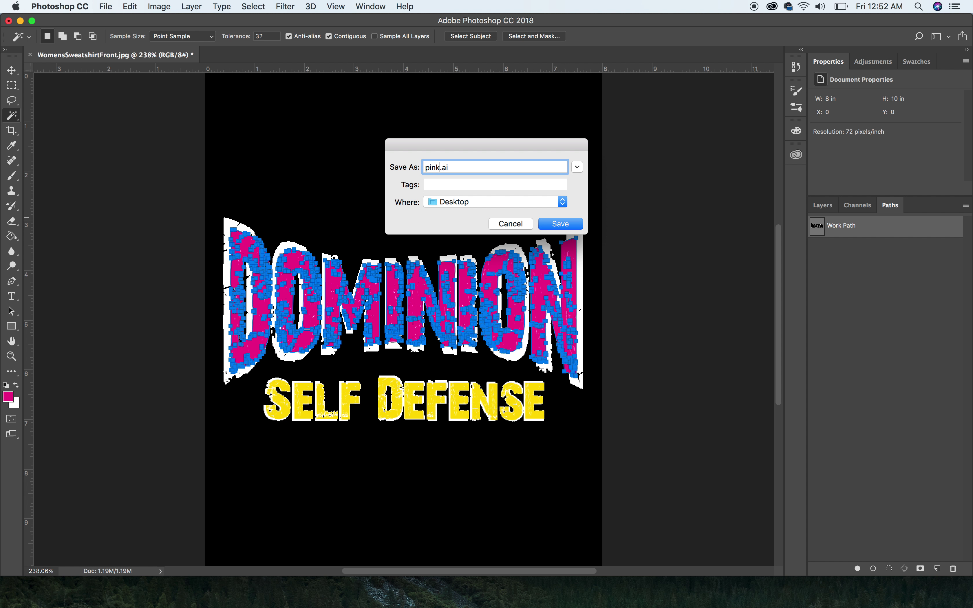
click(579, 224)
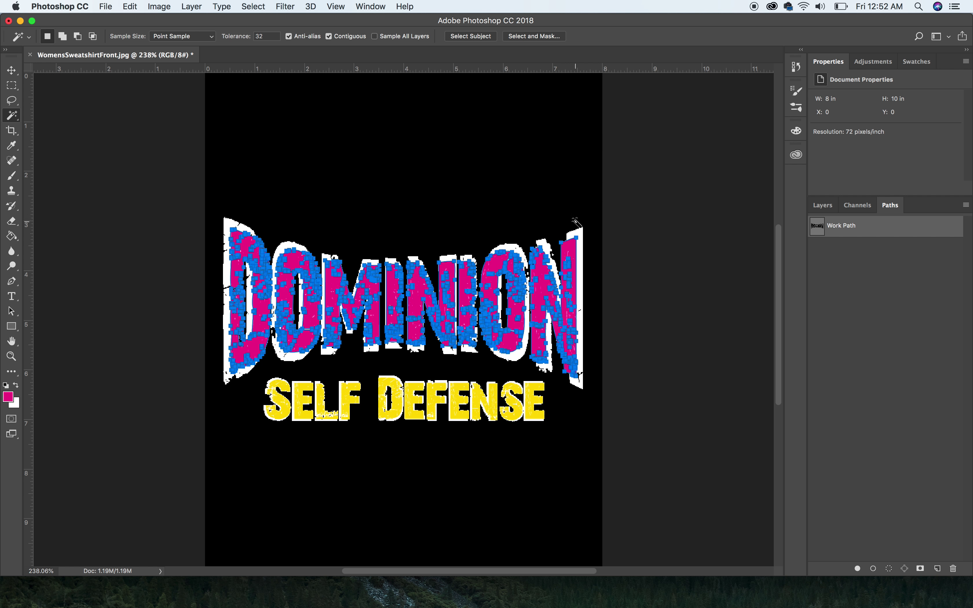
right_click(884, 228)
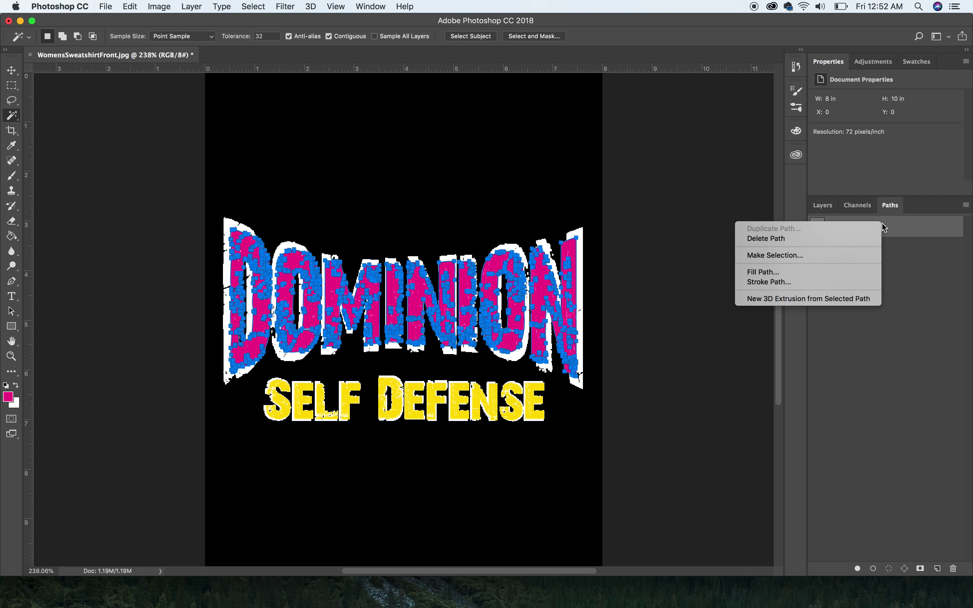
click(849, 240)
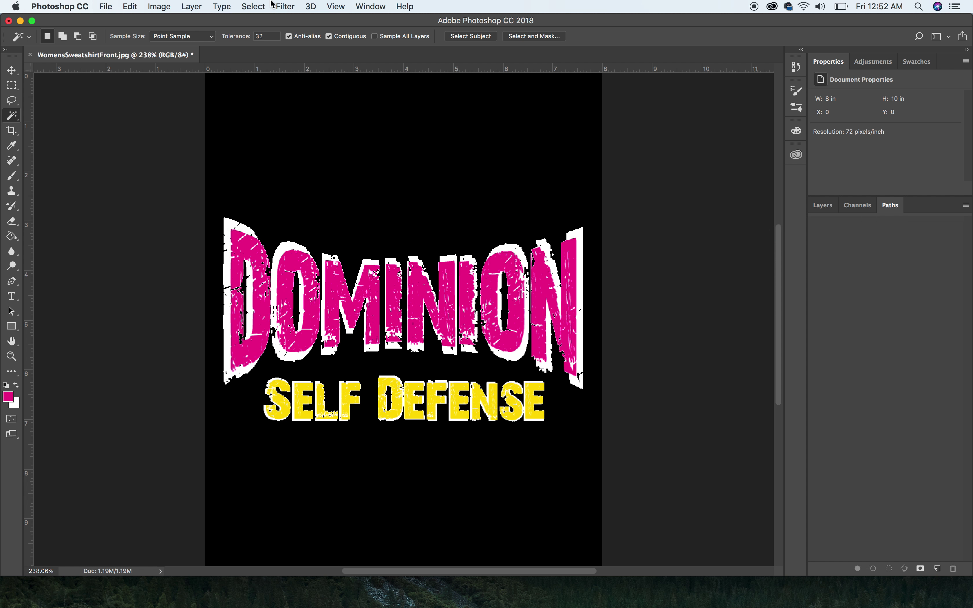
- Select all the yellow in the SELF DEFENSE lettering with Color Range, using sampled colors and a fuzziness of 200
click(253, 7)
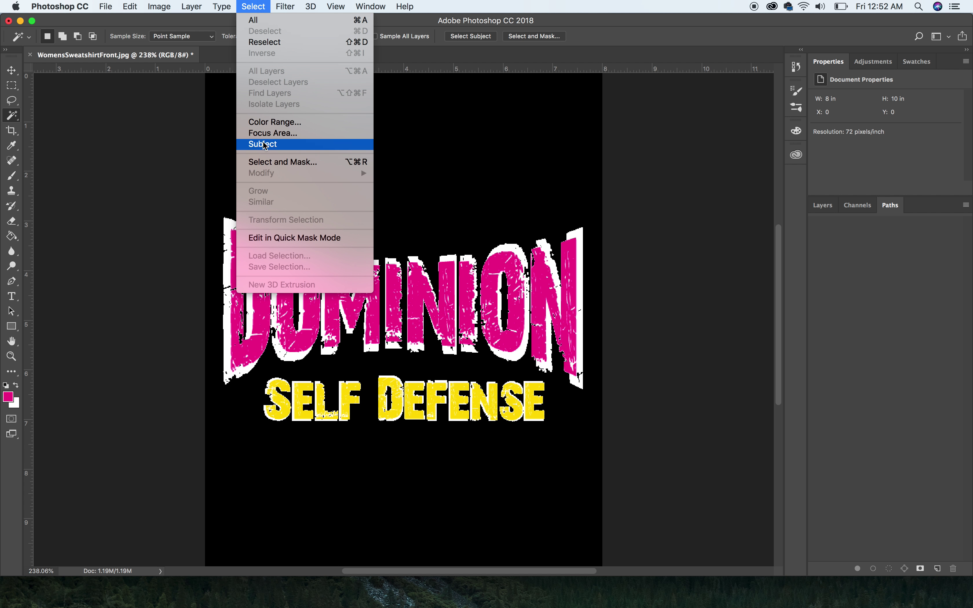
click(271, 122)
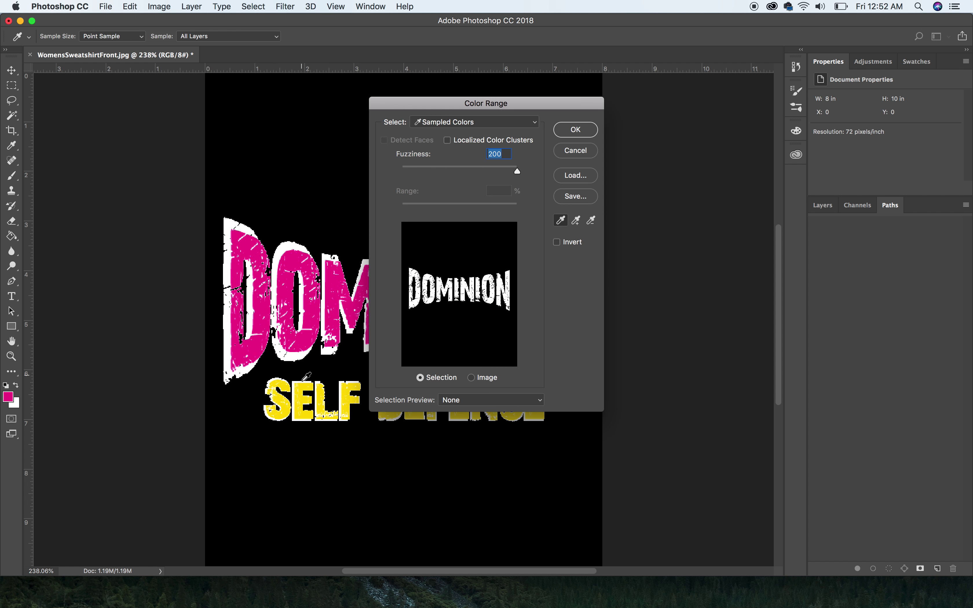
click(303, 387)
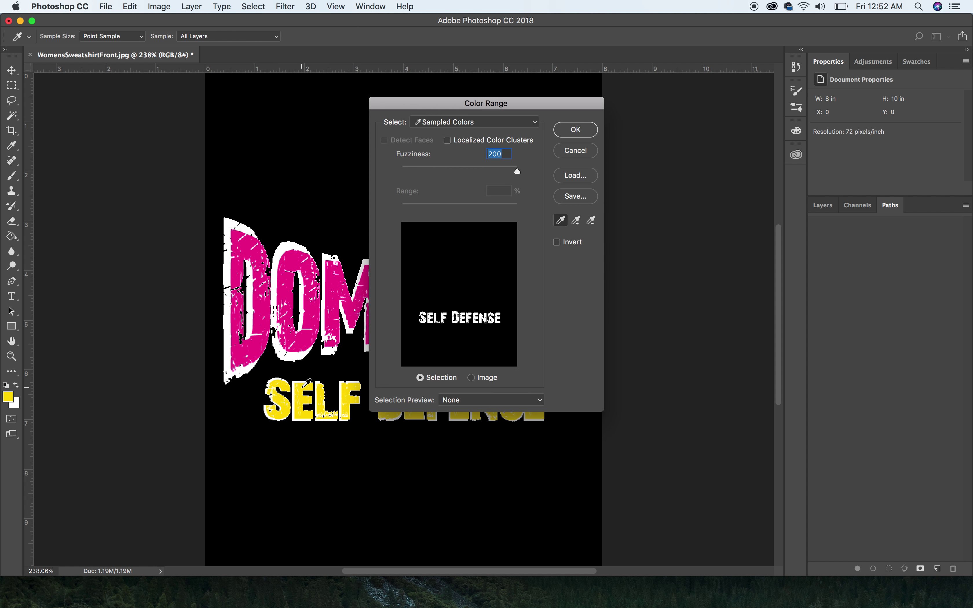
click(585, 133)
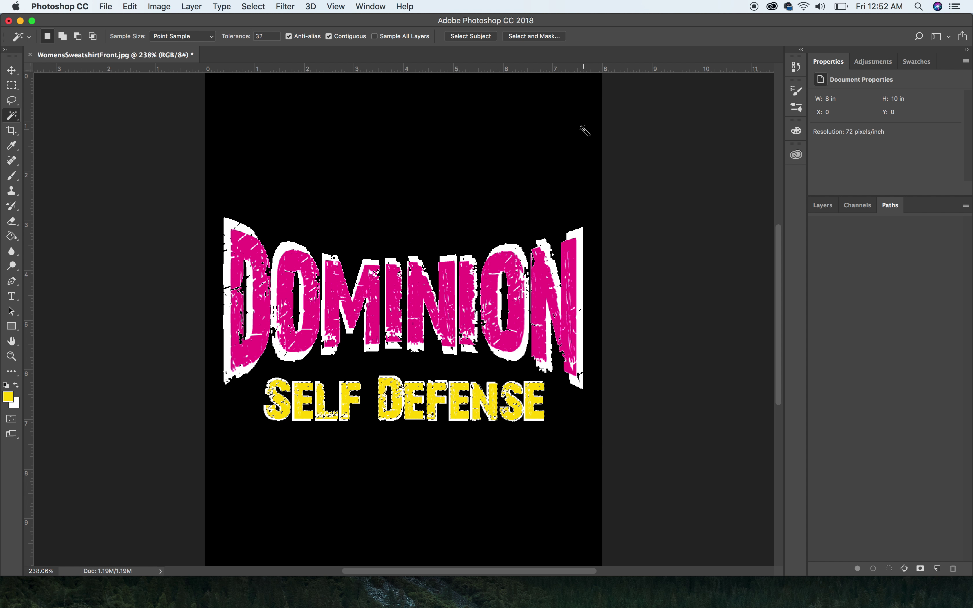
- Convert the yellow selection into a work path with a tolerance of 0.5 pixels
right_click(540, 396)
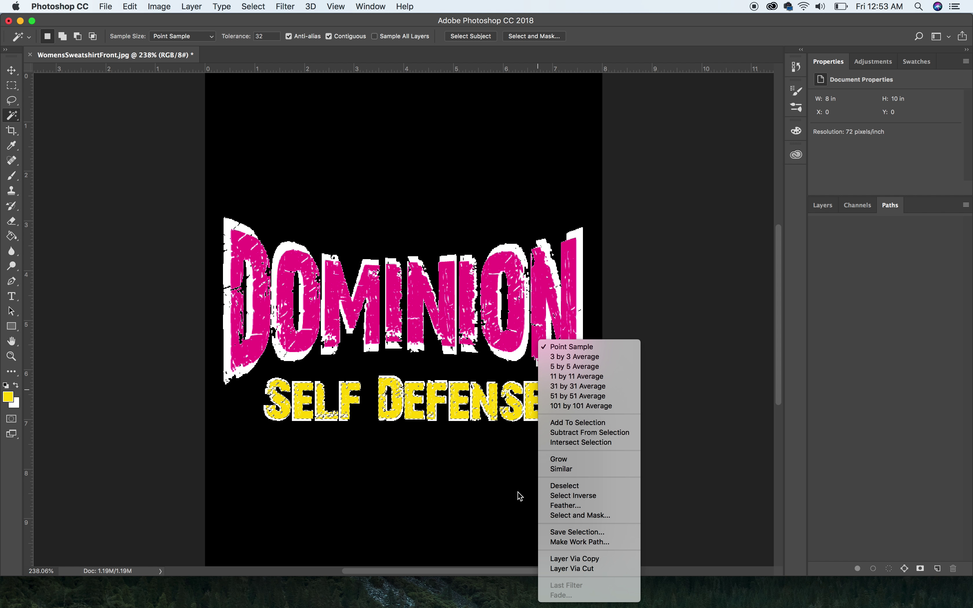
click(559, 544)
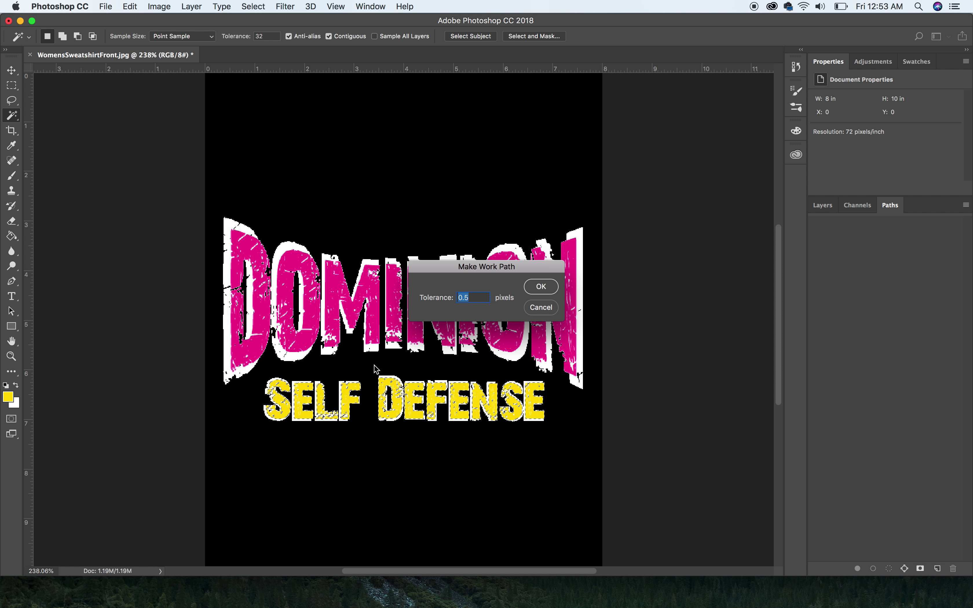
click(541, 289)
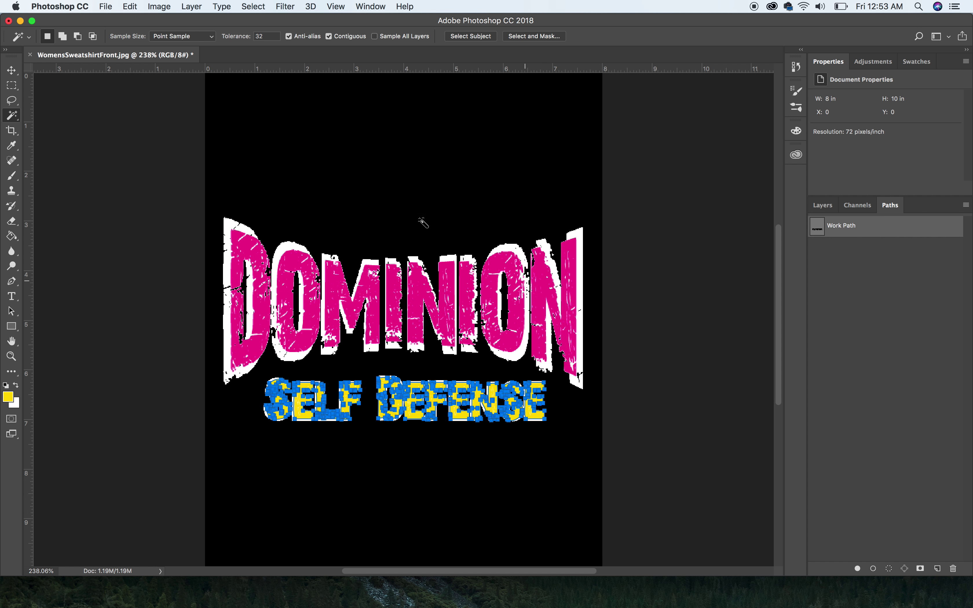
- Export the yellow work path to Illustrator as yellow.ai on the Desktop, and delete the work path
click(104, 7)
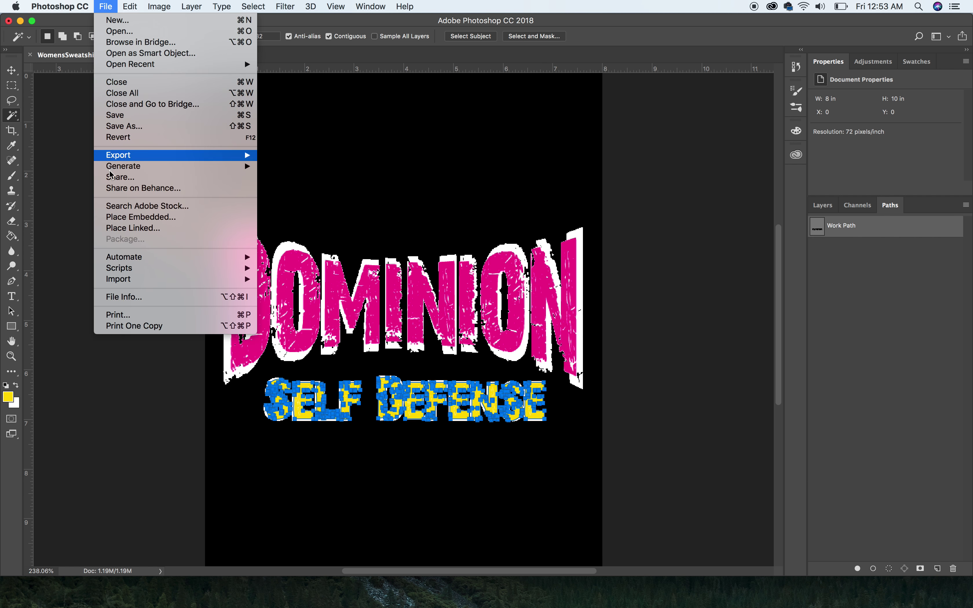
mouse_move(179, 155)
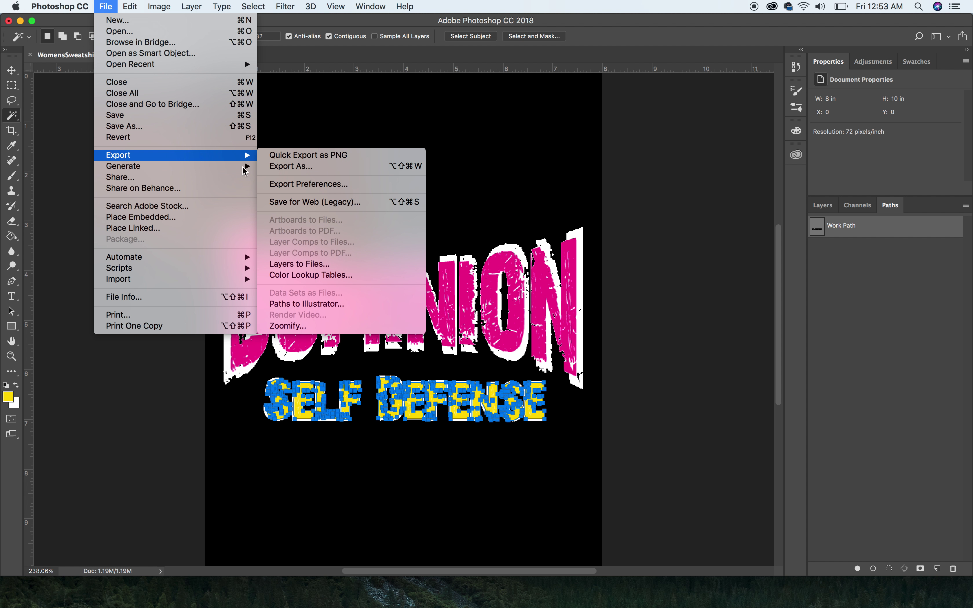
click(318, 305)
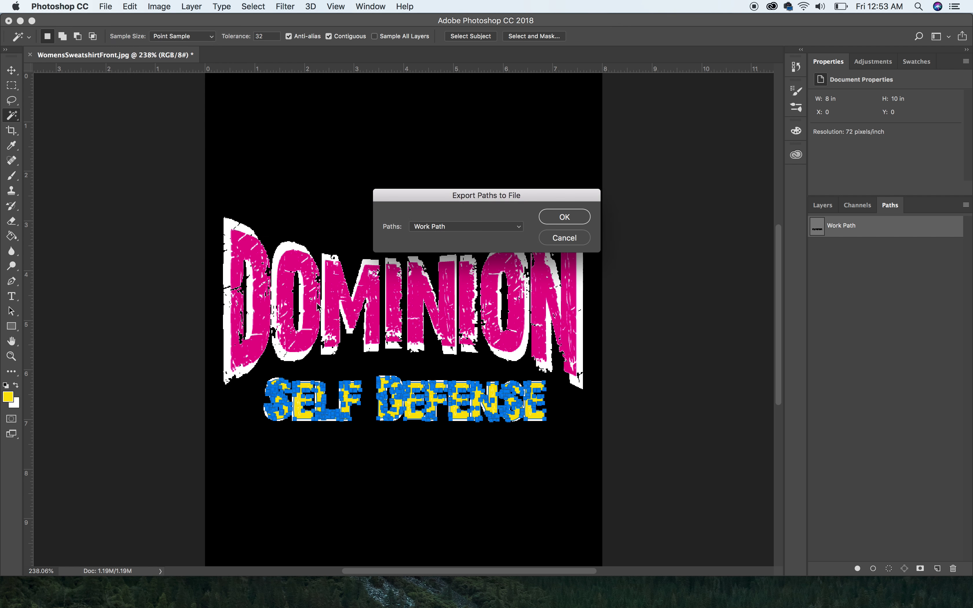
click(582, 220)
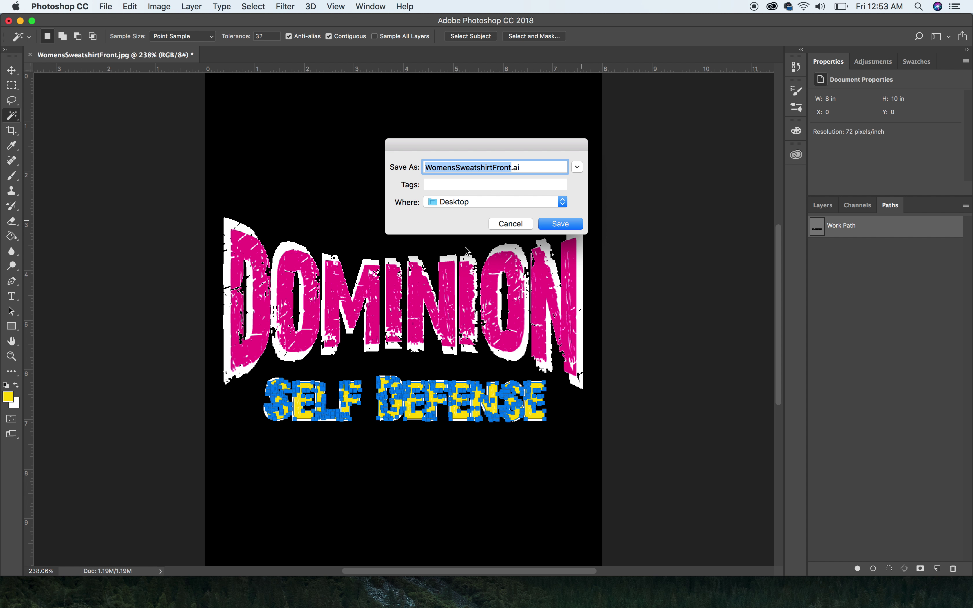
text(yellow)
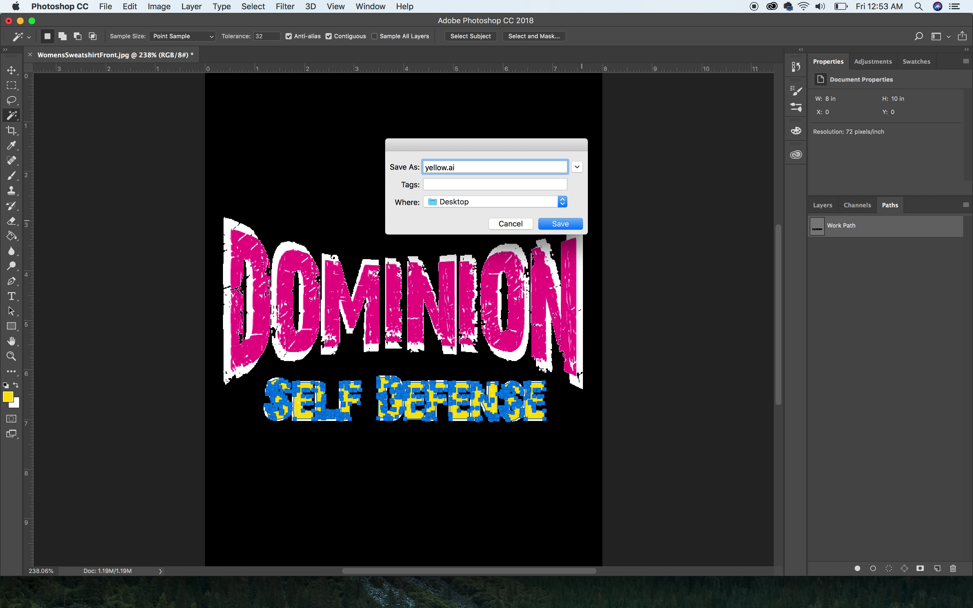
click(565, 226)
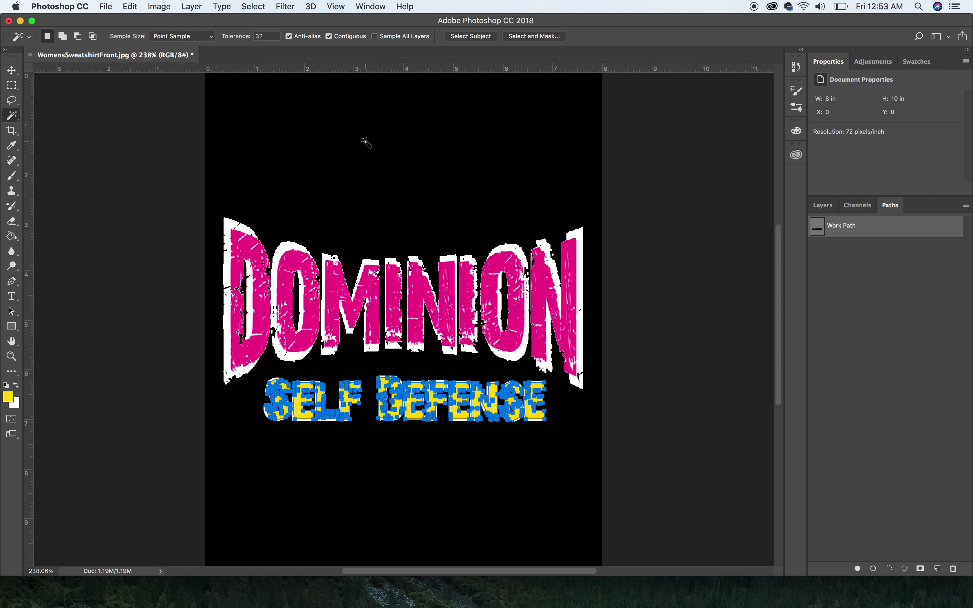
right_click(896, 228)
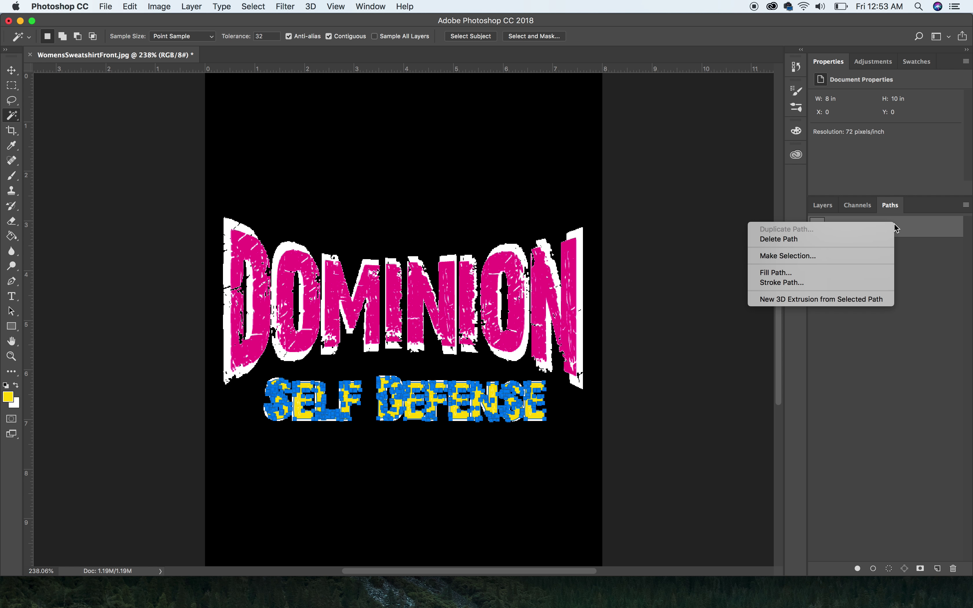
click(818, 242)
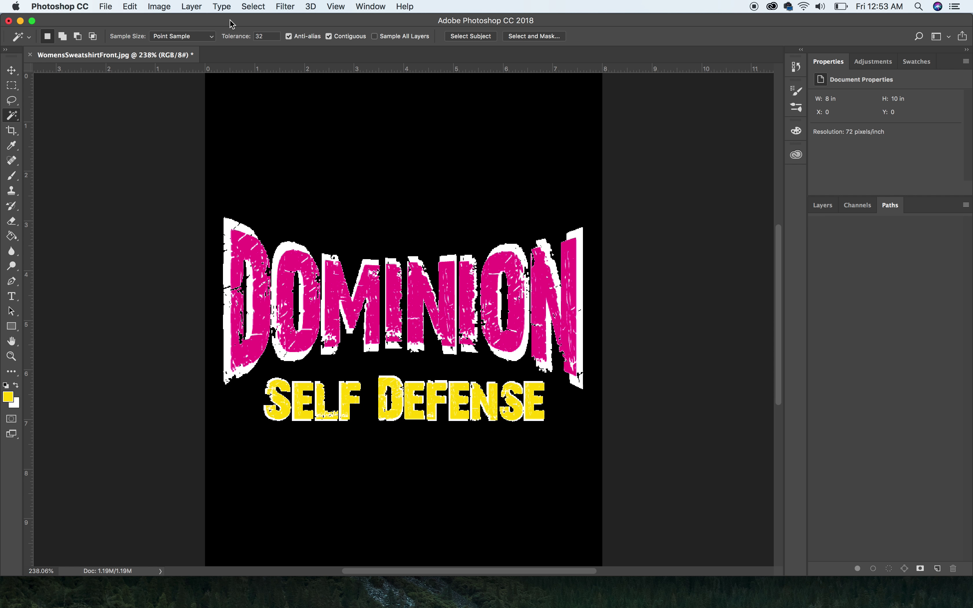
- Select the entire lettering with Color Range by adding white and pink samples to the yellow, with a fuzziness of 133
click(254, 7)
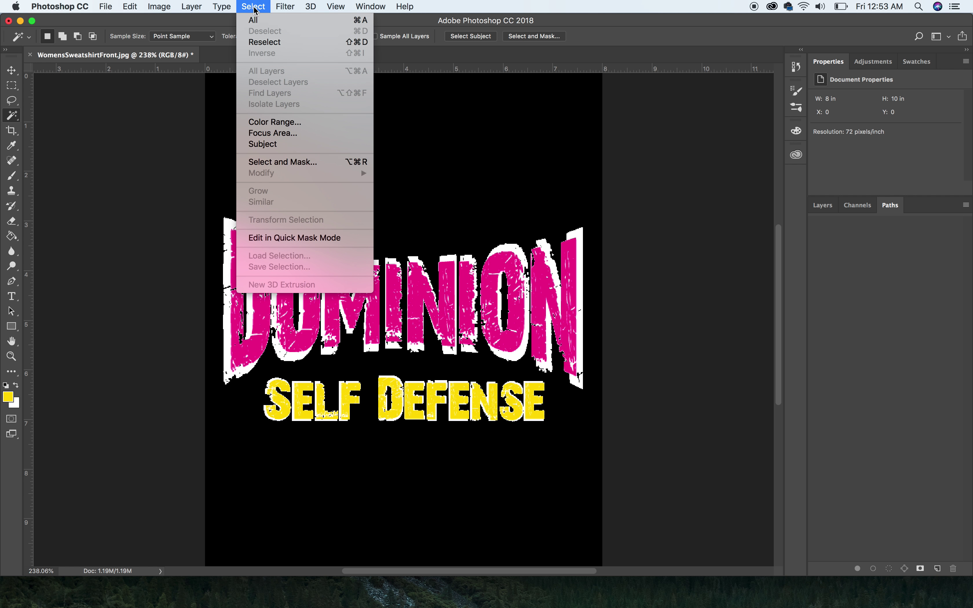
click(262, 122)
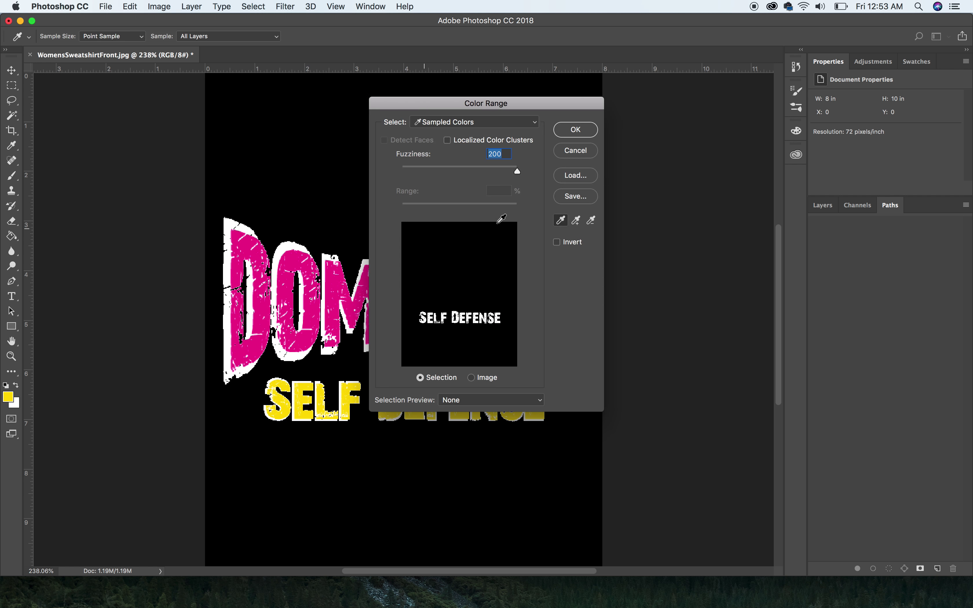
click(575, 220)
click(232, 228)
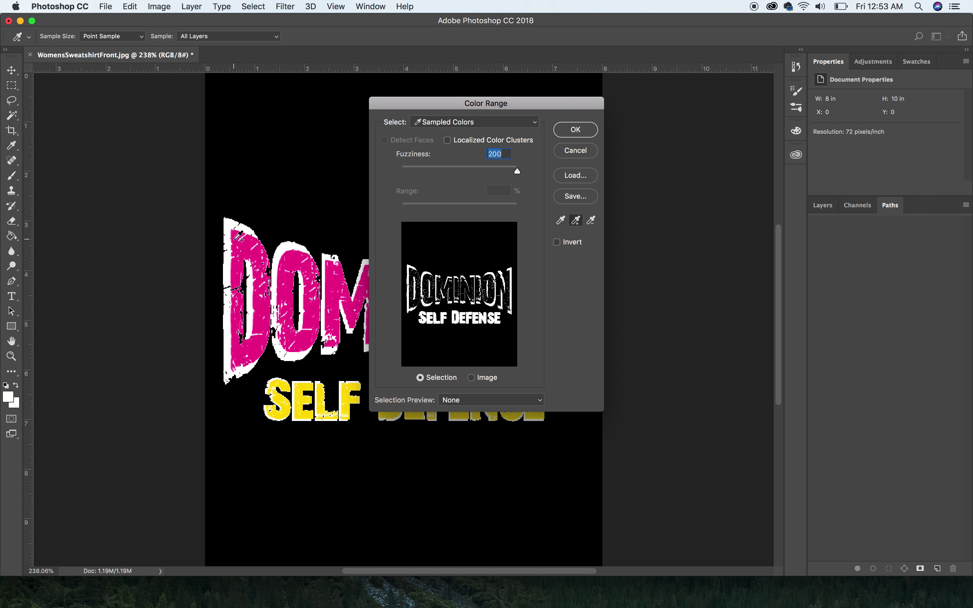
click(236, 241)
click(298, 389)
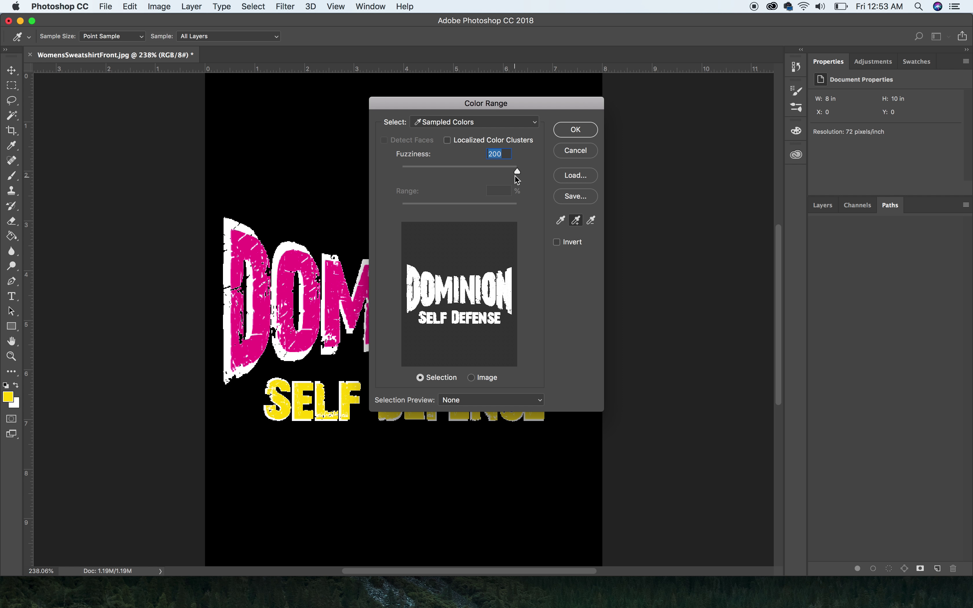
drag(518, 171, 485, 172)
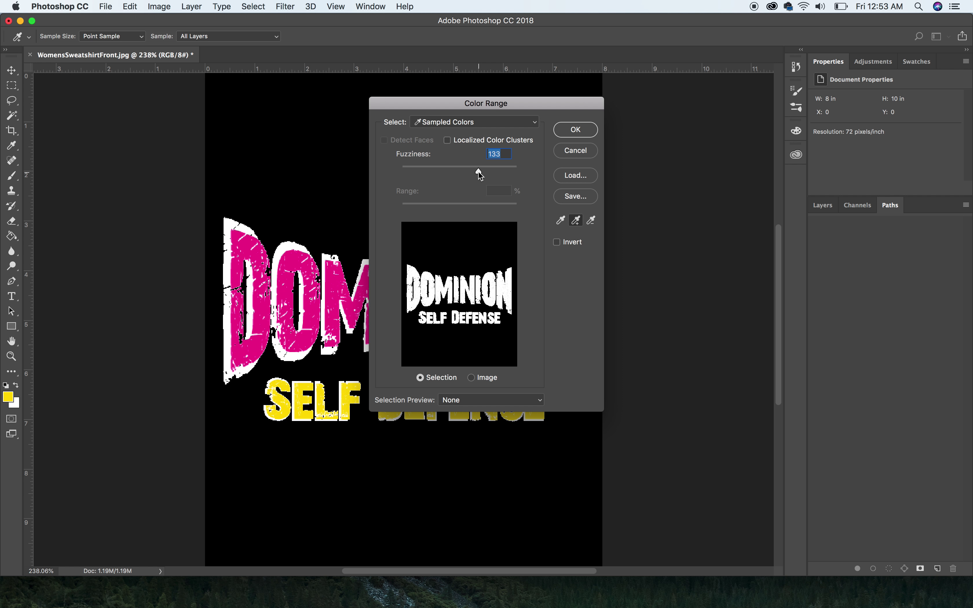
click(576, 130)
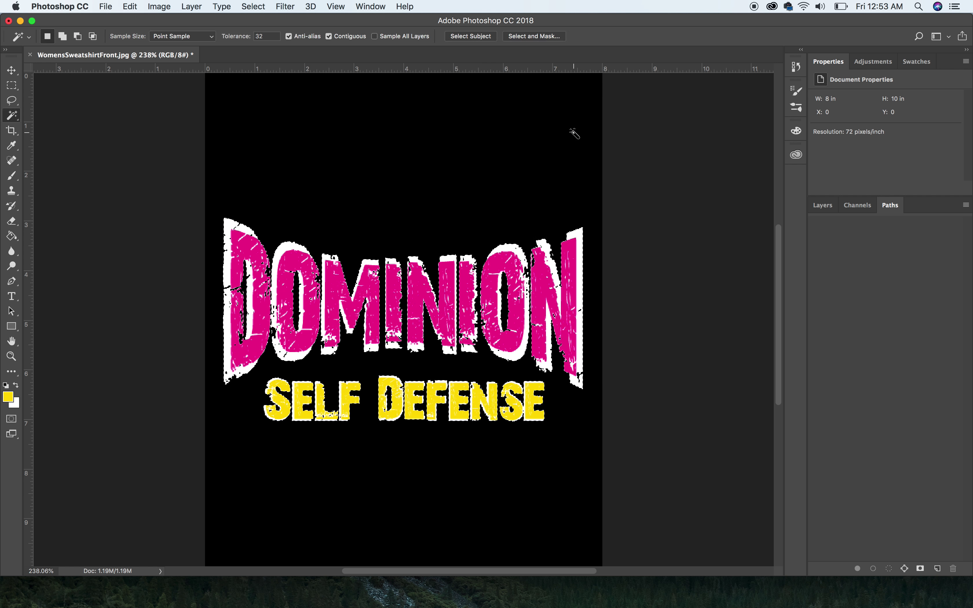
- Convert the selection of the whole lettering into a work path with a tolerance of 0.5 pixels
right_click(581, 259)
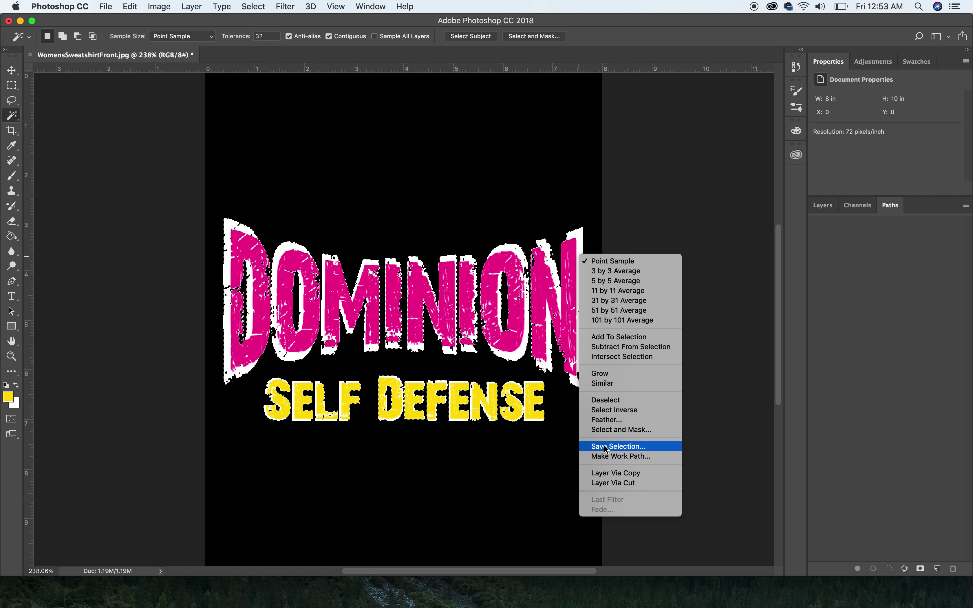
click(611, 457)
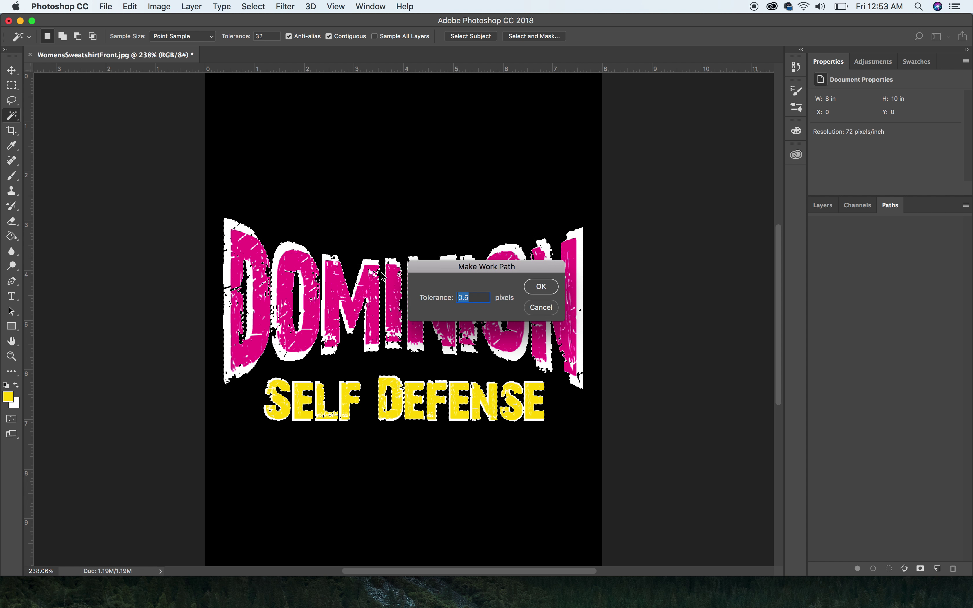
click(547, 289)
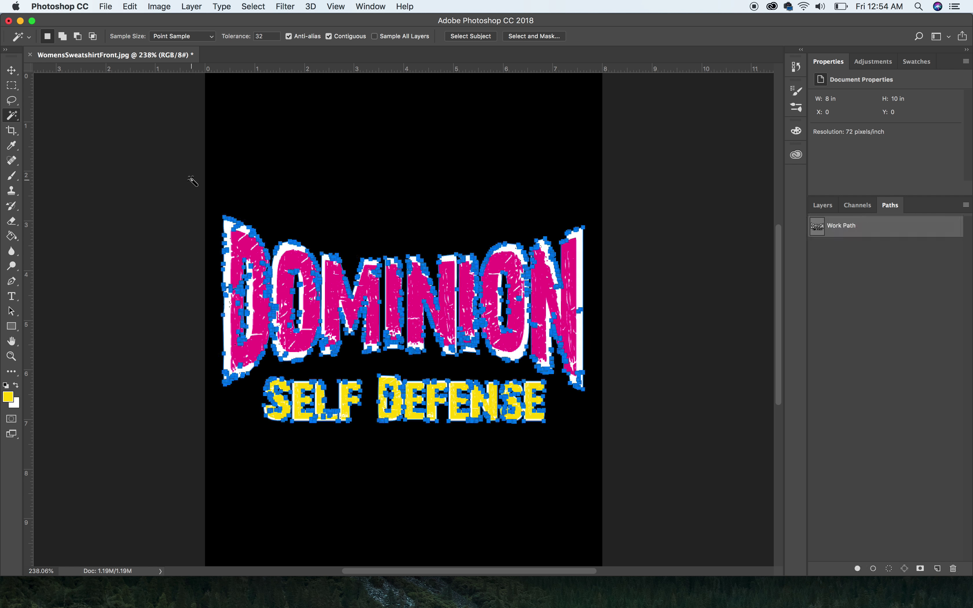
- Export the full-lettering work path to Illustrator as Base.ai on the Desktop, and delete the work path
click(107, 11)
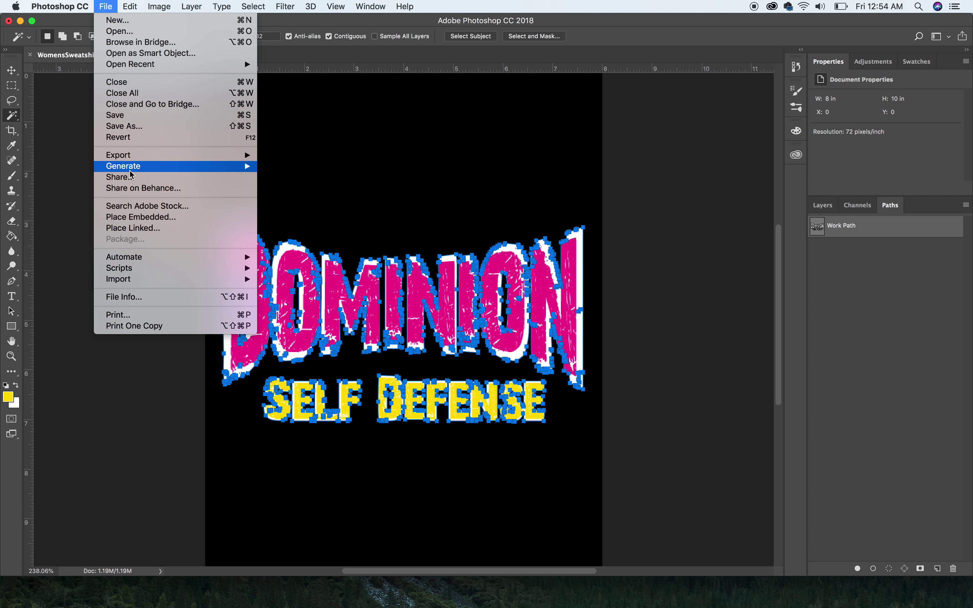
mouse_move(243, 158)
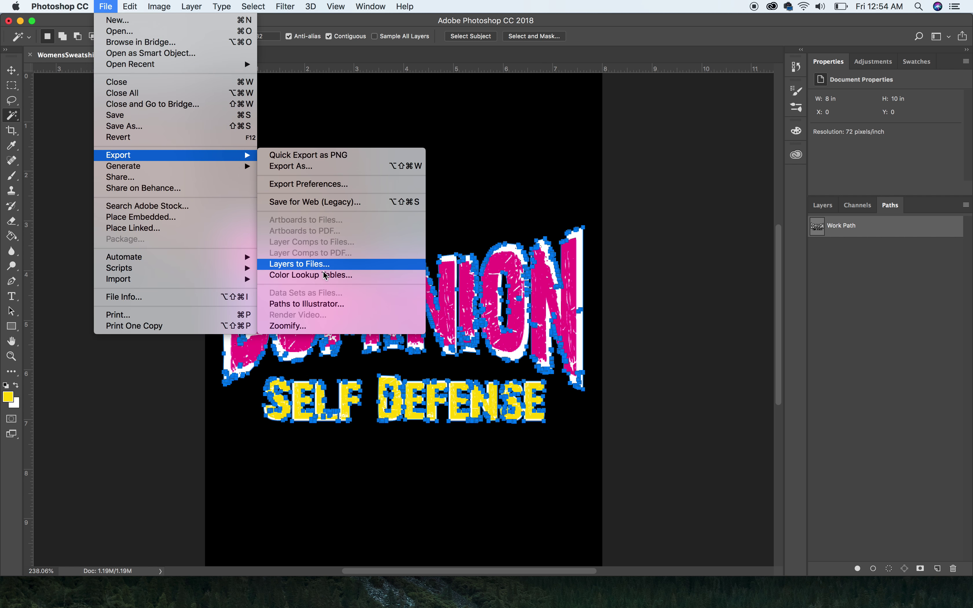
click(321, 303)
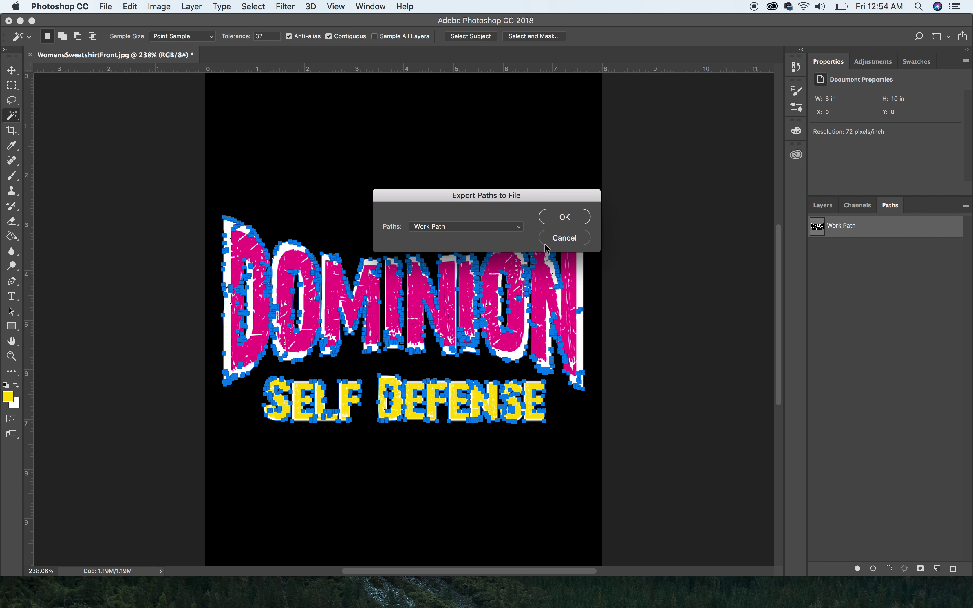
click(560, 218)
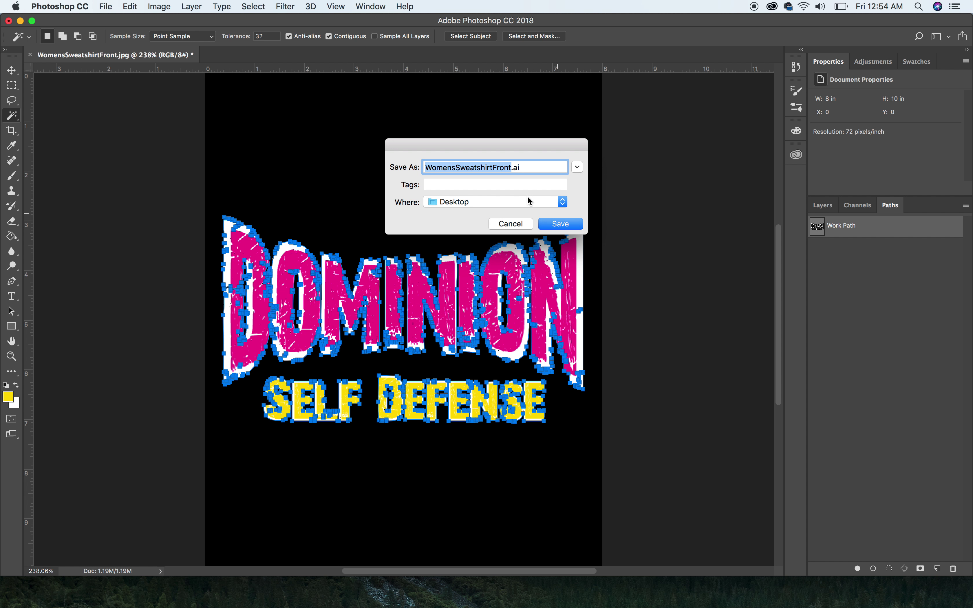
text(Base)
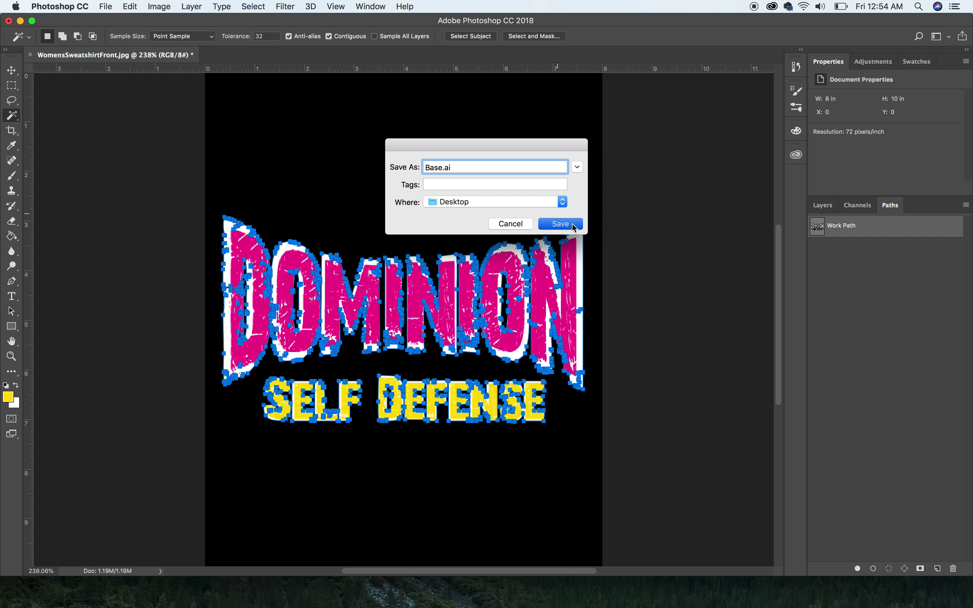
click(572, 224)
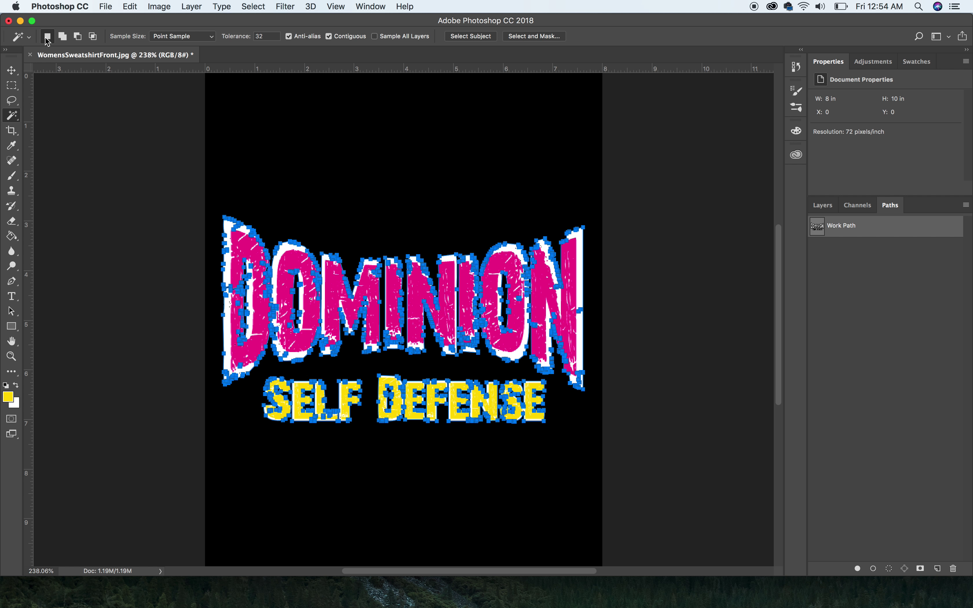
right_click(857, 230)
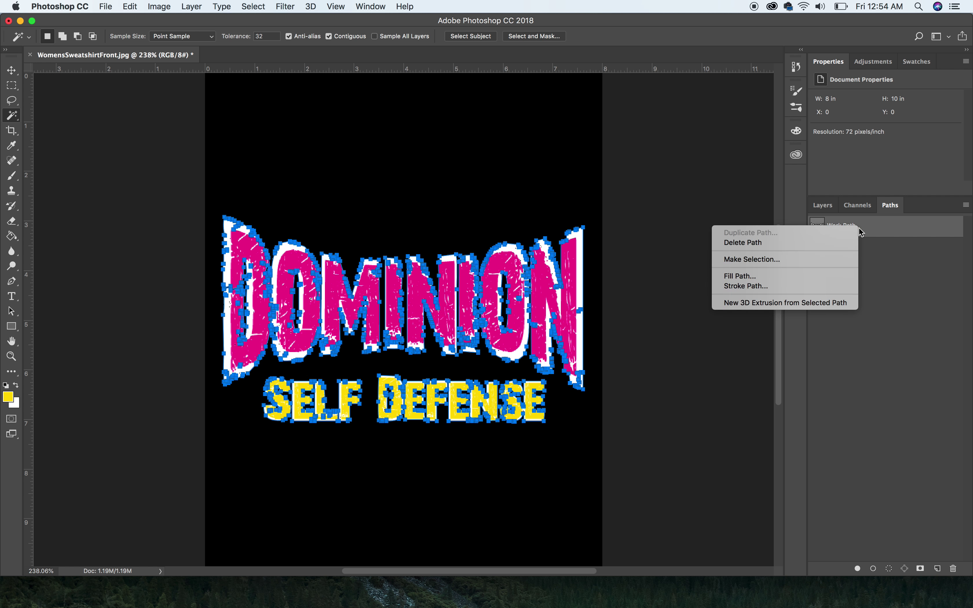
click(810, 239)
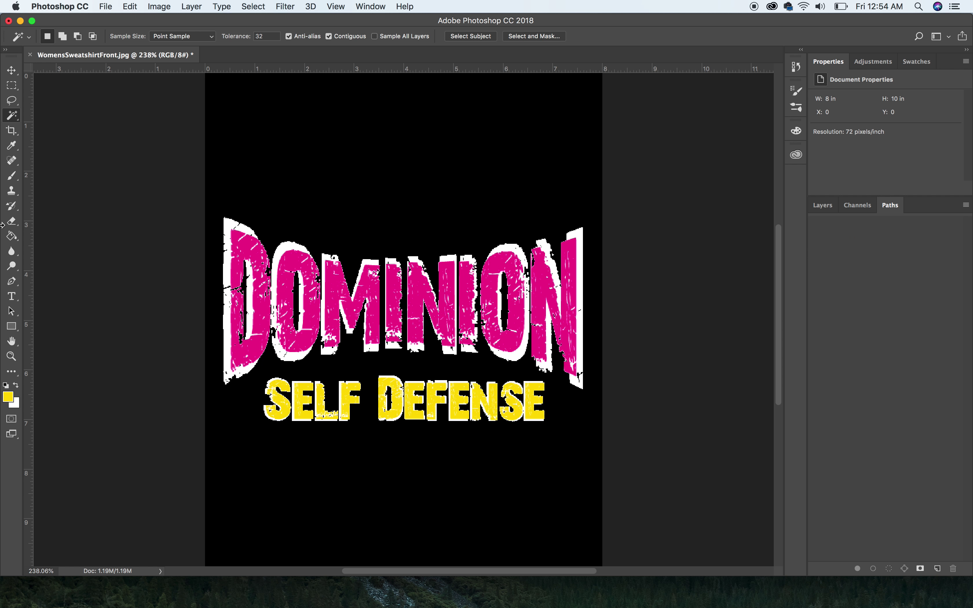
- Switch to the desktop and open pink.ai in Illustrator, creating artboards for the legacy artboard and crop areas
click(21, 22)
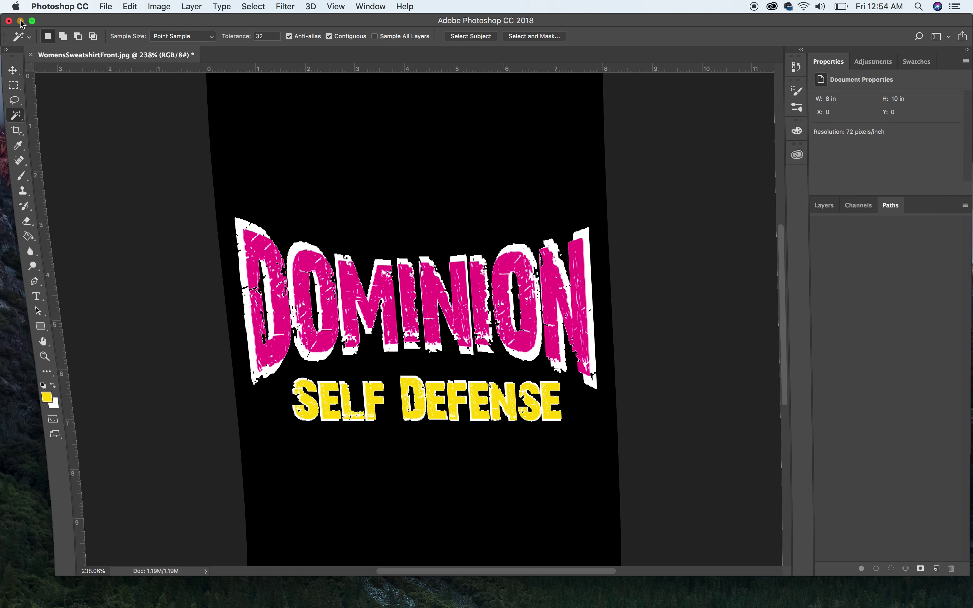
click(936, 51)
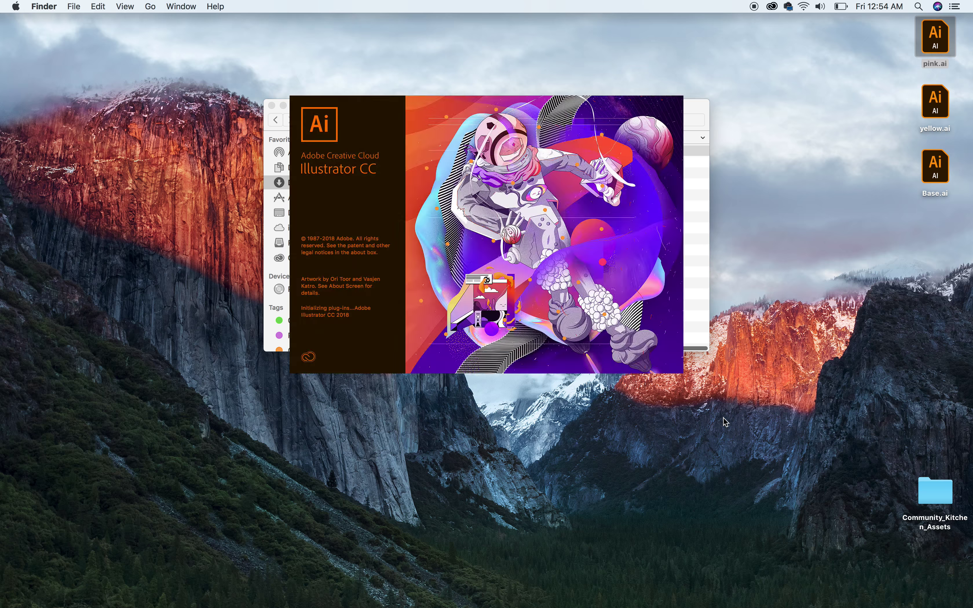
double_click(942, 105)
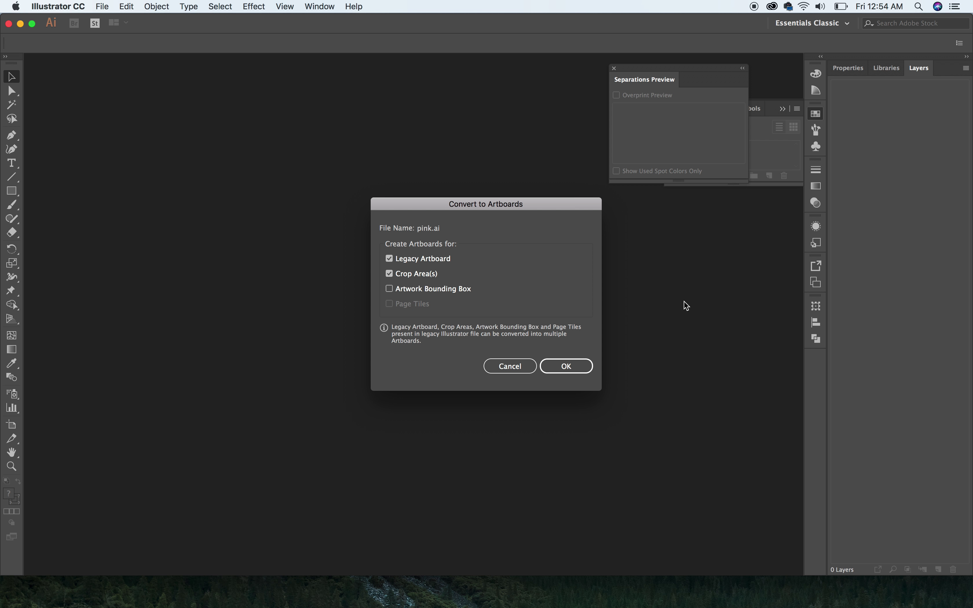
click(578, 371)
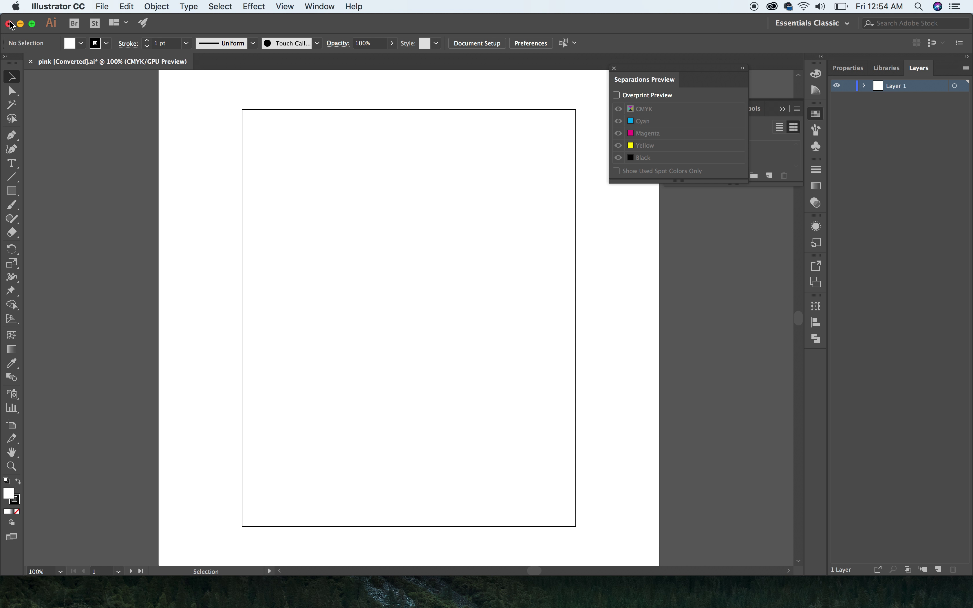
- Open Base.ai and yellow.ai from the desktop in Illustrator, creating artboards for the legacy artboard and crop areas
click(22, 25)
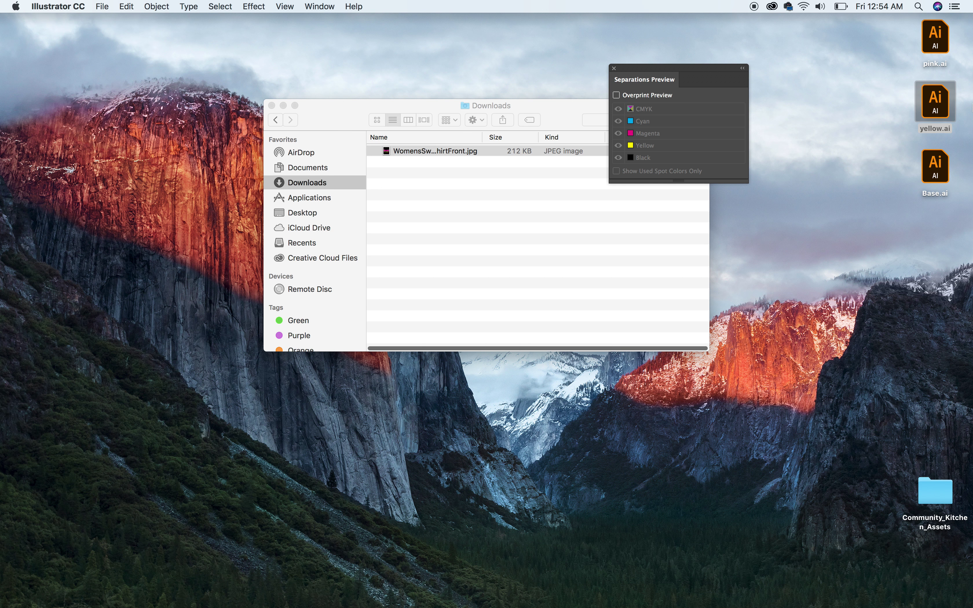
double_click(938, 165)
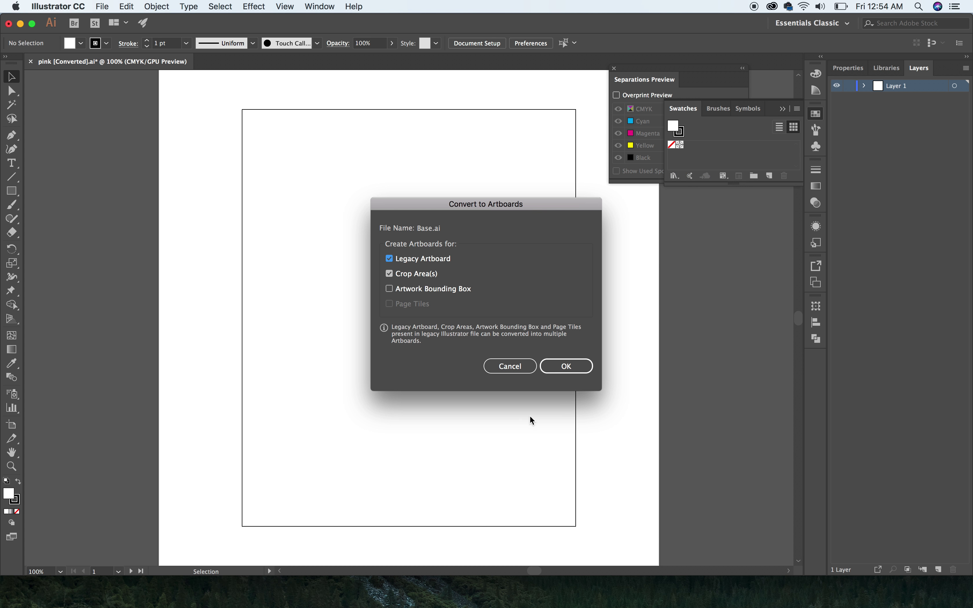
click(558, 369)
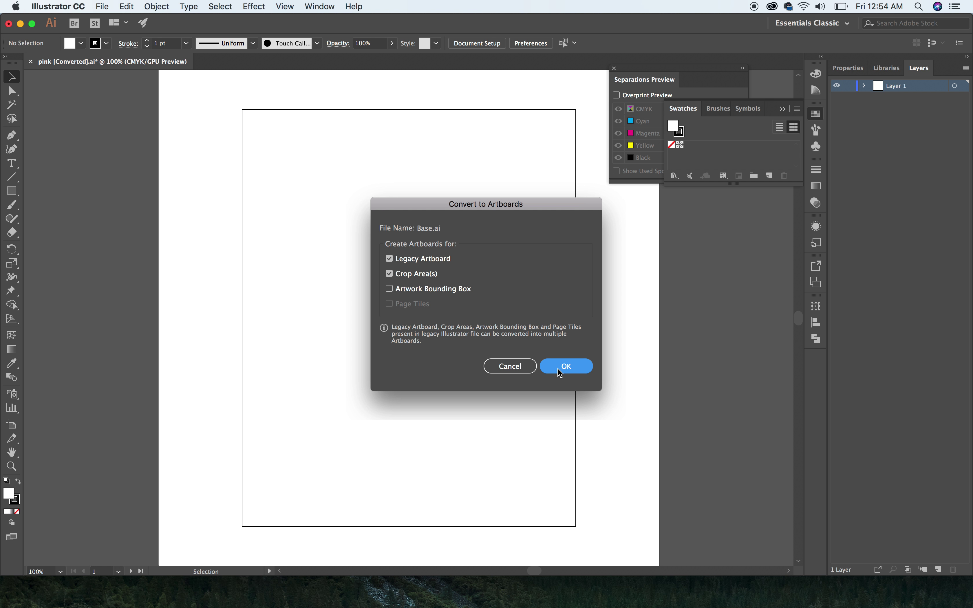
click(20, 25)
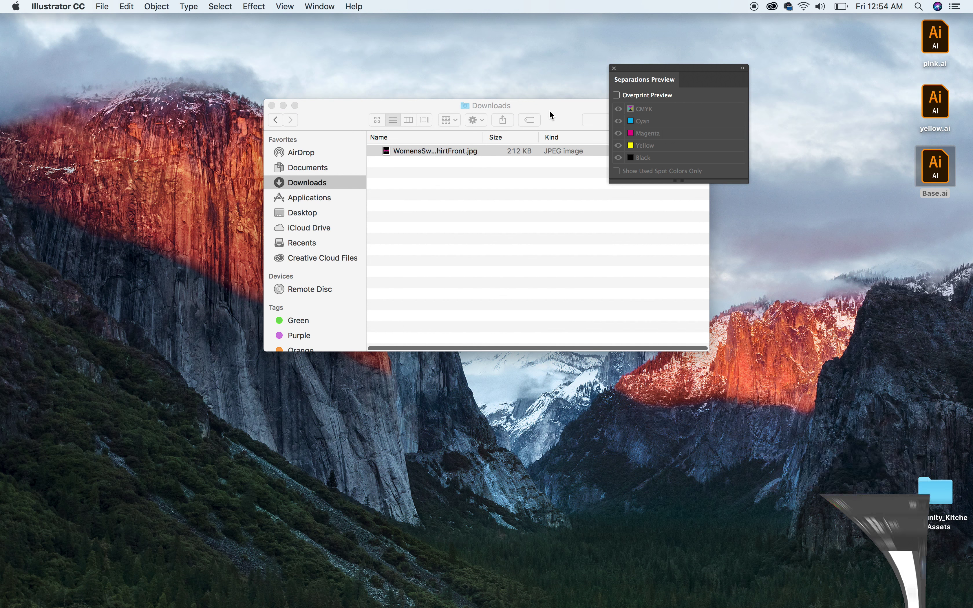
double_click(938, 100)
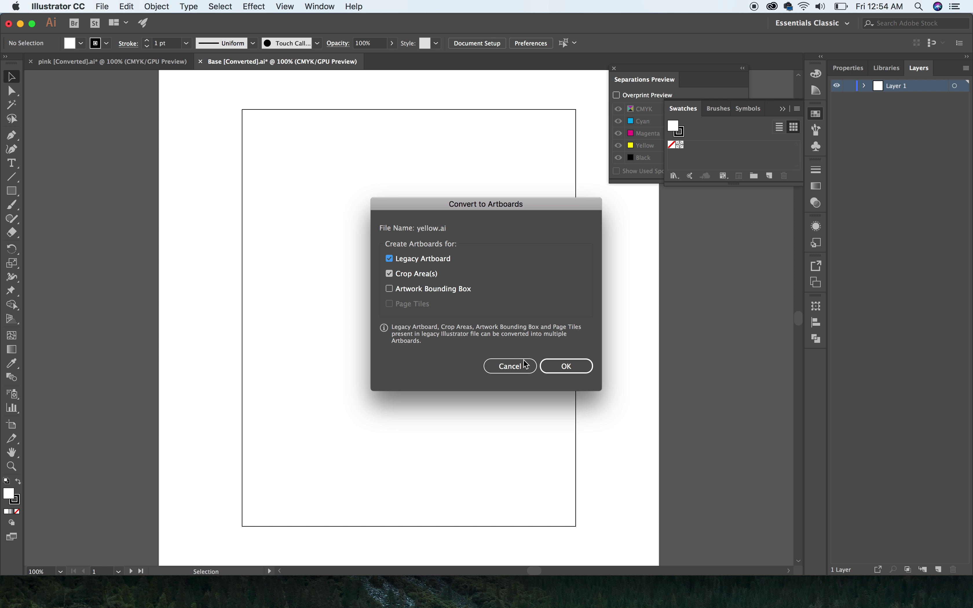
click(573, 373)
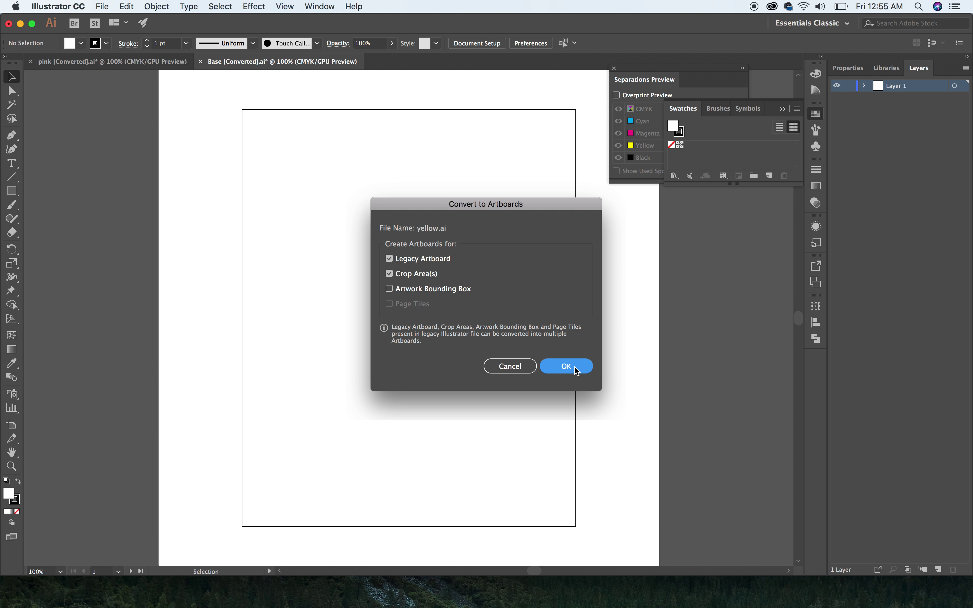
click(577, 371)
- Fill all the Self Defense paths with a yellow swatch from the PANTONE+ Solid Coated color book
drag(160, 189, 707, 487)
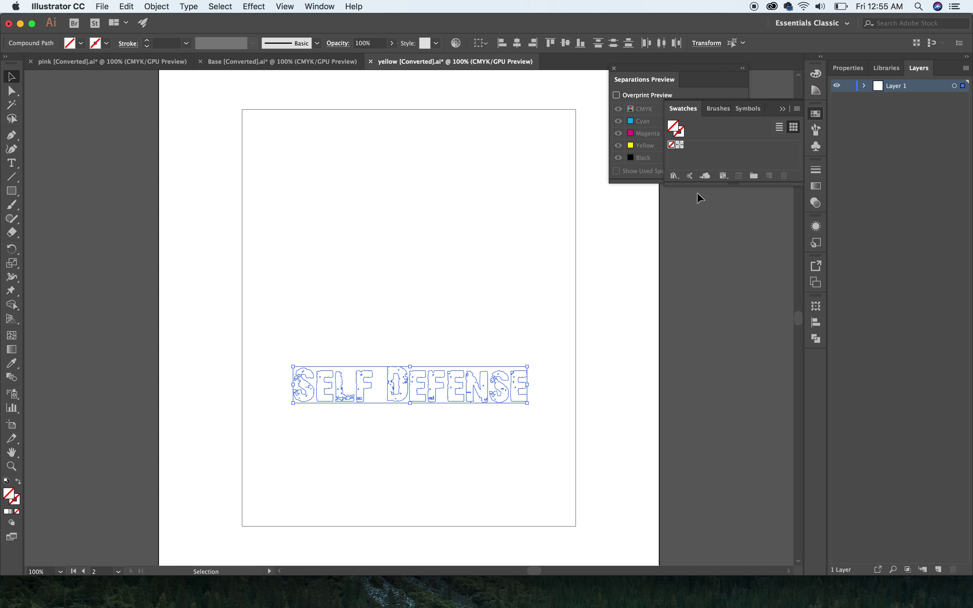
click(677, 177)
mouse_move(710, 231)
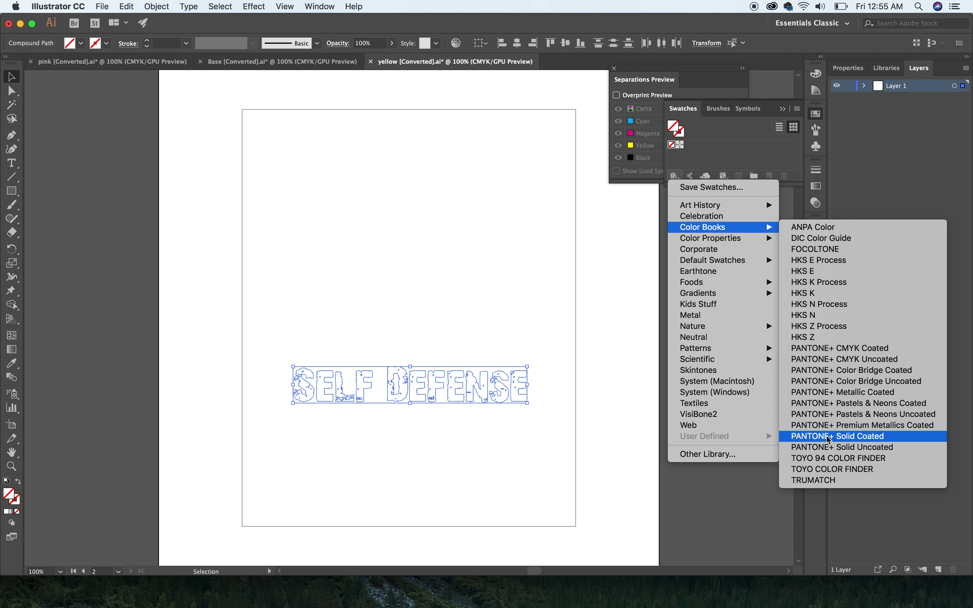
click(843, 440)
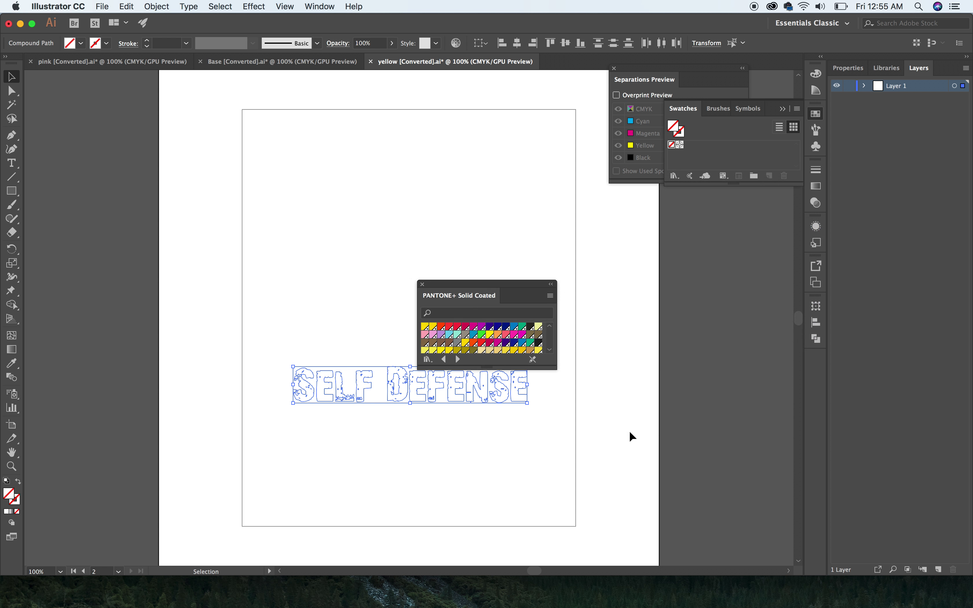
drag(485, 287, 787, 210)
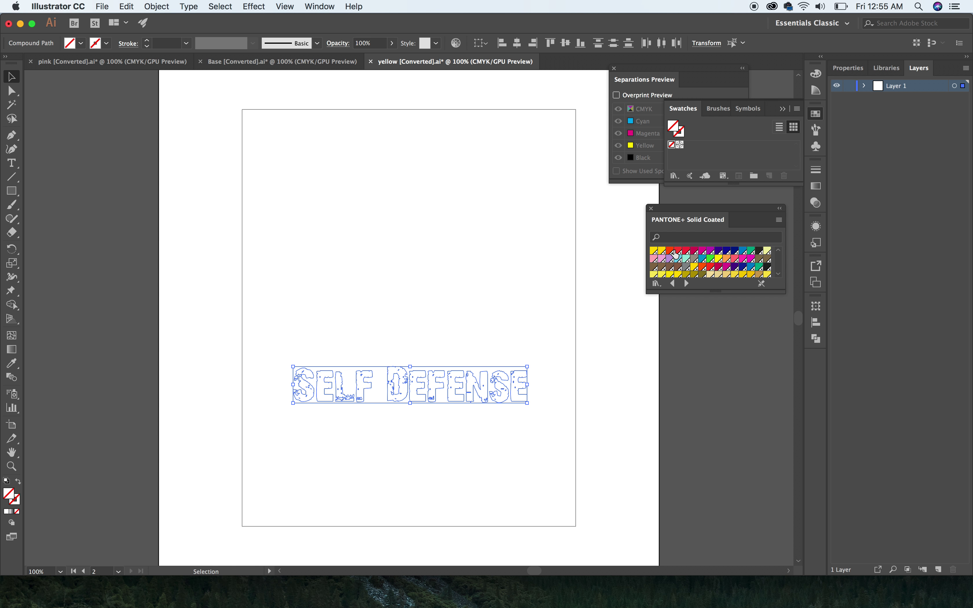
click(663, 251)
click(477, 479)
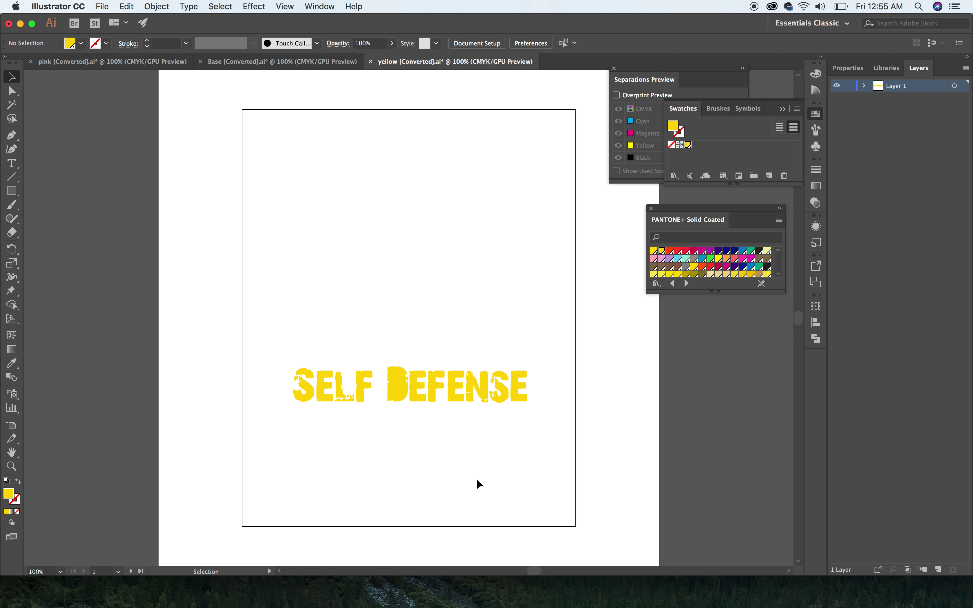
- Cut the inner shape out of the D in Defense with Minus Front, and group all the yellow lettering
click(397, 389)
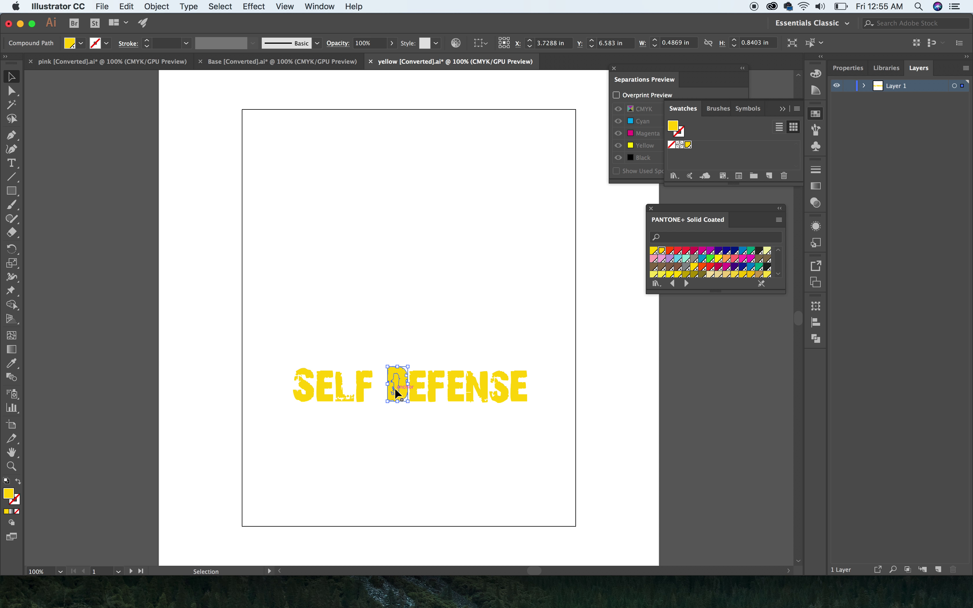
key(super+a)
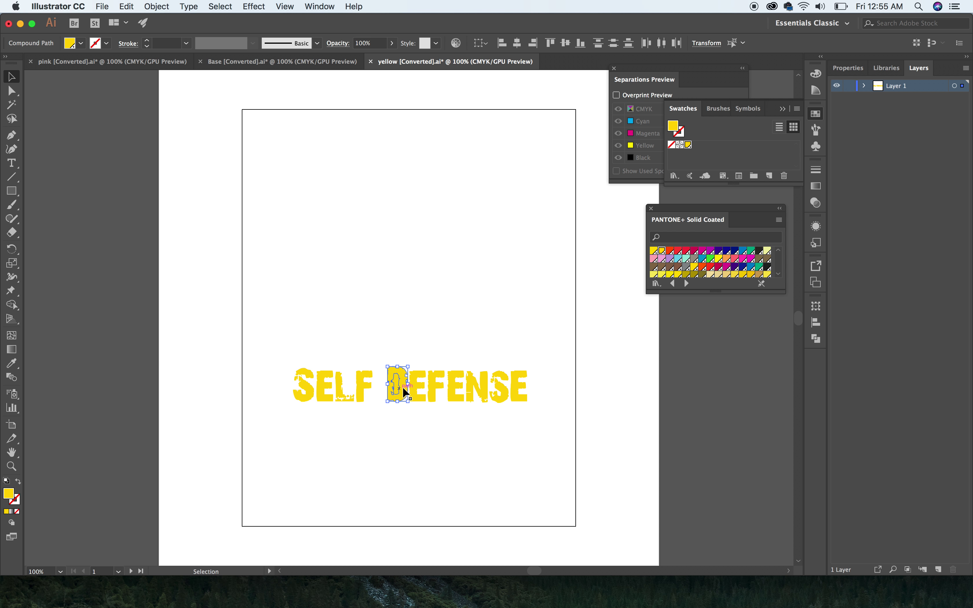
click(848, 70)
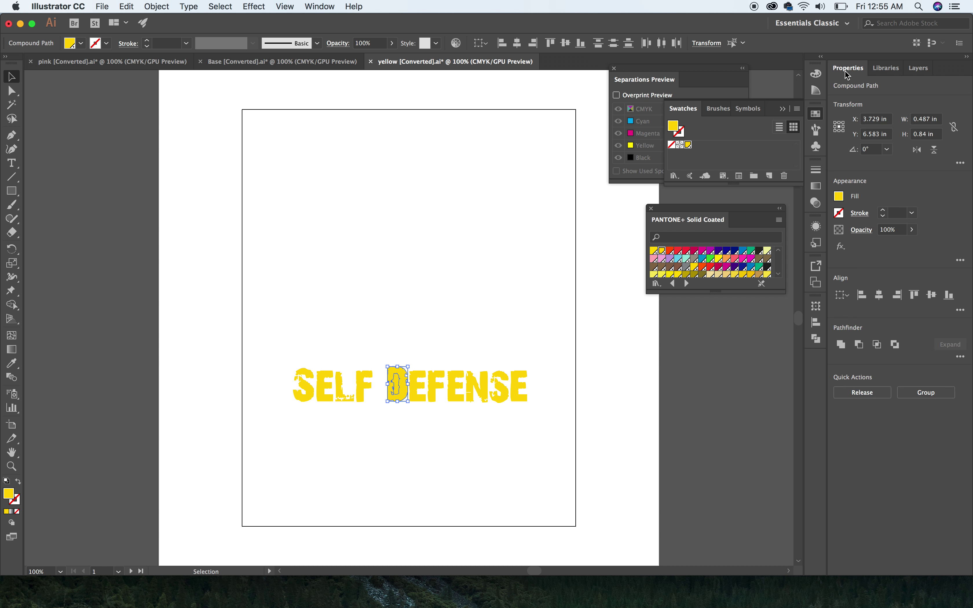
click(859, 345)
drag(272, 346, 559, 436)
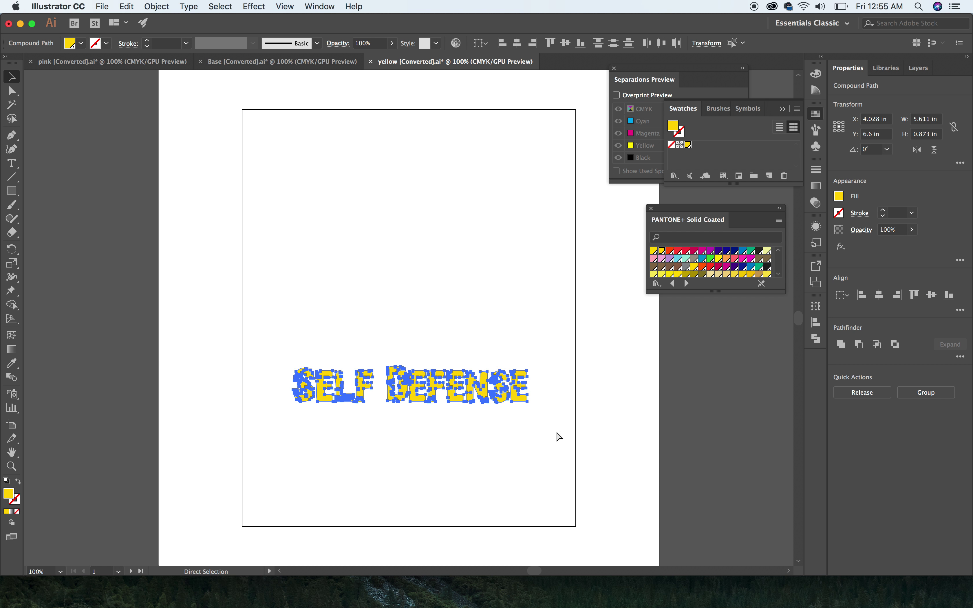
key(super+g)
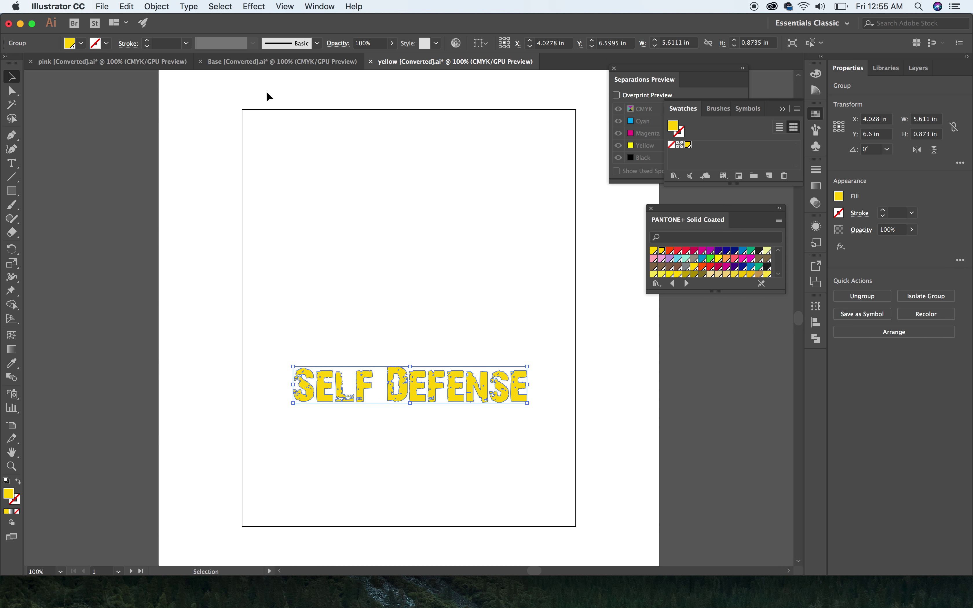
- Fill all the Dominion paths in the pink document with a magenta swatch from PANTONE+ Solid Coated
click(168, 64)
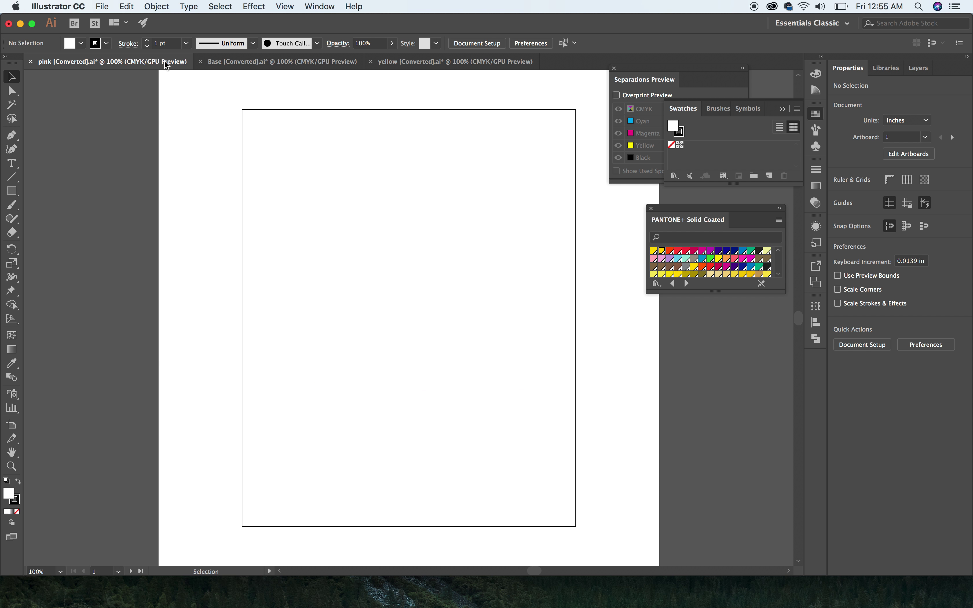
drag(158, 156, 683, 468)
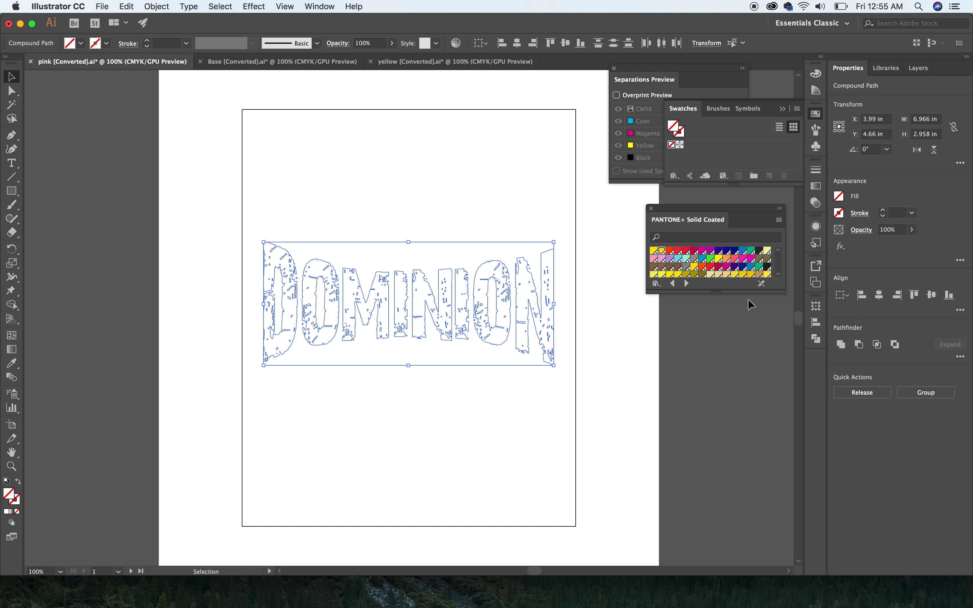
click(728, 268)
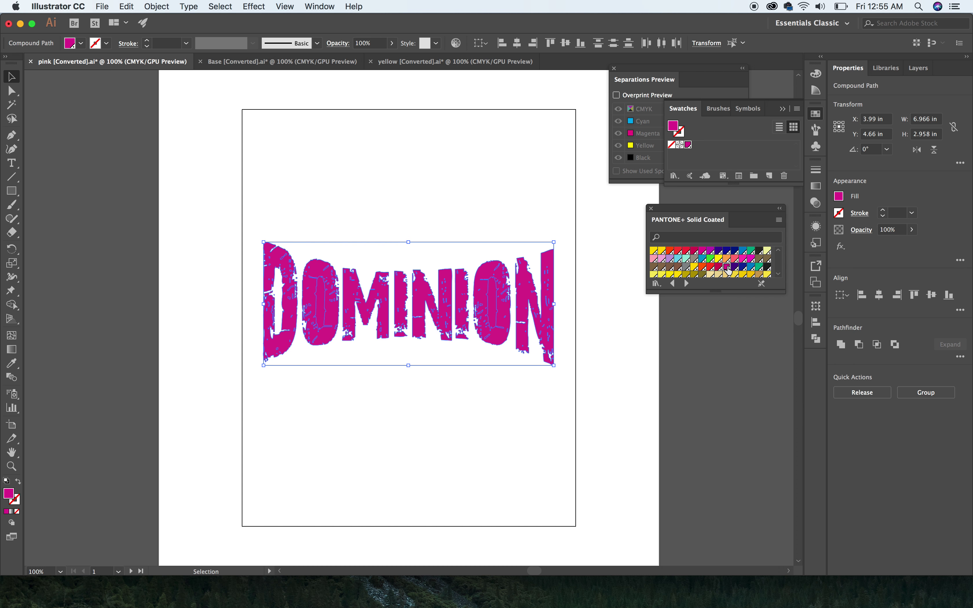
click(410, 446)
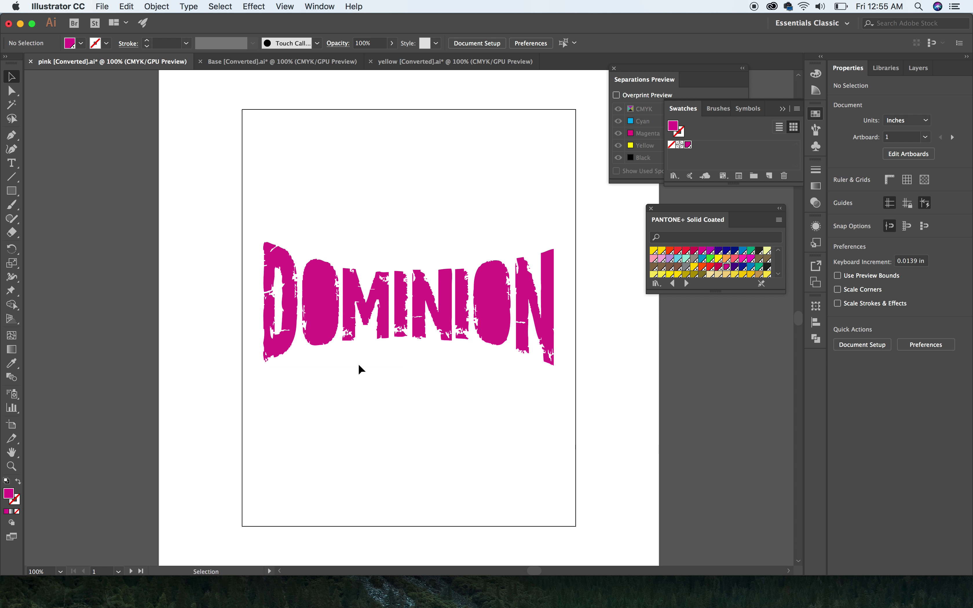
- Cut the inner shapes out of both letter Os in Dominion with Minus Front
click(326, 307)
shift+click(323, 339)
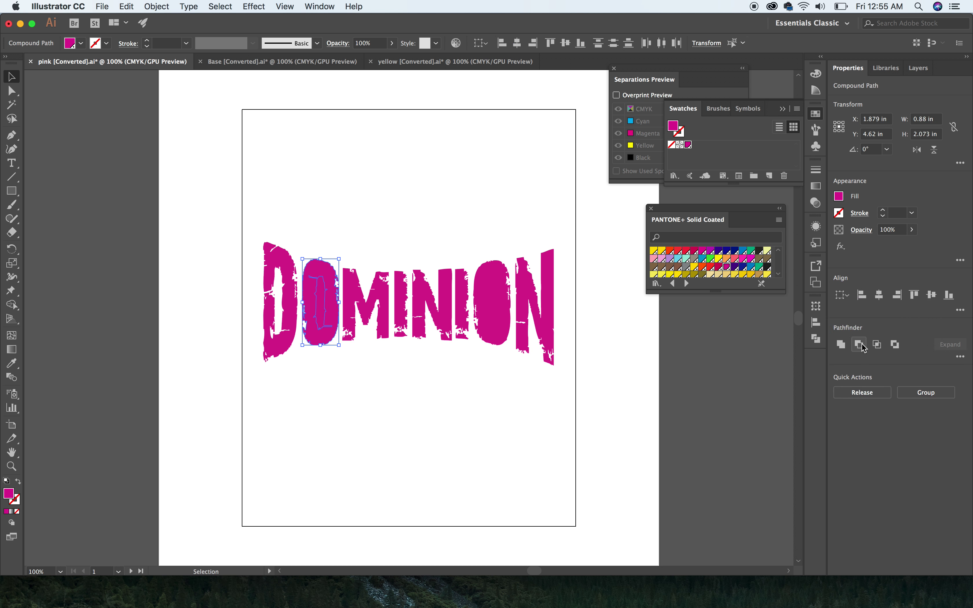
click(861, 345)
click(492, 321)
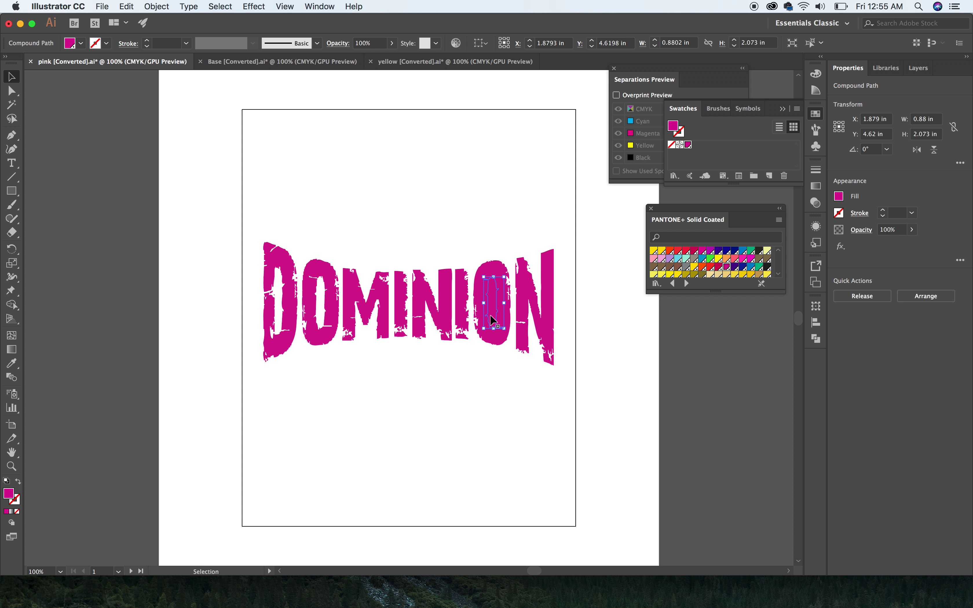
shift+click(499, 344)
click(859, 346)
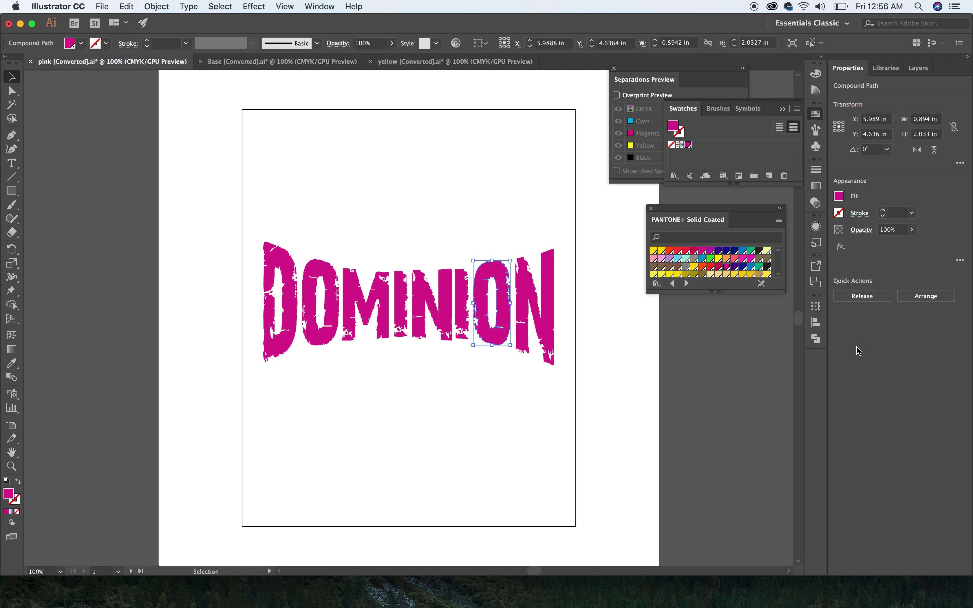
- Group all the magenta Dominion paths in the pink document
drag(208, 205, 607, 411)
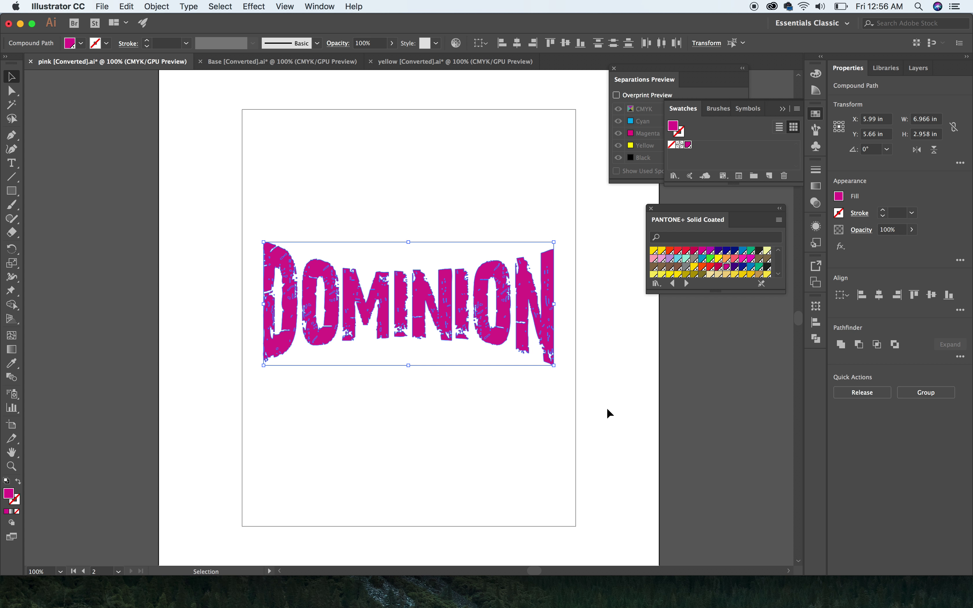
key(super+g)
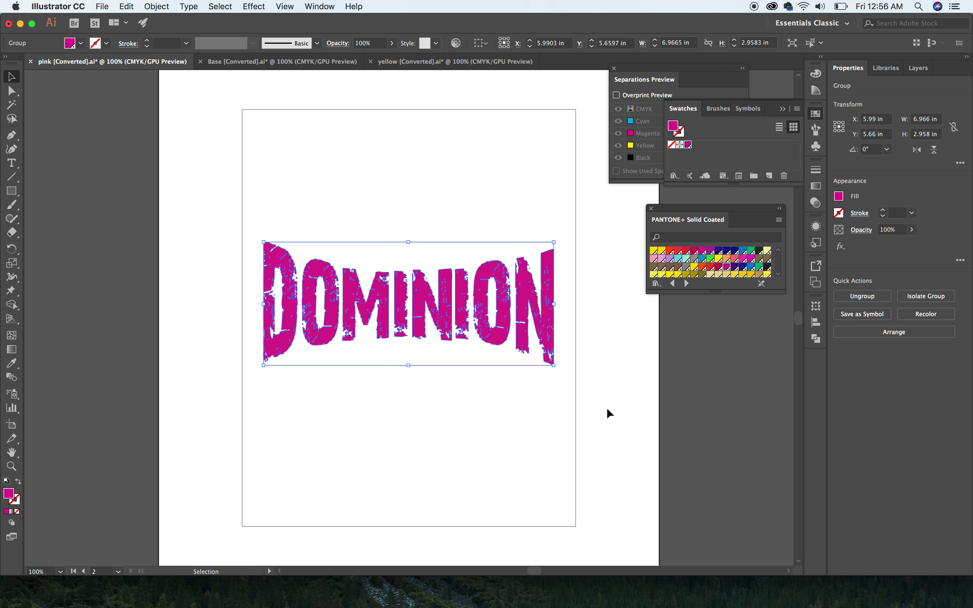
- Fill all the lettering paths in the Base document with a mint green swatch from PANTONE+ Solid Coated
click(256, 60)
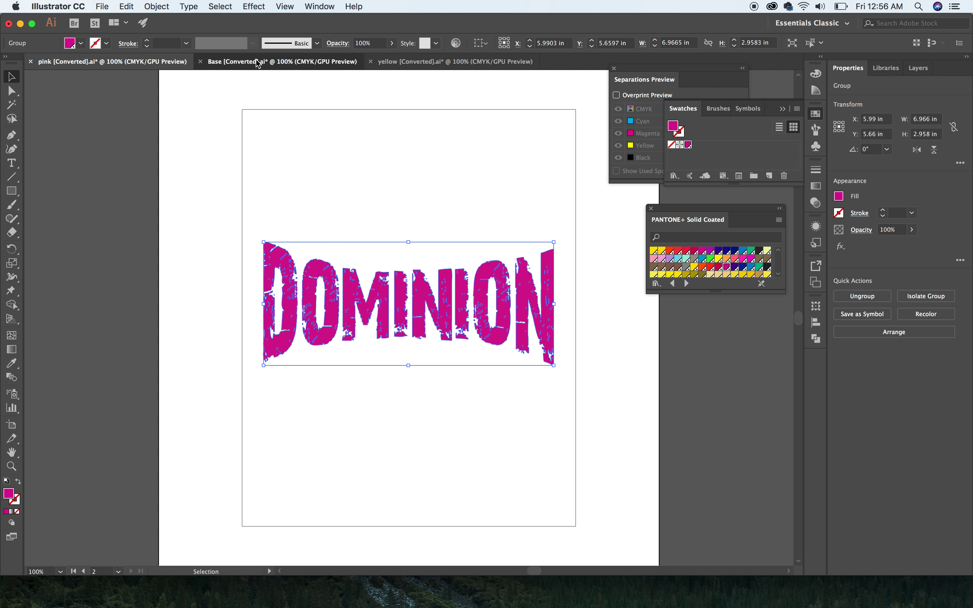
mouse_move(196, 179)
mouse_down()
mouse_move(283, 343)
mouse_move(603, 478)
mouse_up()
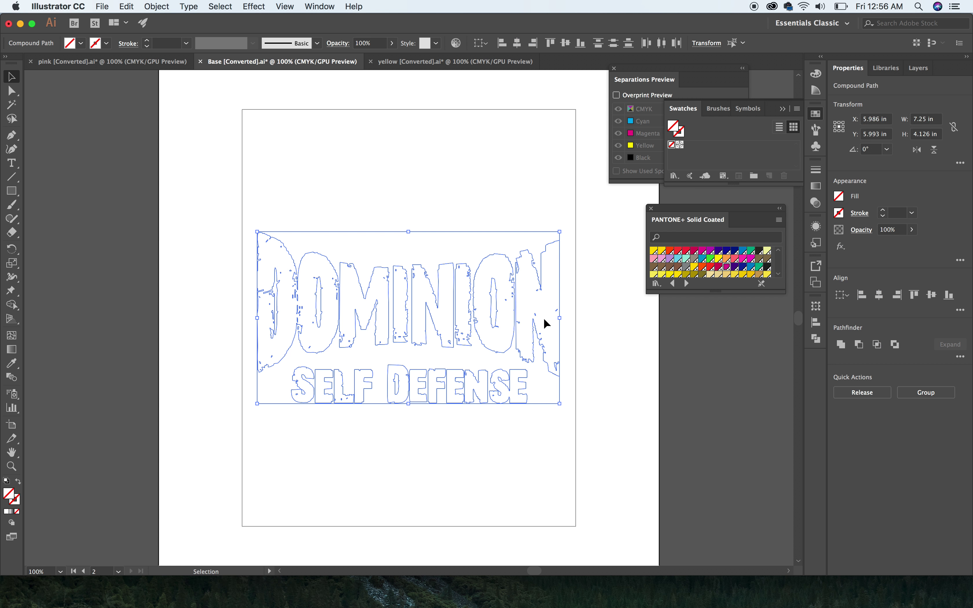
click(686, 259)
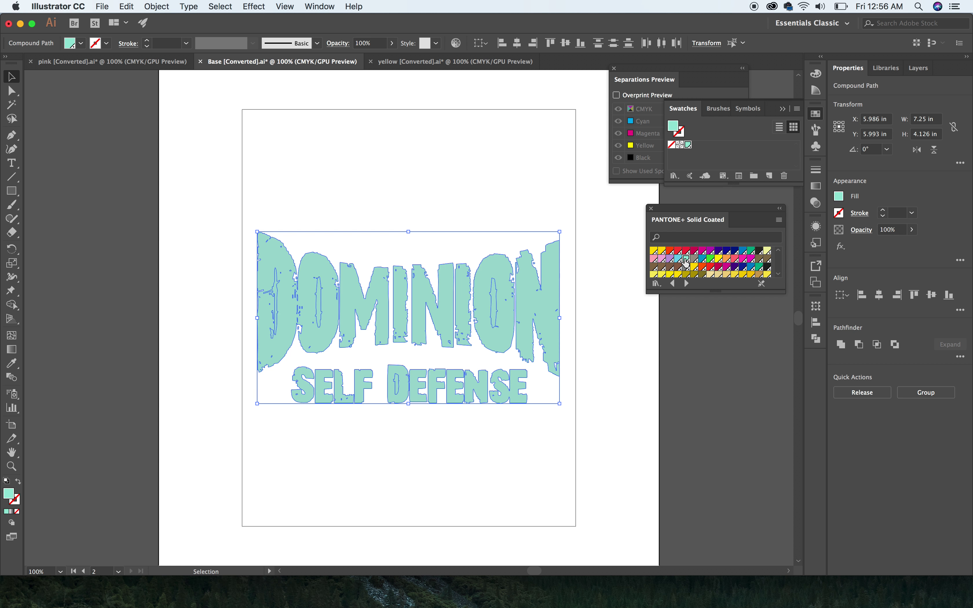
click(580, 410)
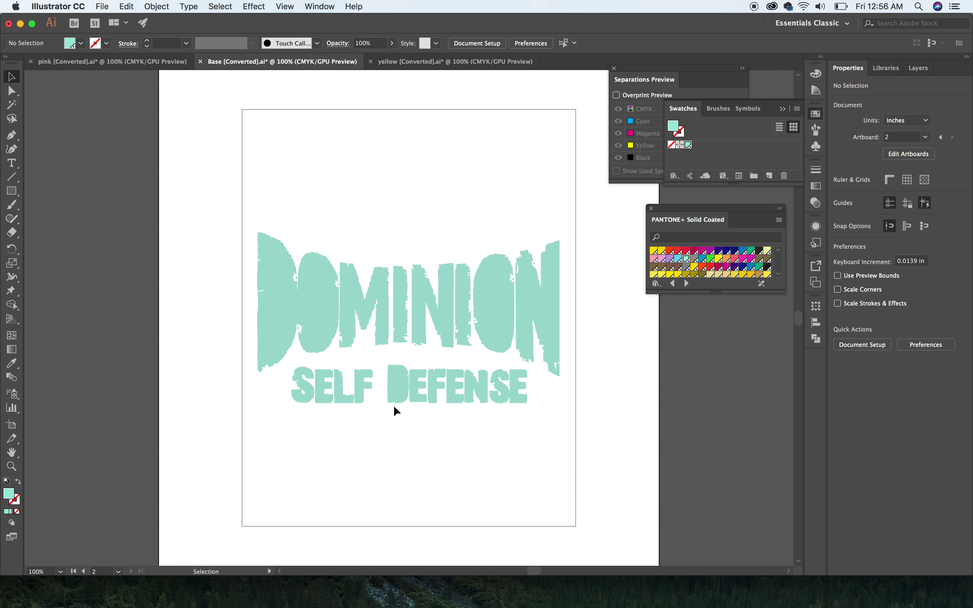
- Cut the inner shapes out of the D in Defense and the second O in Dominion with Minus Front
click(396, 396)
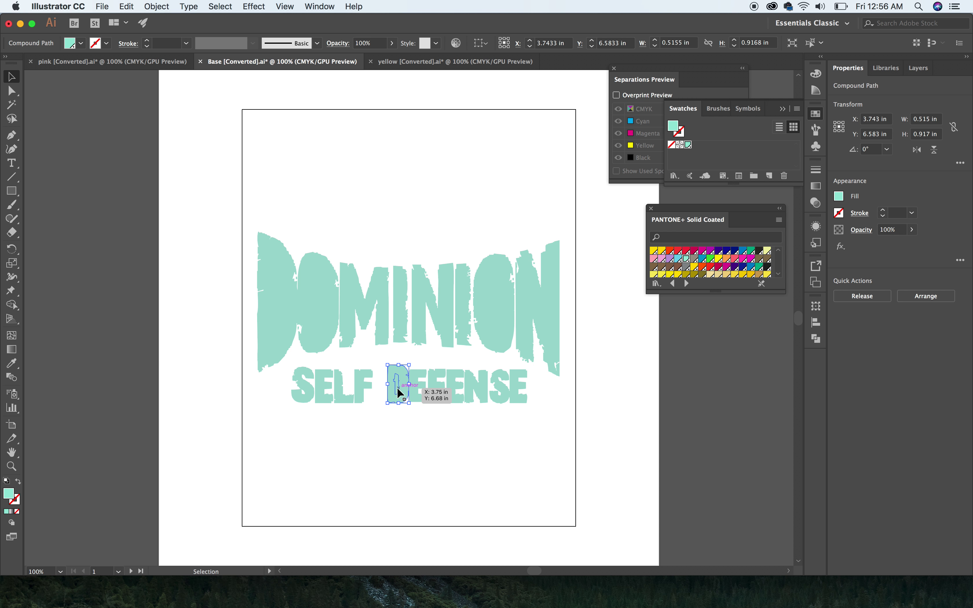
shift+click(397, 387)
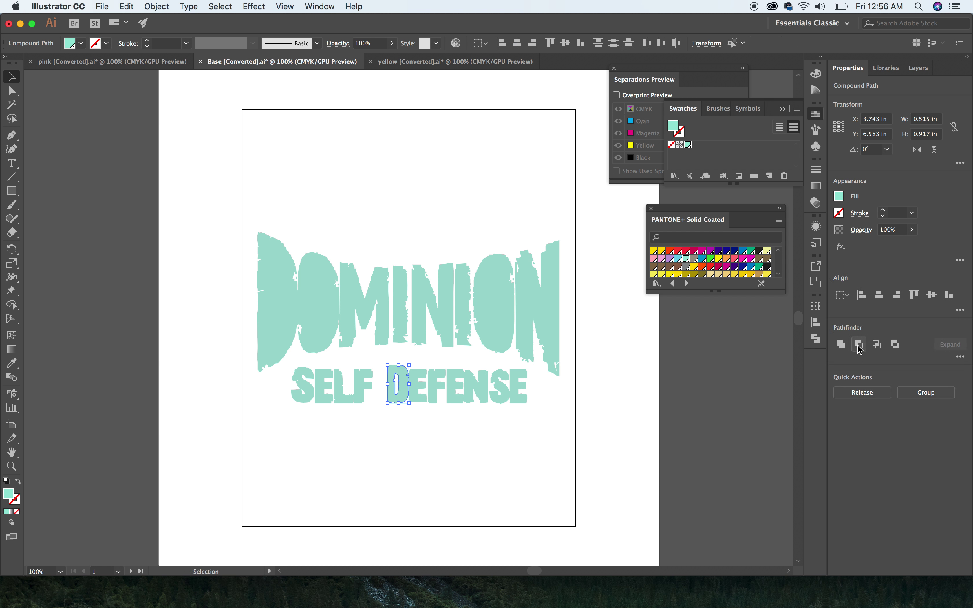
click(860, 346)
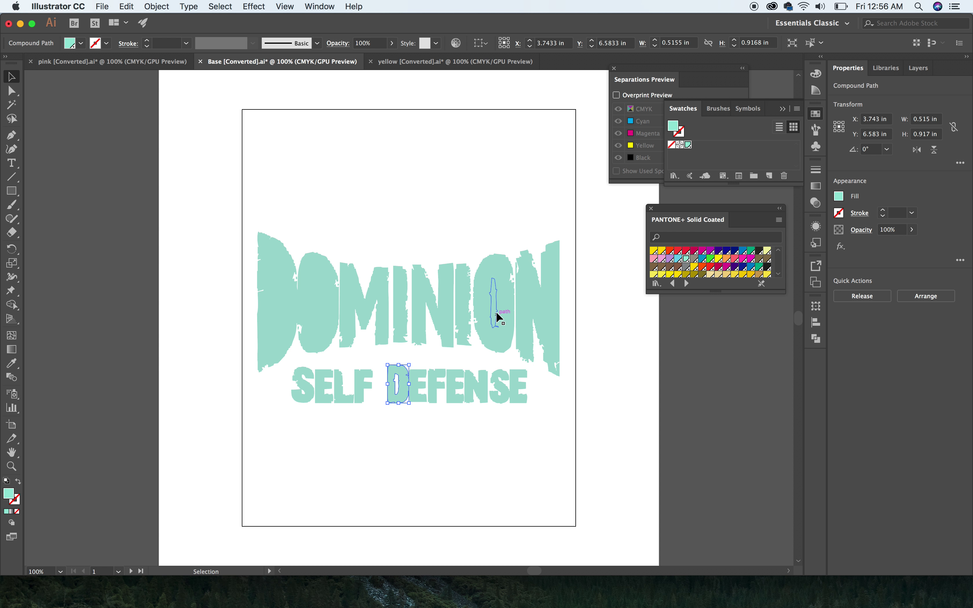
click(493, 308)
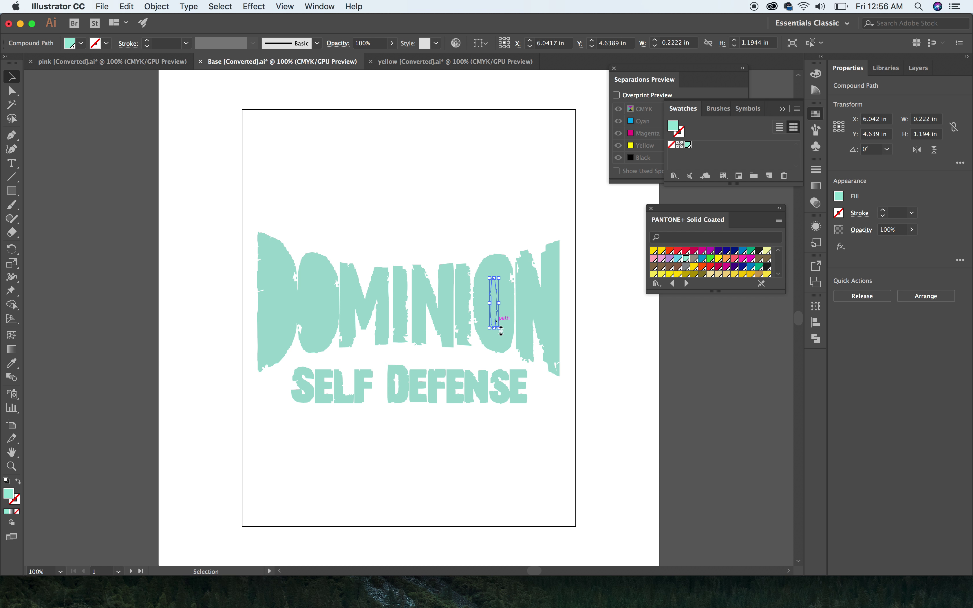
shift+click(507, 348)
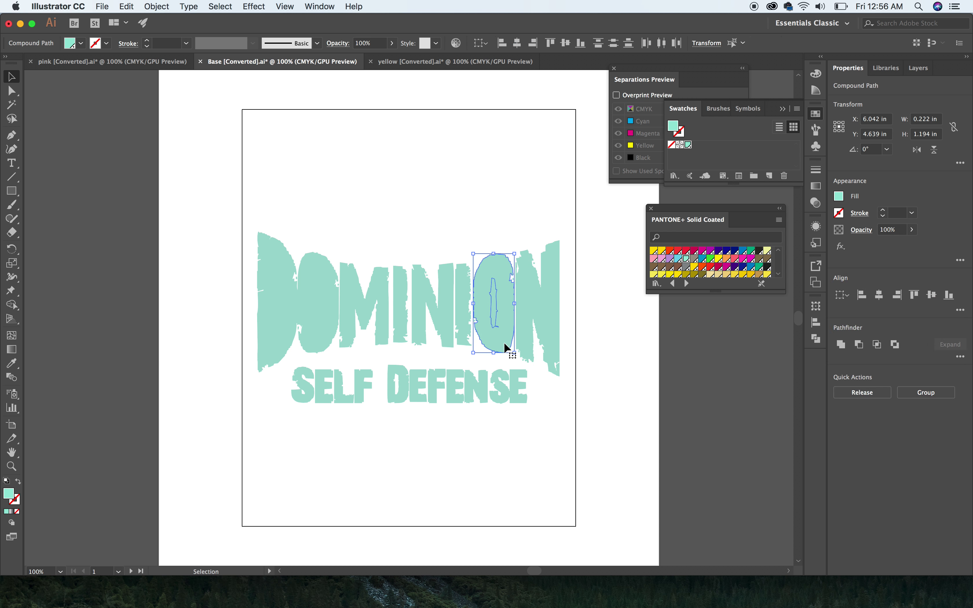
click(865, 346)
- Cut the inner shapes out of the D and first O in Dominion with Minus Front
click(278, 304)
shift+click(290, 316)
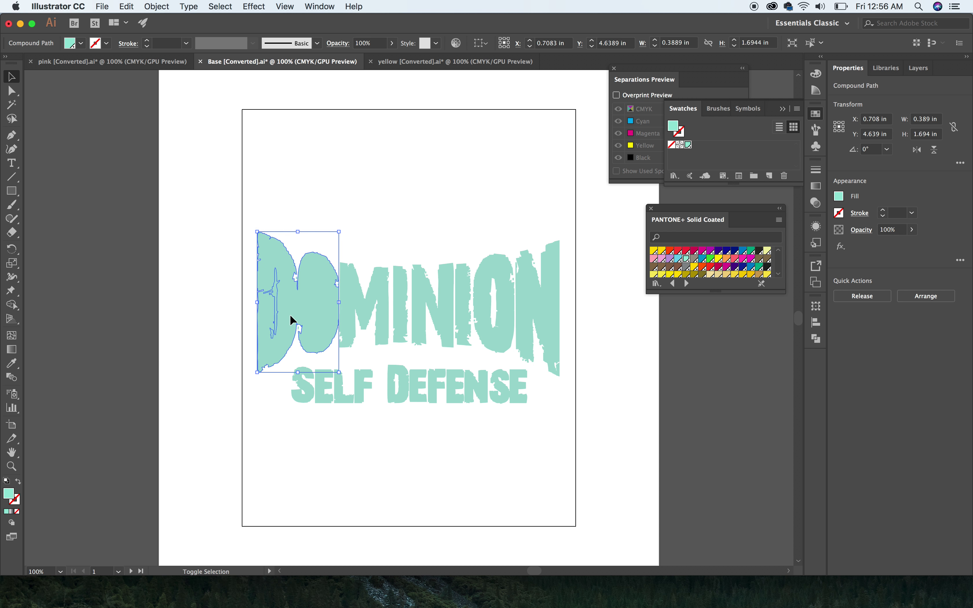
click(863, 347)
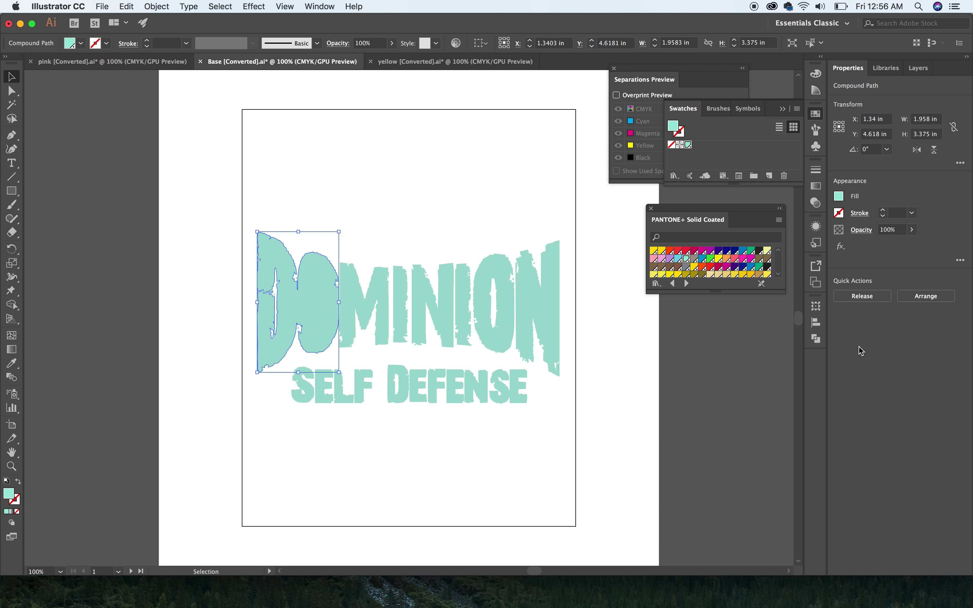
shift+click(319, 302)
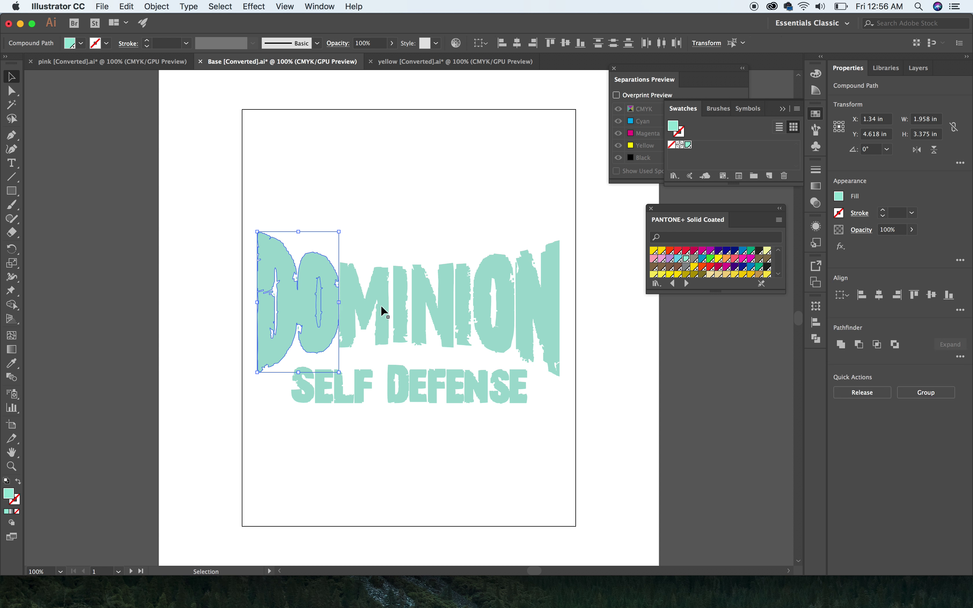
click(861, 346)
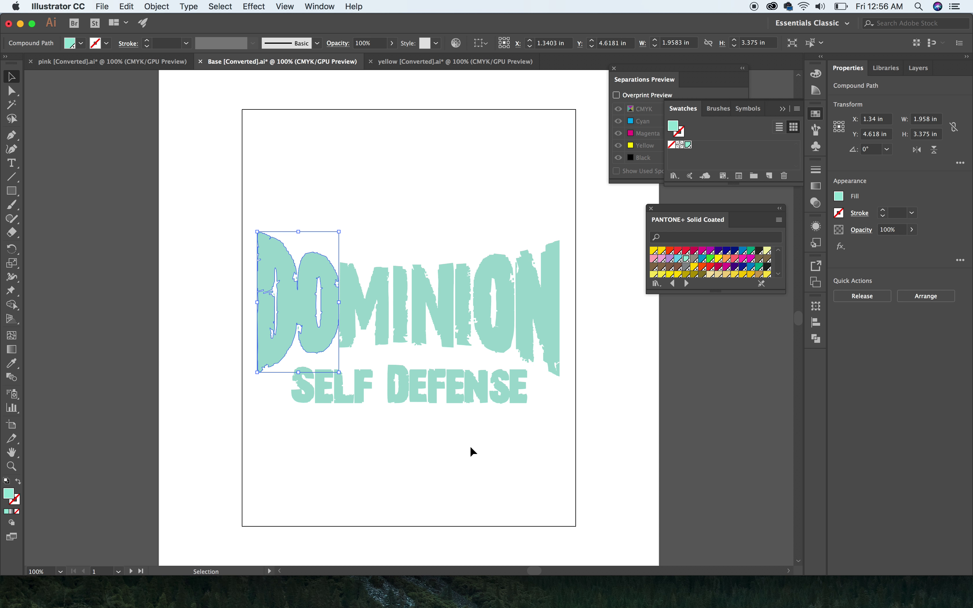
click(121, 469)
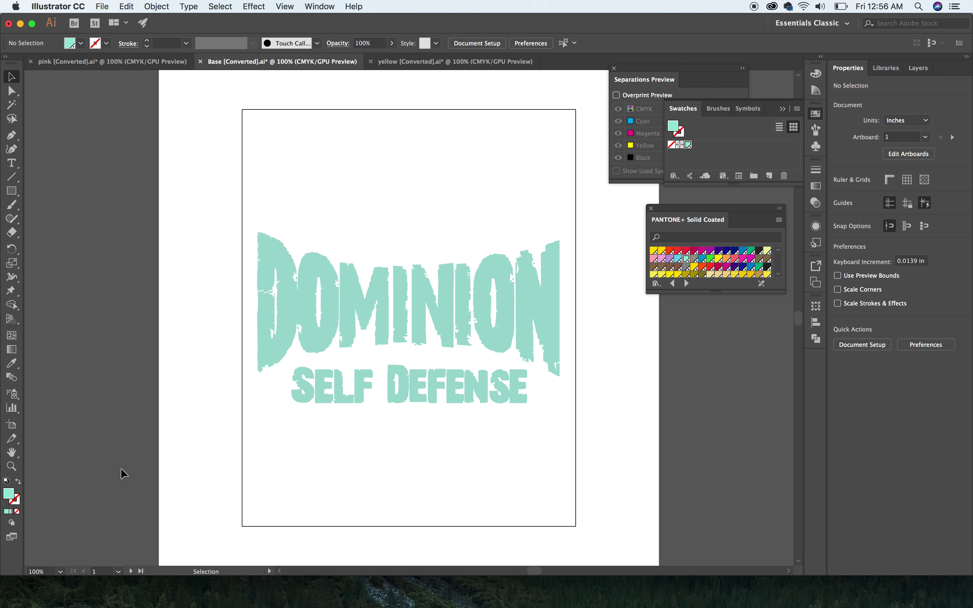
- Draw a rectangle about 11.14 by 6.93 in over the artwork, filled with near-black 0a0a0a
double_click(9, 496)
click(337, 374)
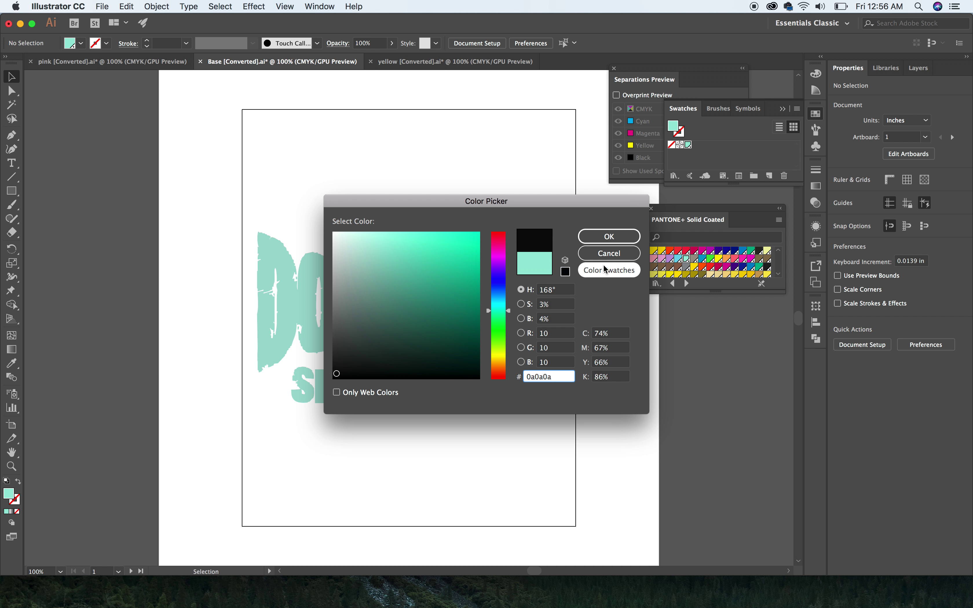
click(601, 234)
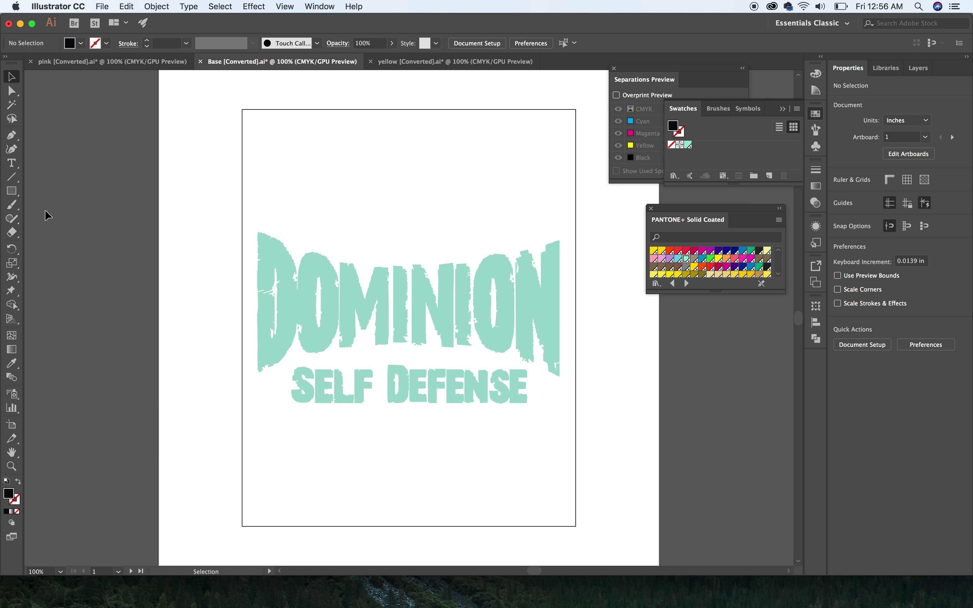
click(13, 190)
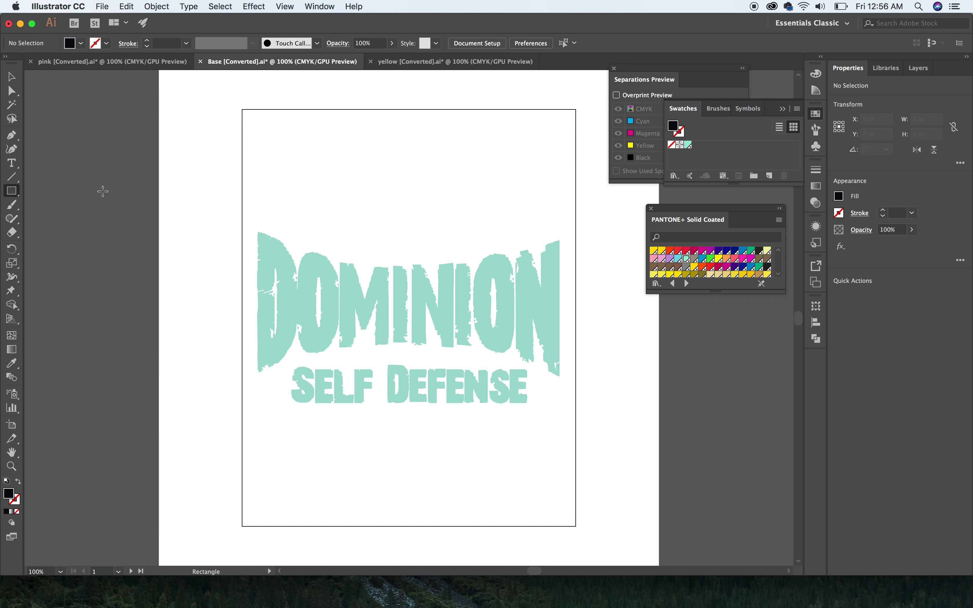
drag(187, 172, 651, 462)
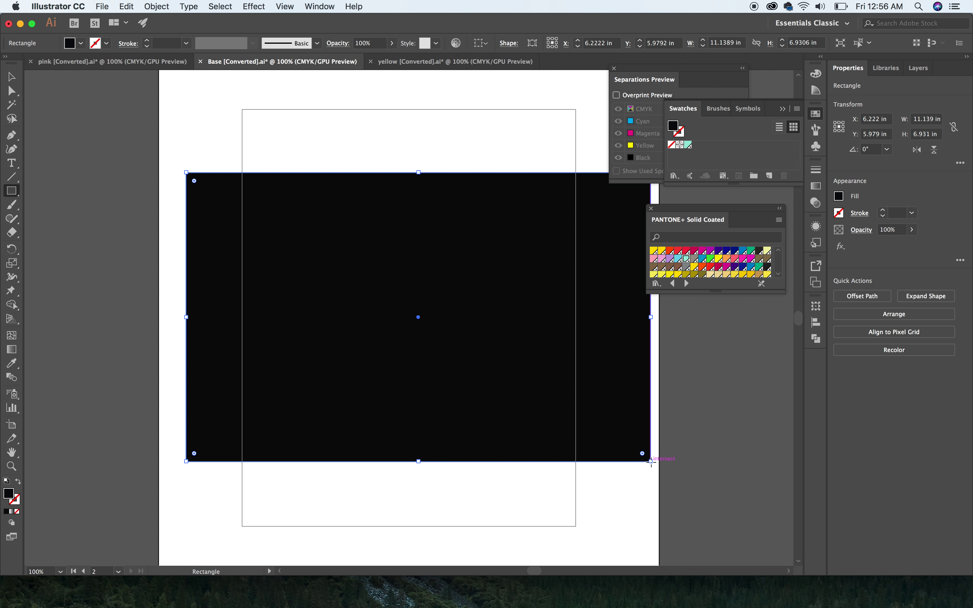
- Send the black rectangle to the back, behind the lettering
key(v)
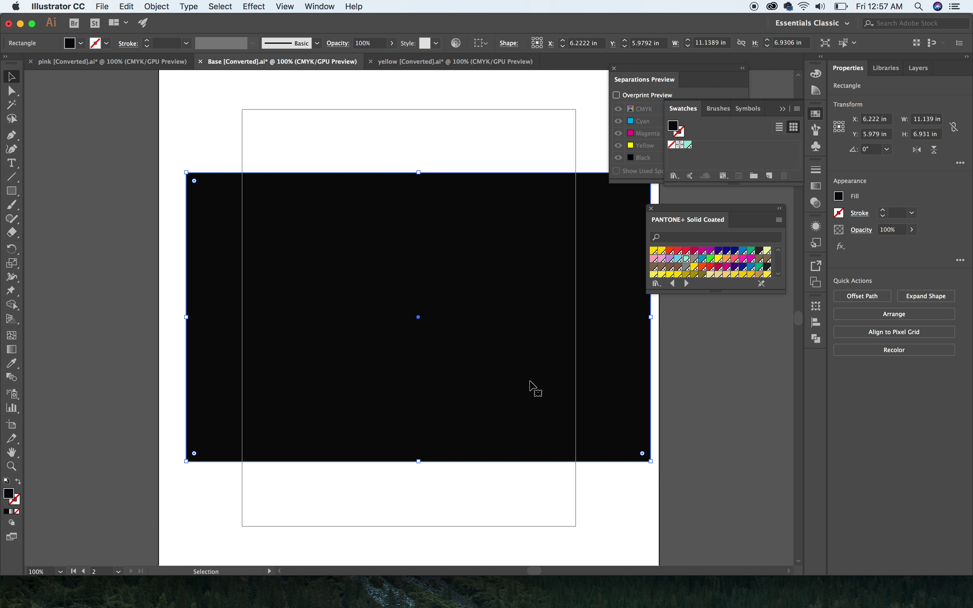
click(531, 390)
right_click(531, 390)
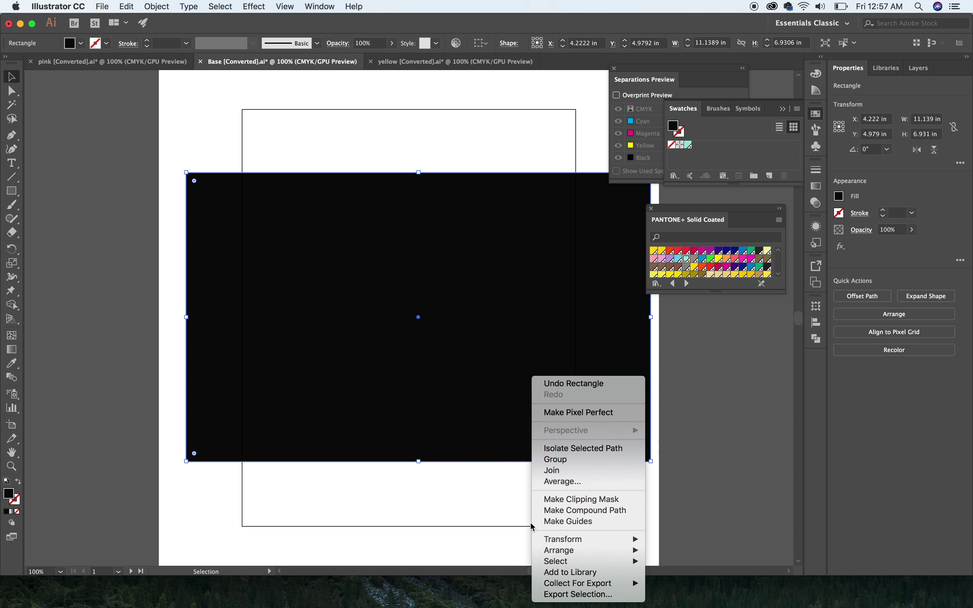
mouse_move(554, 551)
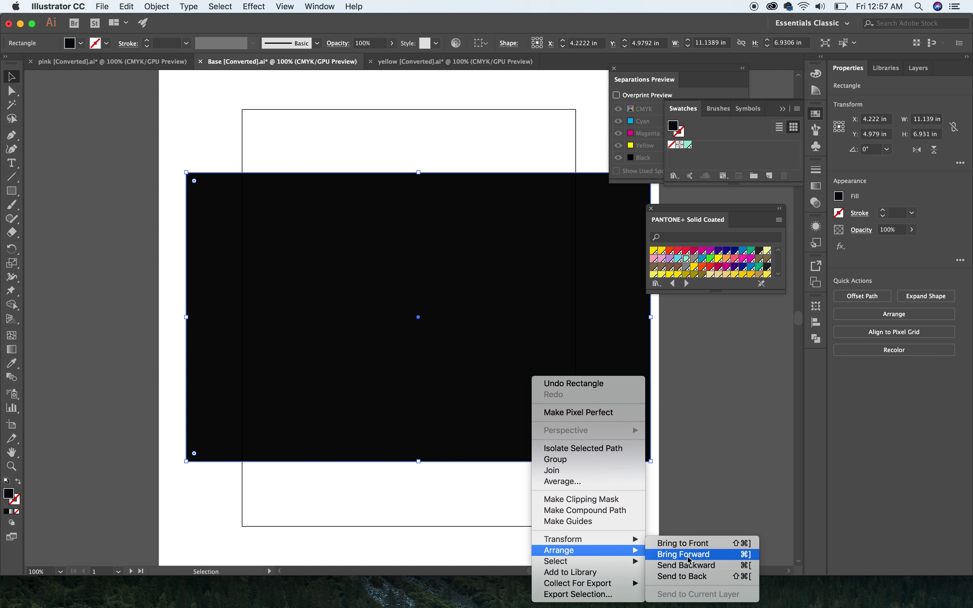
click(698, 576)
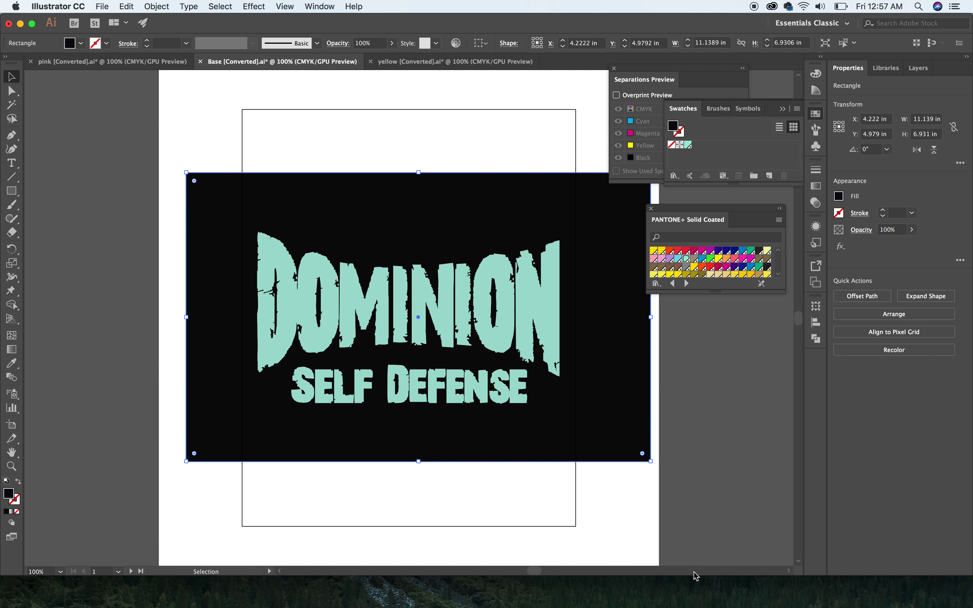
- Lock the black rectangle object within Layer 1
click(919, 68)
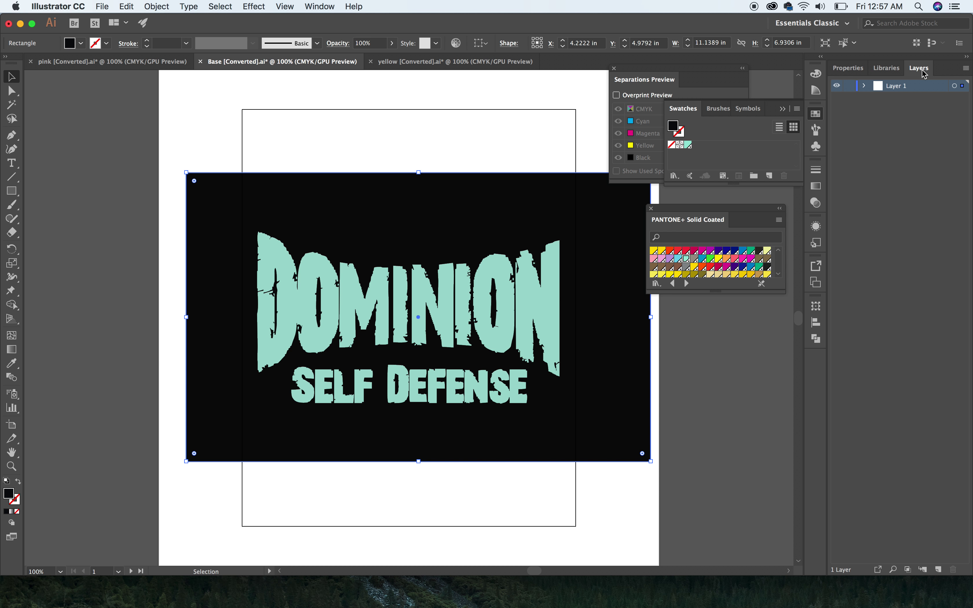
click(865, 86)
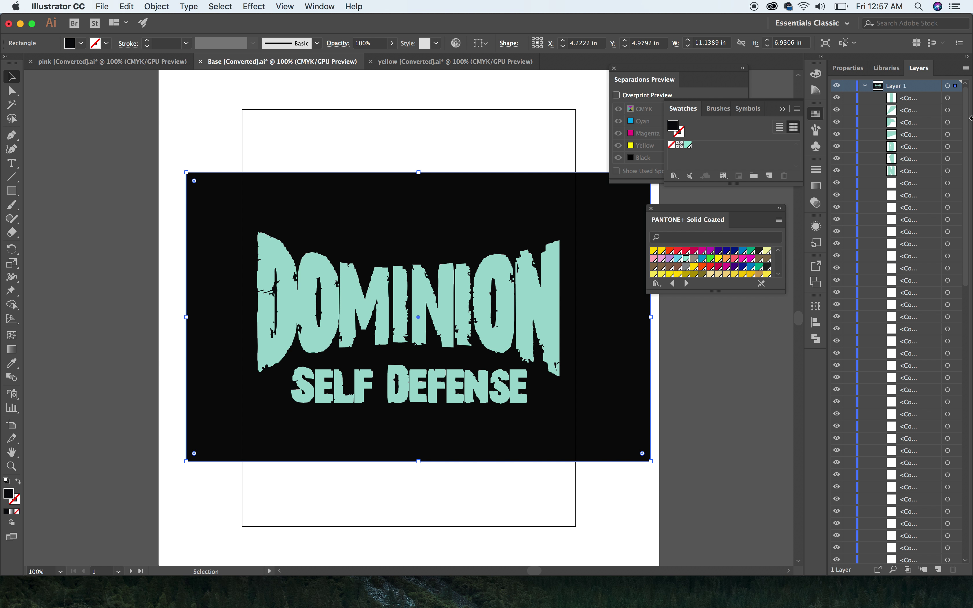
drag(968, 116, 971, 428)
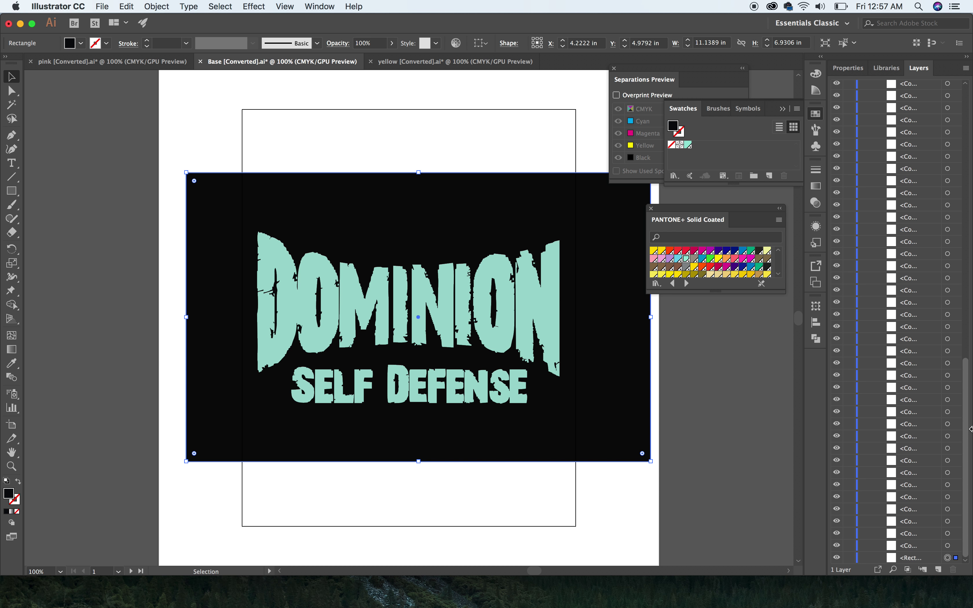
click(850, 558)
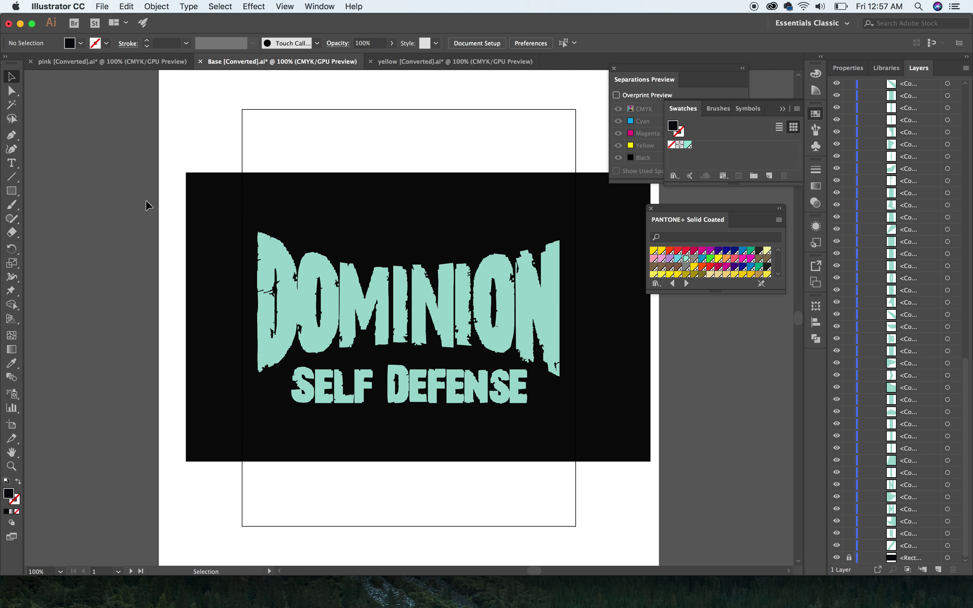
- Group all the base lettering paths and set the group's fill to white, ffffff
drag(175, 199, 637, 431)
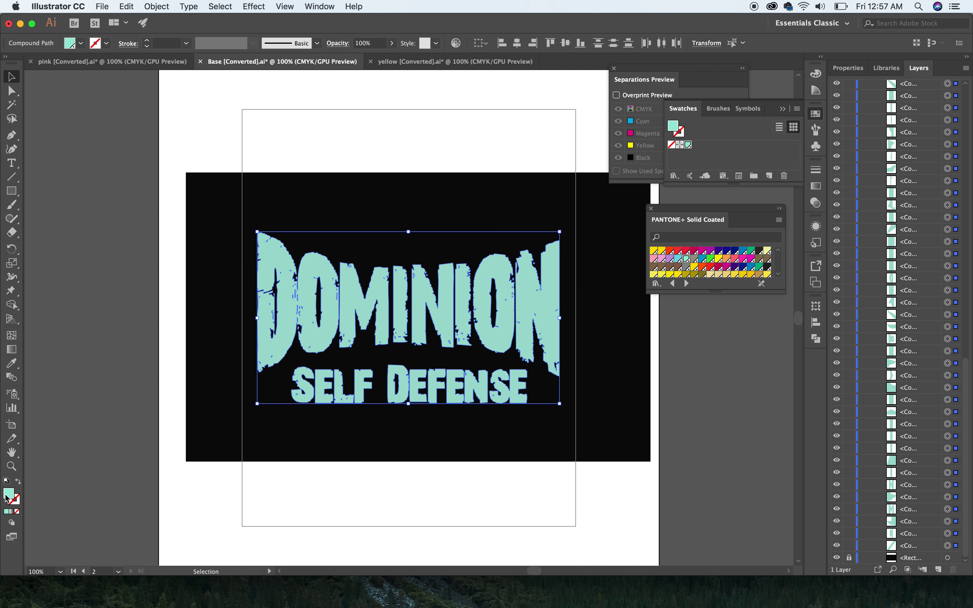
key(super+g)
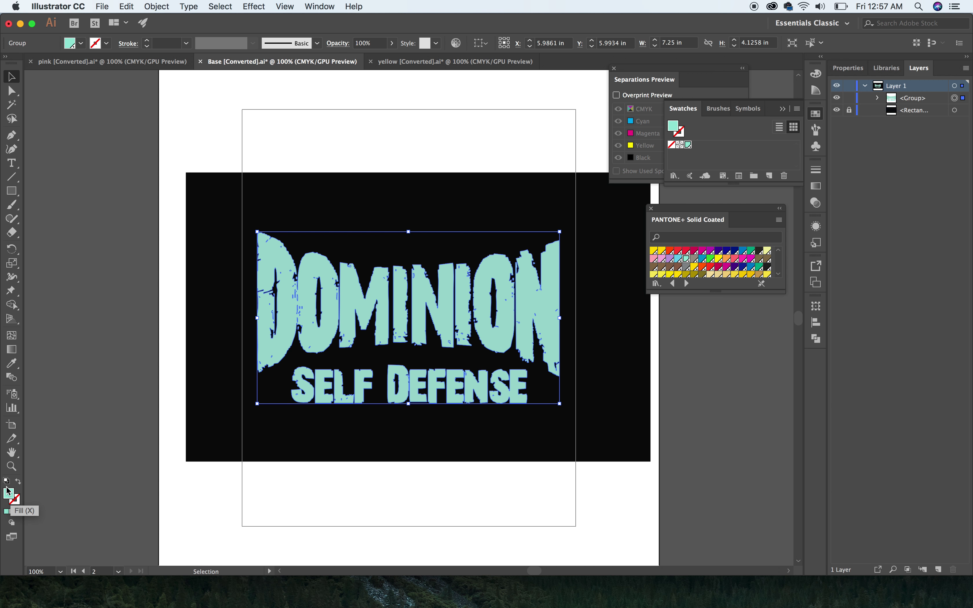
double_click(10, 494)
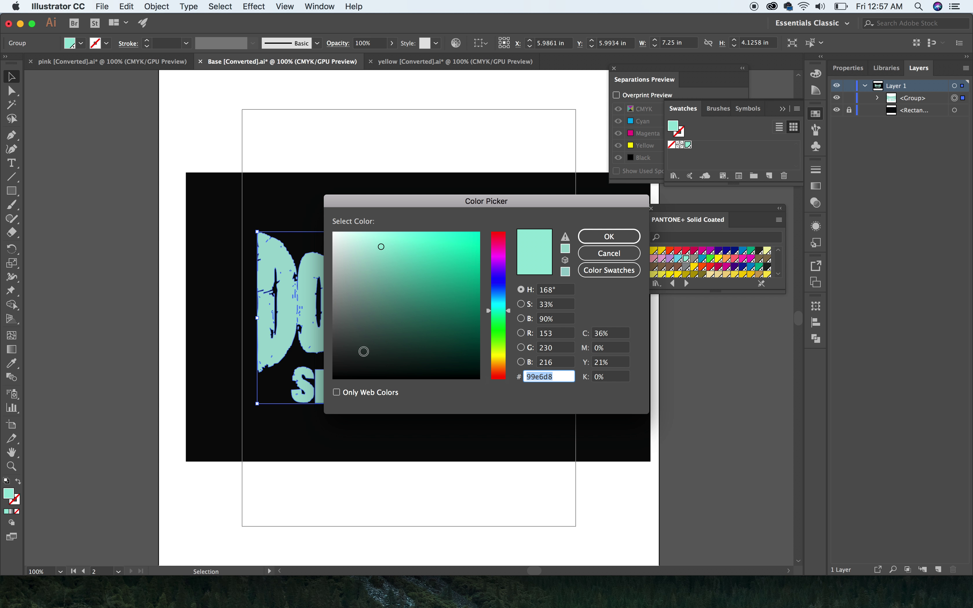
text(ffffff)
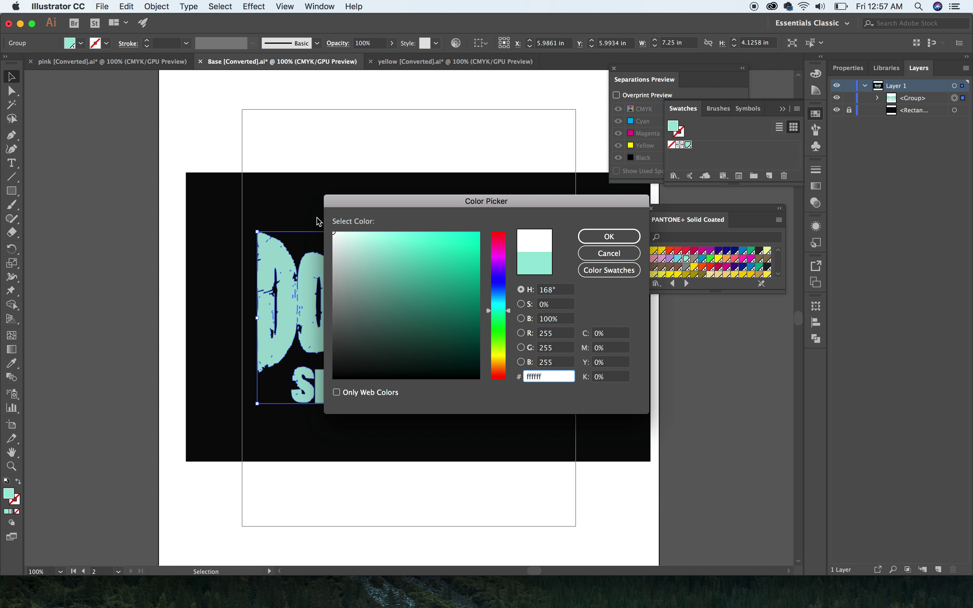
click(605, 244)
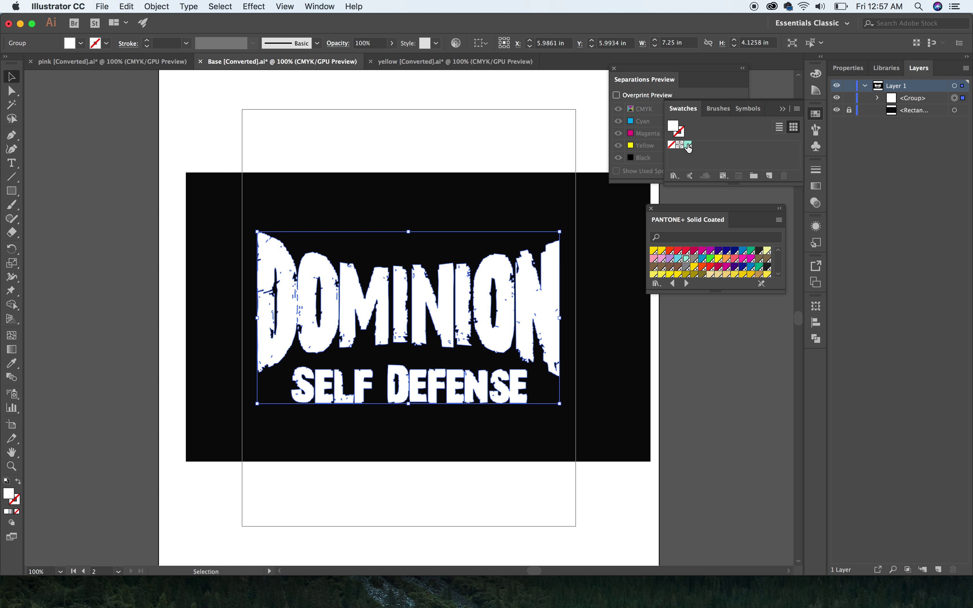
- Delete the mint green swatch from the document swatches and add the white fill as a new swatch
drag(689, 148, 786, 177)
drag(13, 499, 700, 150)
- Convert the white C=0 M=0 Y=0 K=0 swatch to a spot color in CMYK mode
double_click(689, 145)
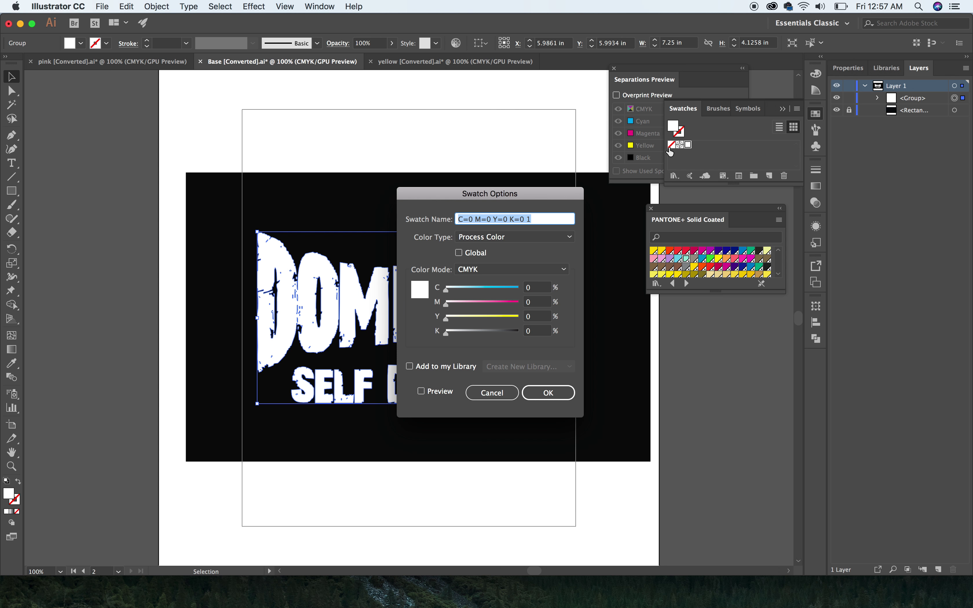
click(570, 241)
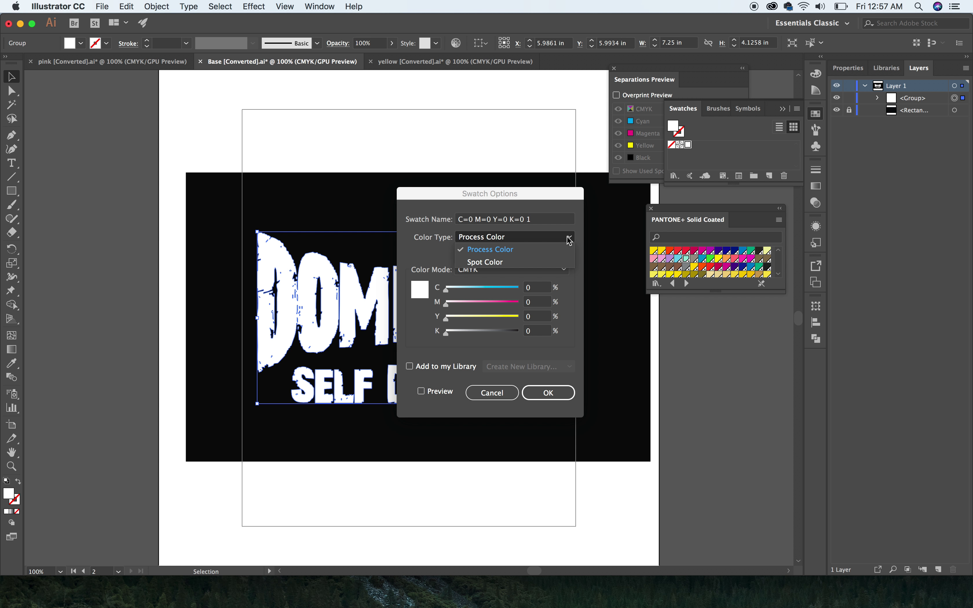
click(518, 263)
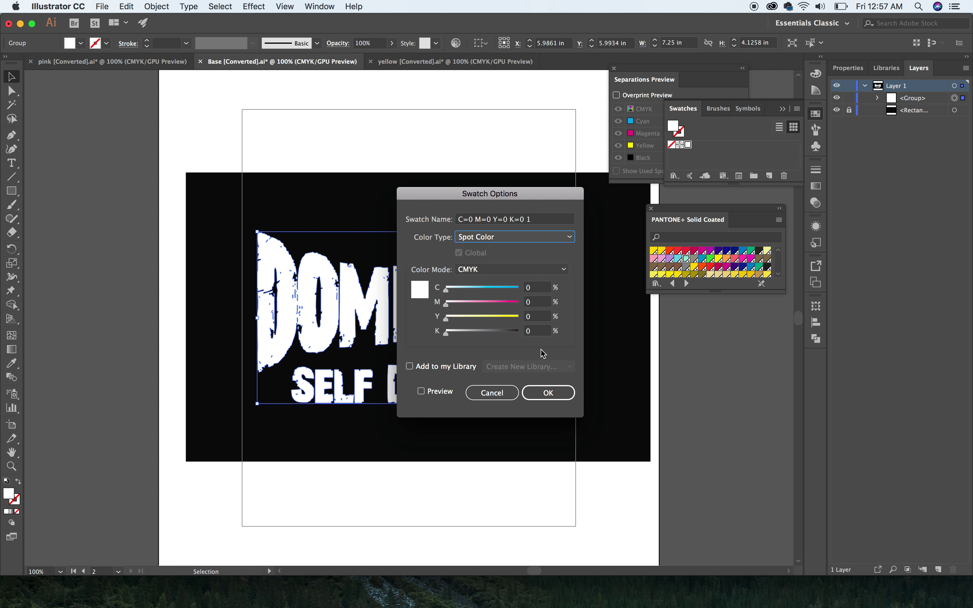
click(549, 393)
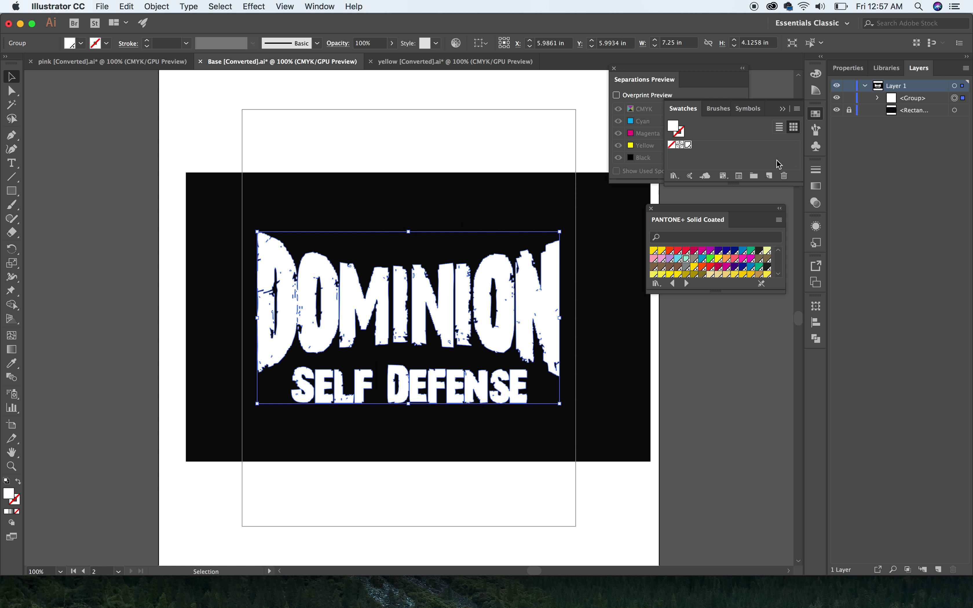
click(781, 110)
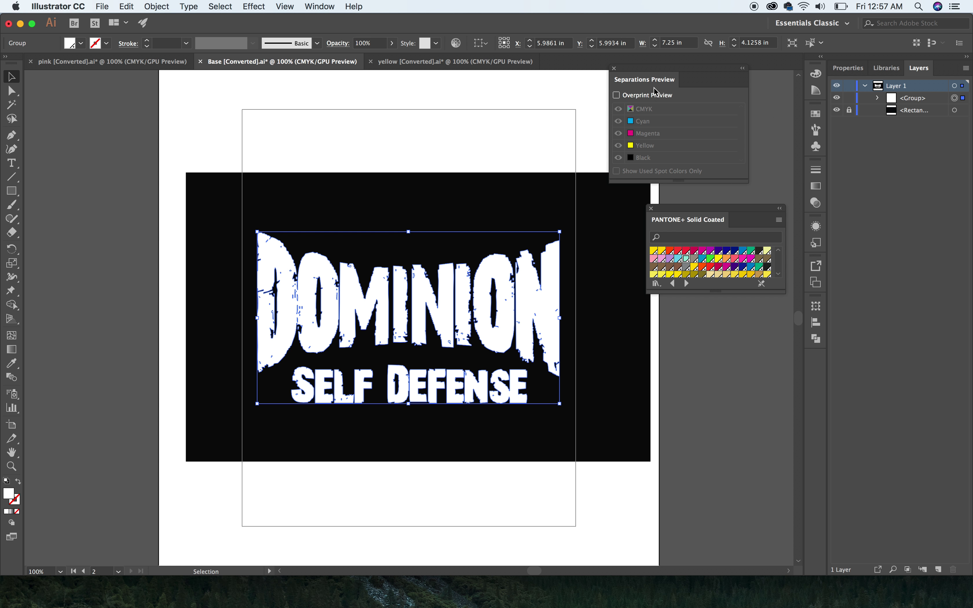
- Copy the yellow SELF DEFENSE lettering from the yellow document into the Base document and place it over the matching white lettering
click(441, 65)
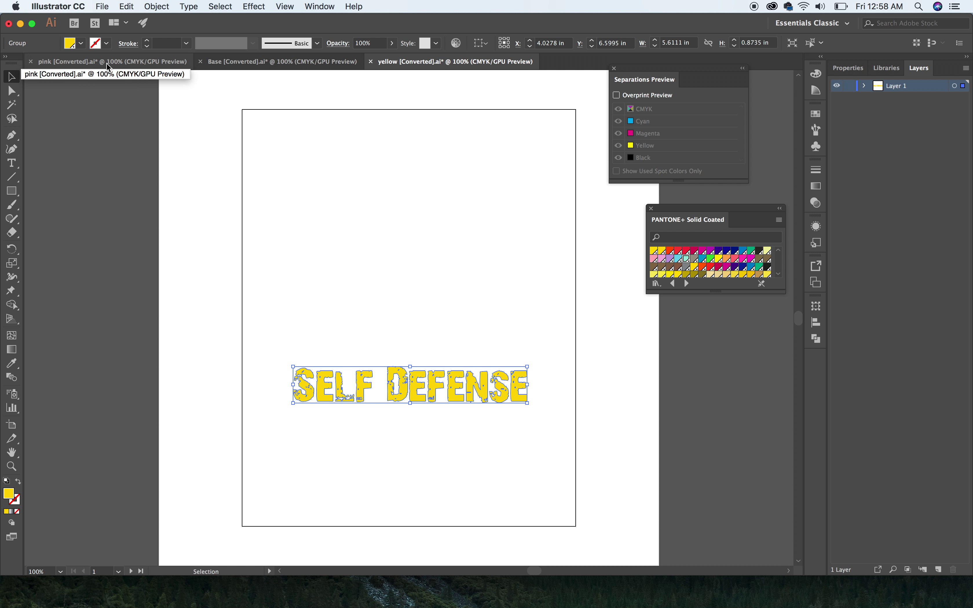
click(244, 65)
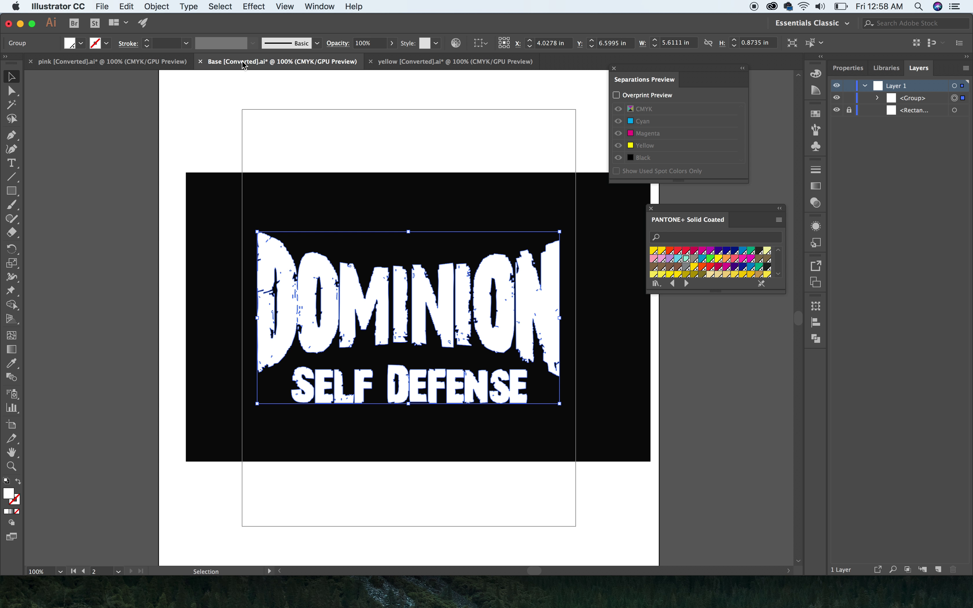
key(super+f)
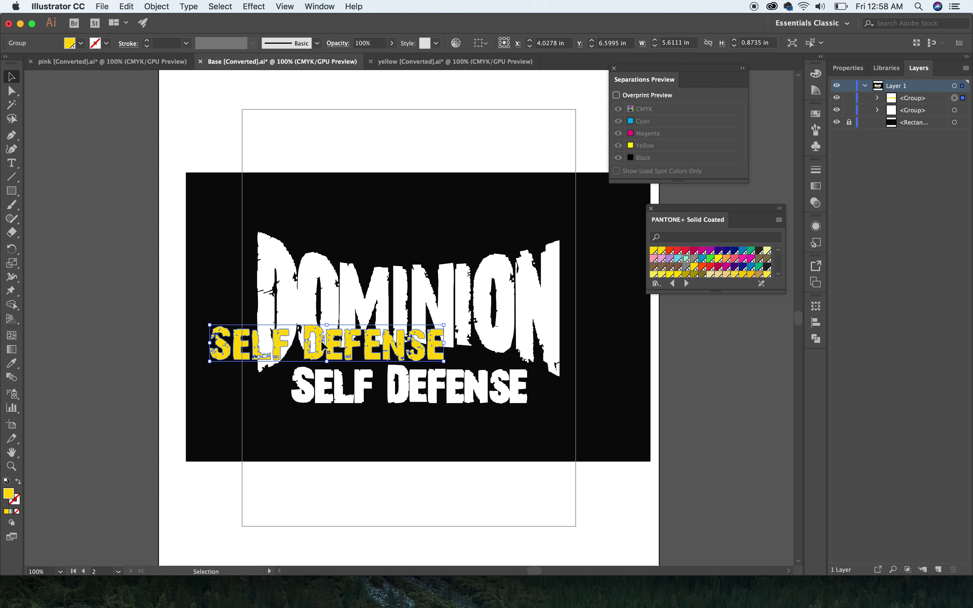
drag(321, 348, 409, 392)
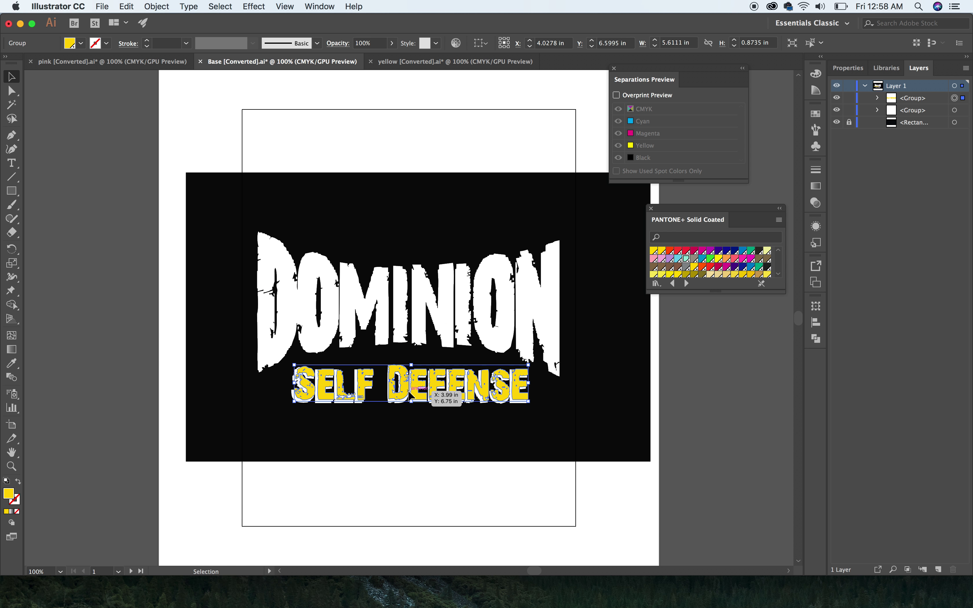
- Compare with the original artwork in Photoshop and nudge the yellow lettering down and left to X 4.0417 in, Y 6.5995 in
mouse_move(545, 606)
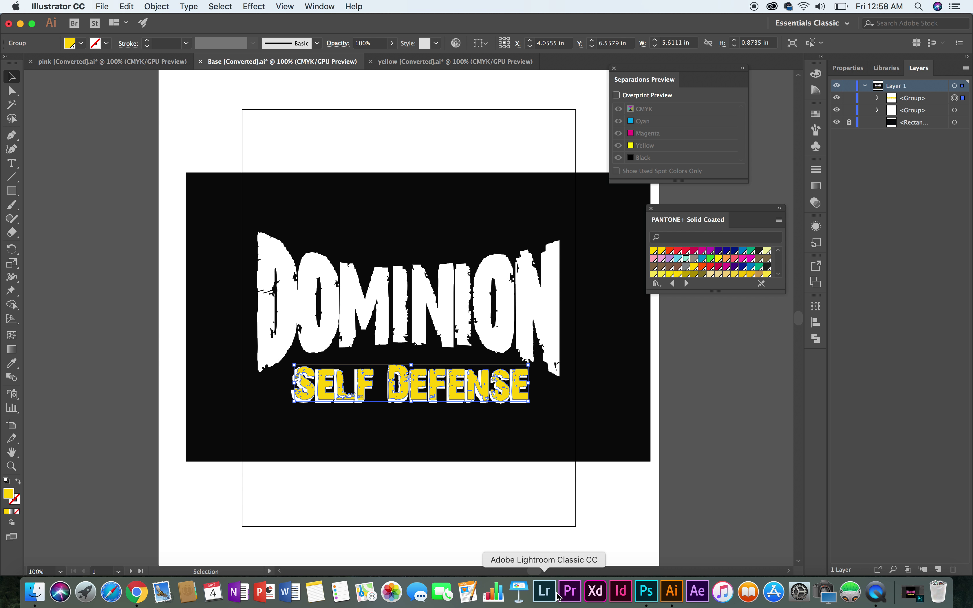
click(647, 591)
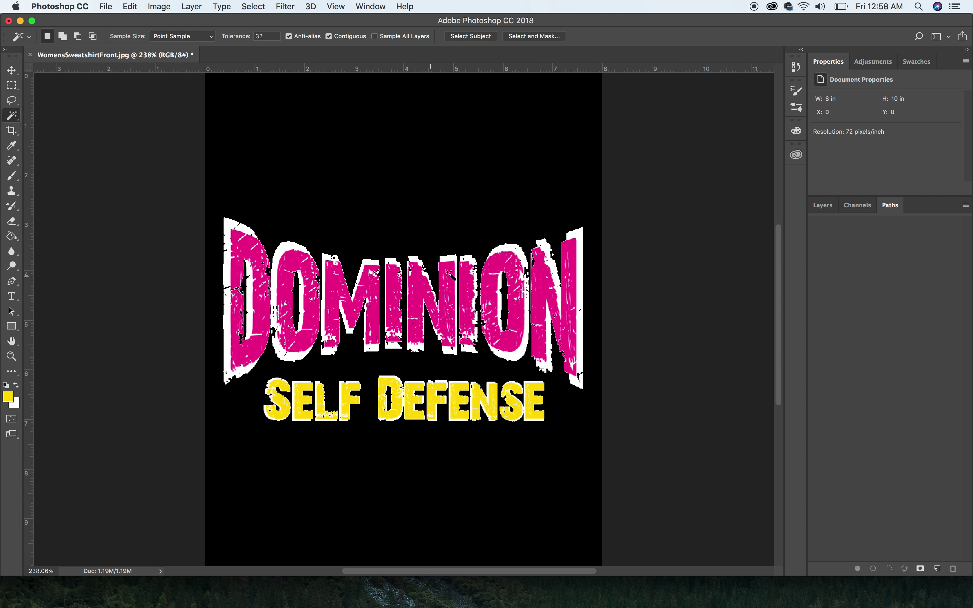
click(22, 23)
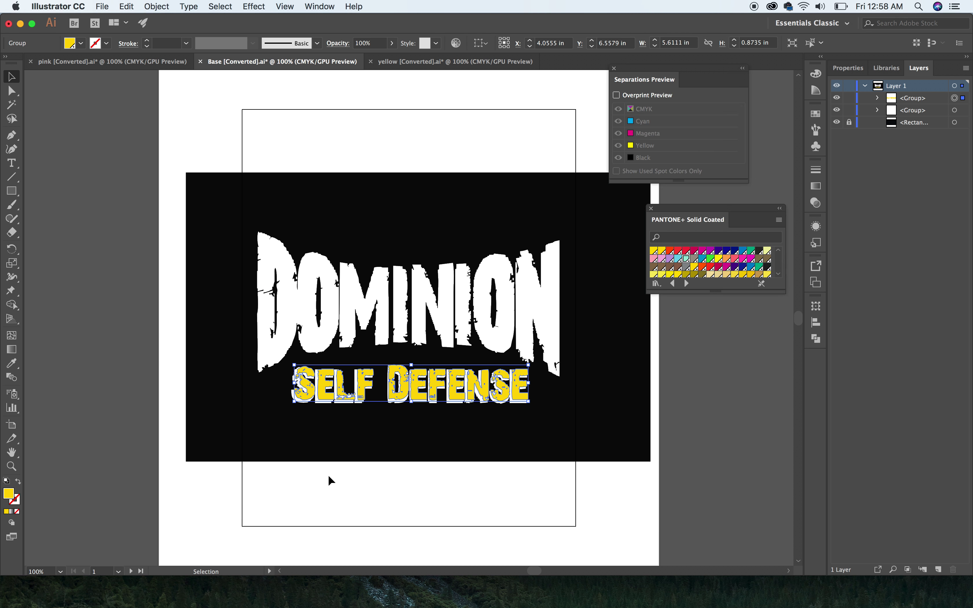
key(Down)
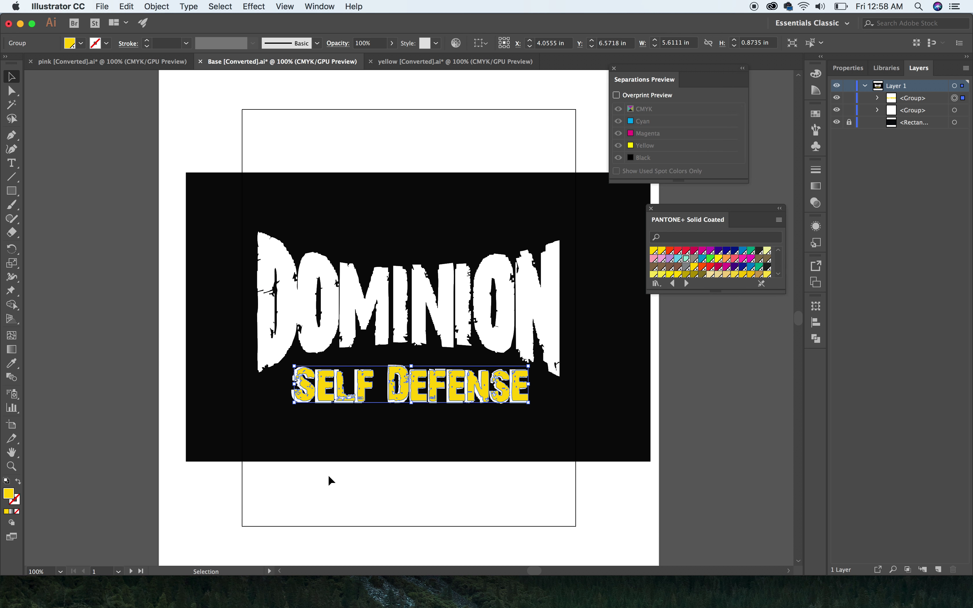
key(Down)
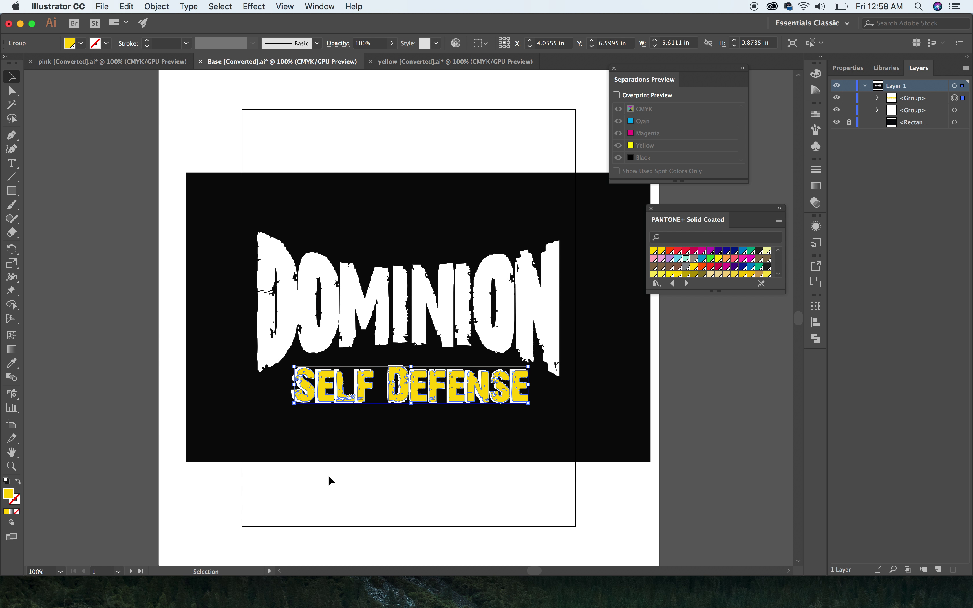
key(Left)
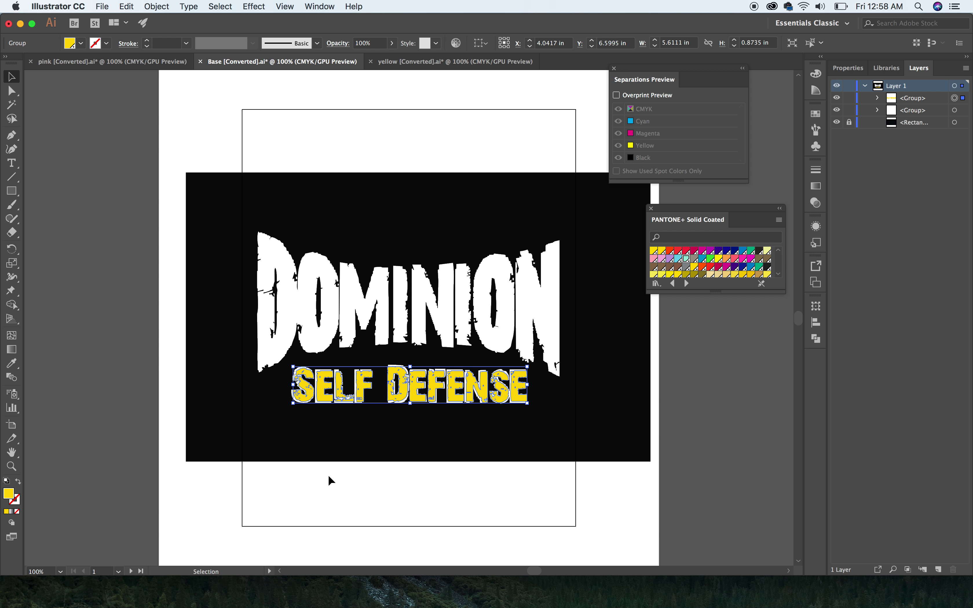
click(375, 473)
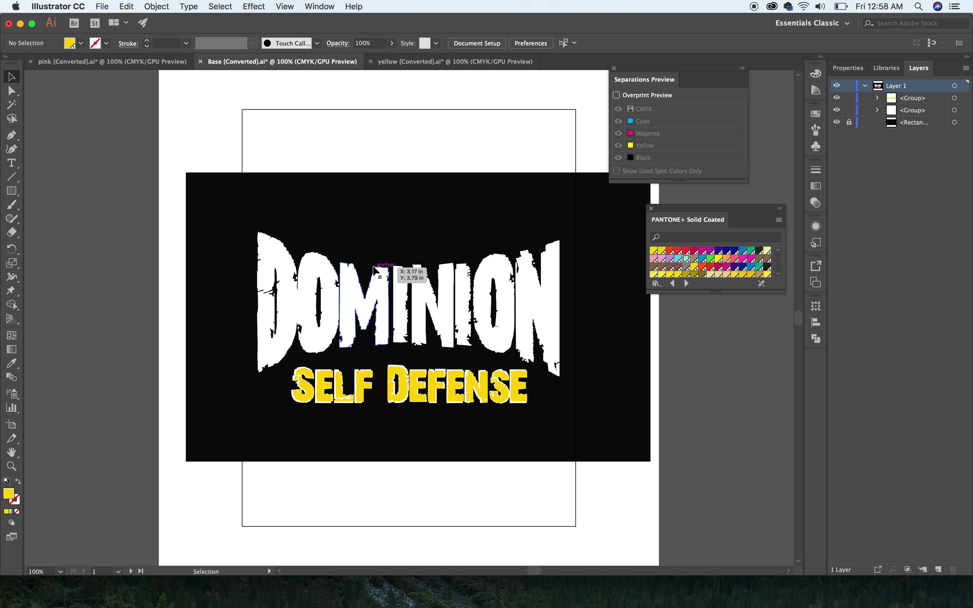
- Copy the pink DOMINION lettering from the pink document into the Base document and place it over the white DOMINION base
click(97, 62)
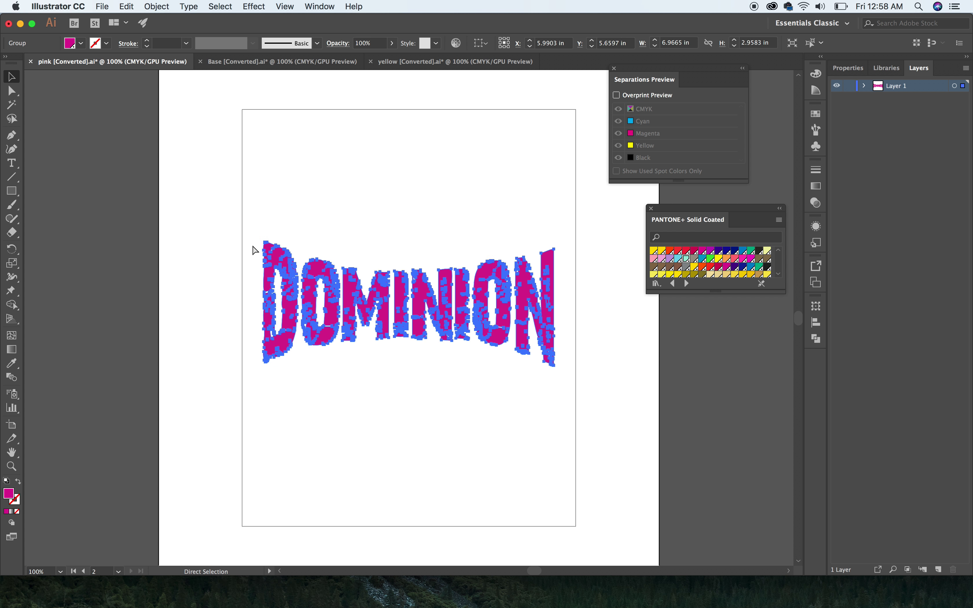
click(278, 63)
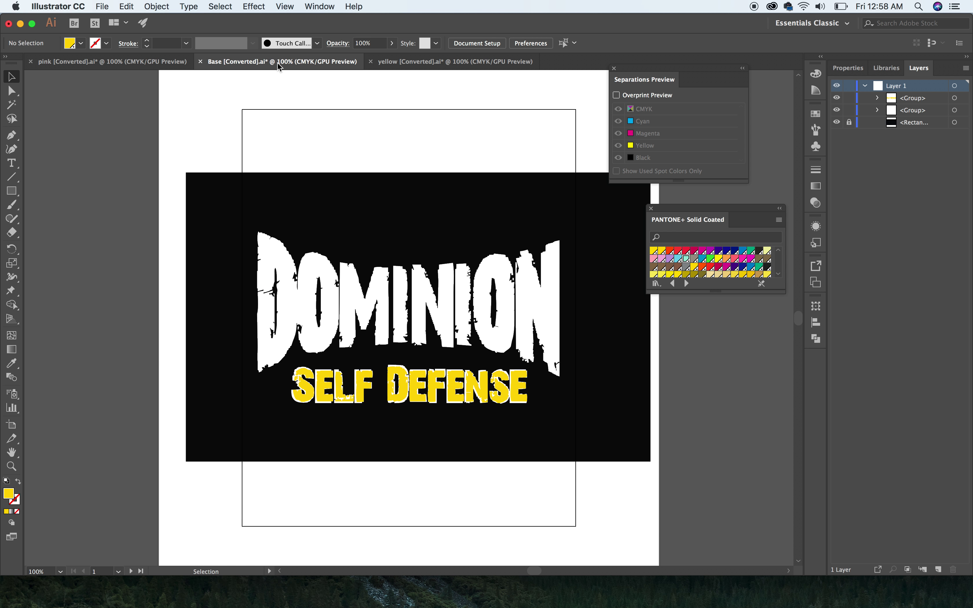
key(super+v)
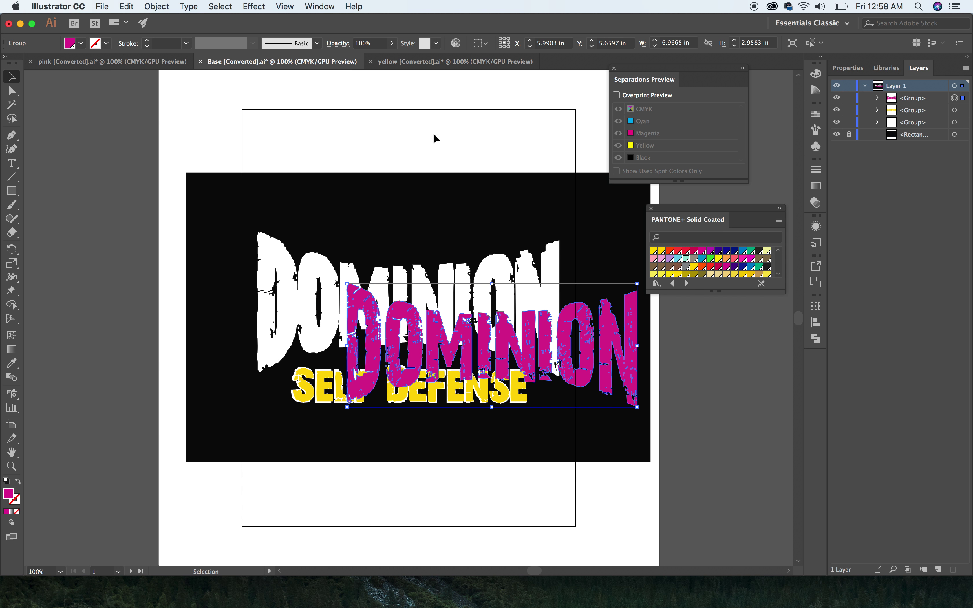
drag(497, 344, 381, 302)
- Nudge the pink DOMINION group right and down to X 4.0042 in, Y 4.6458 in, centering it on the white base
key(Right)
key(Right)
key(Right)
key(Right)
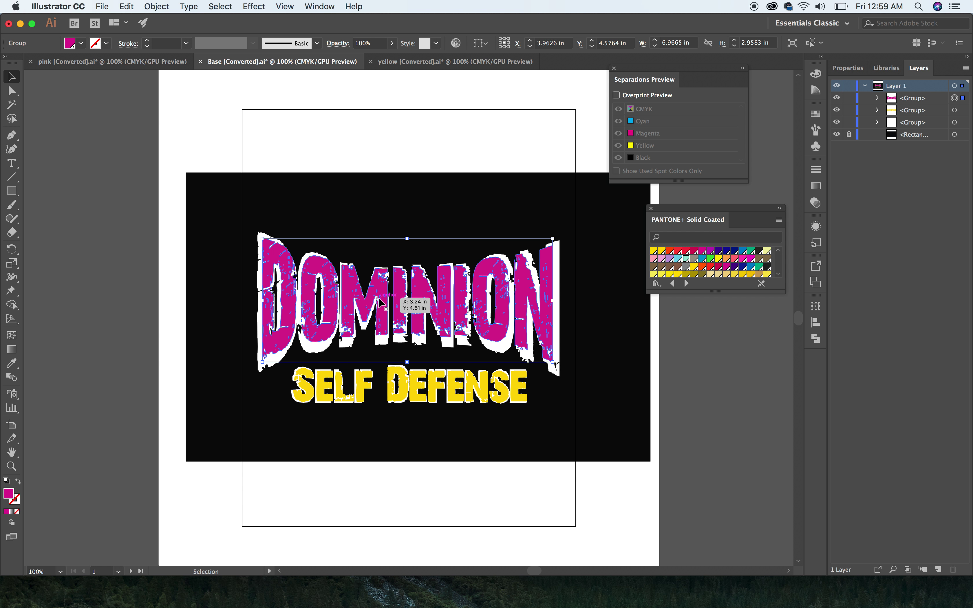
key(Right)
key(Right)
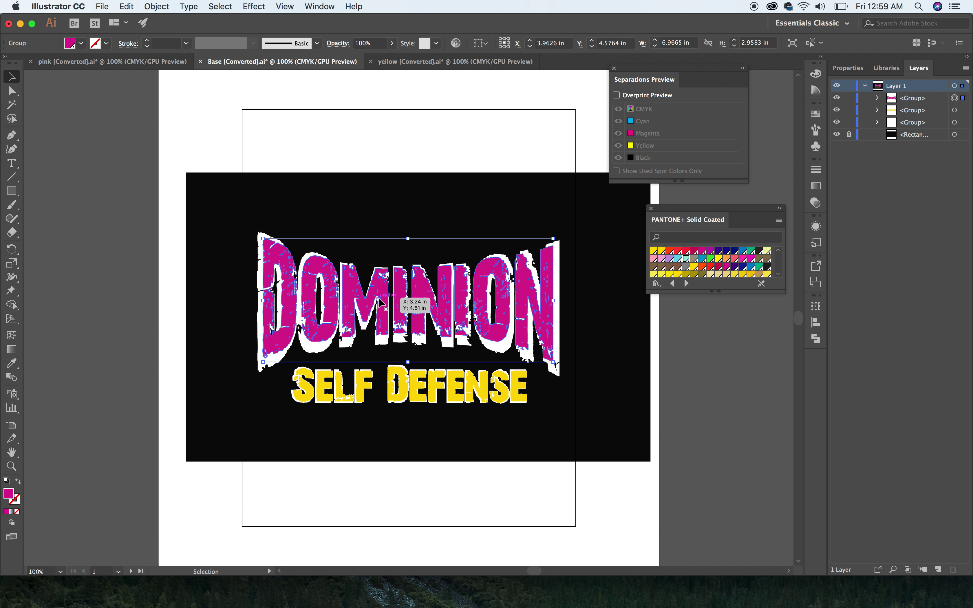
key(Down)
key(Down)
key(Down)
key(Down)
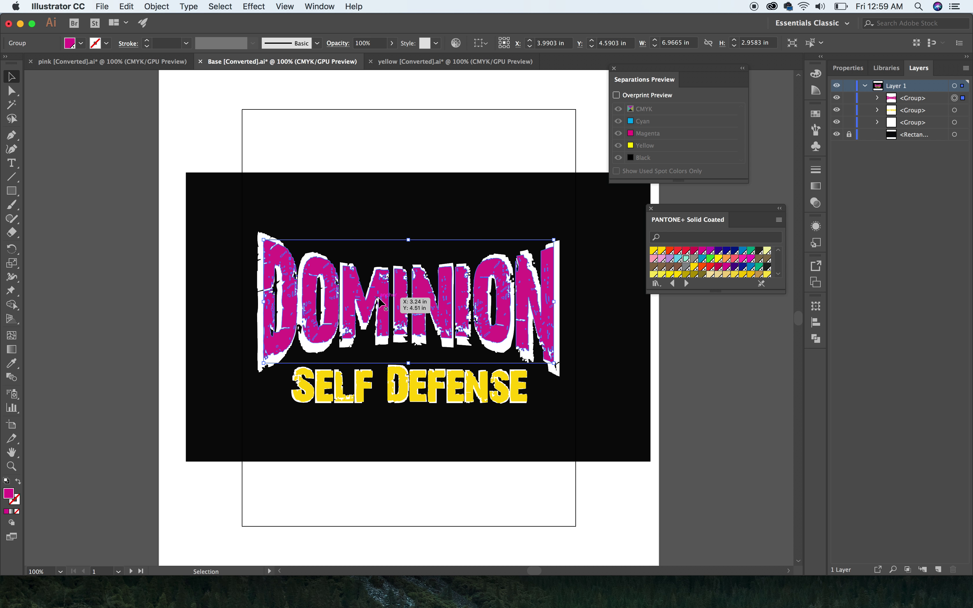
key(Down)
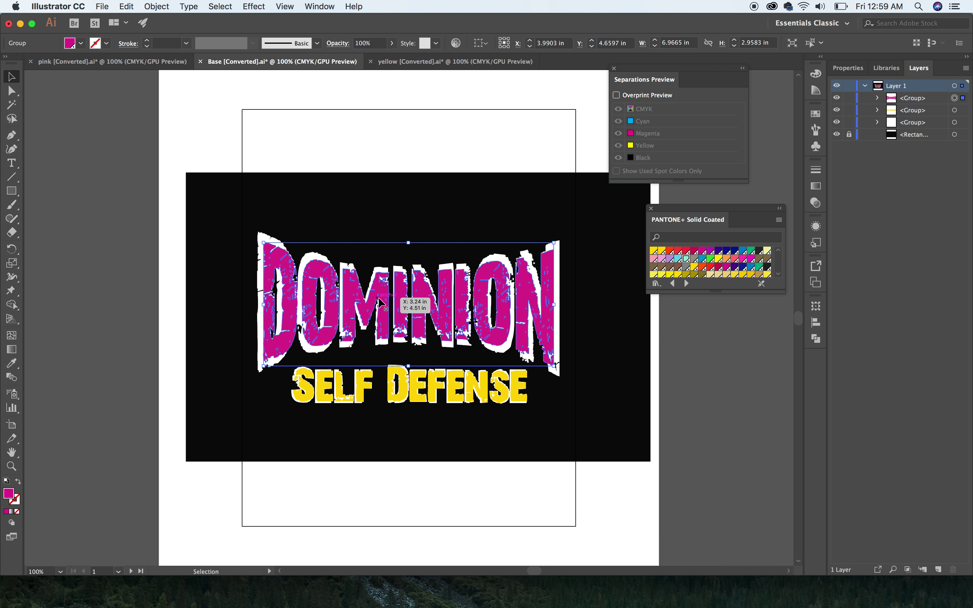
key(Up)
key(Right)
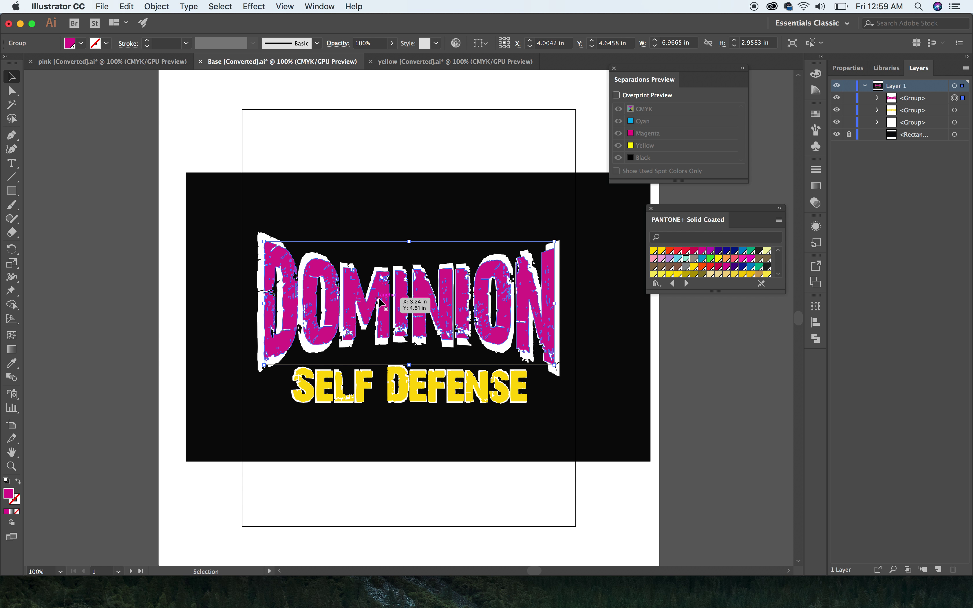
click(424, 485)
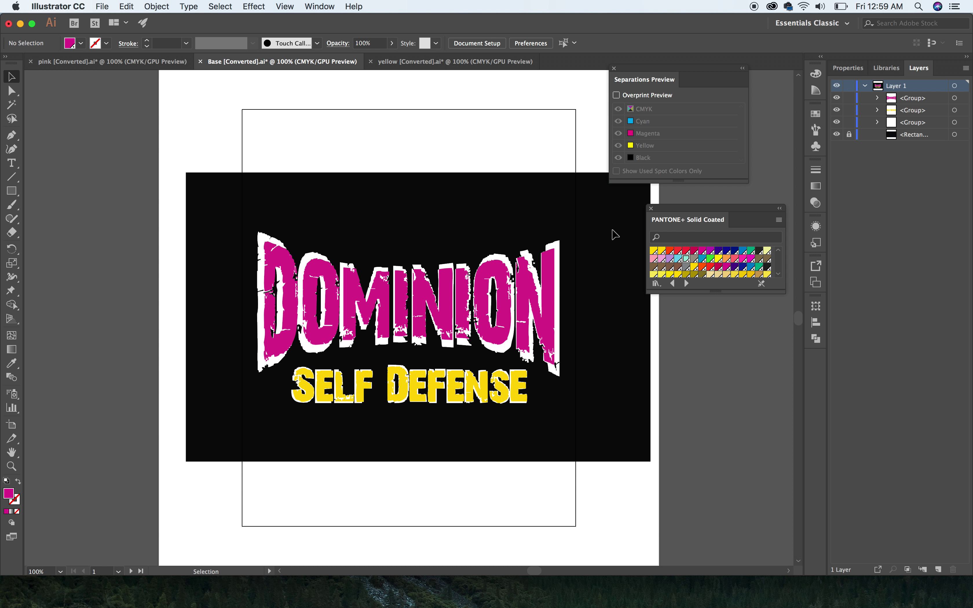
- Unlock the black background rectangle and add its fill color to the document swatches
click(204, 315)
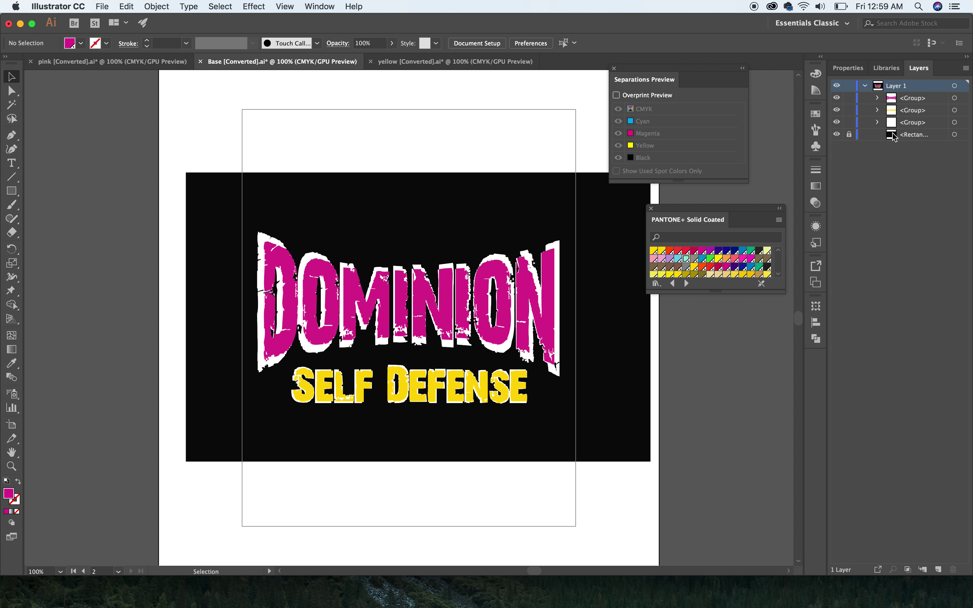
click(849, 135)
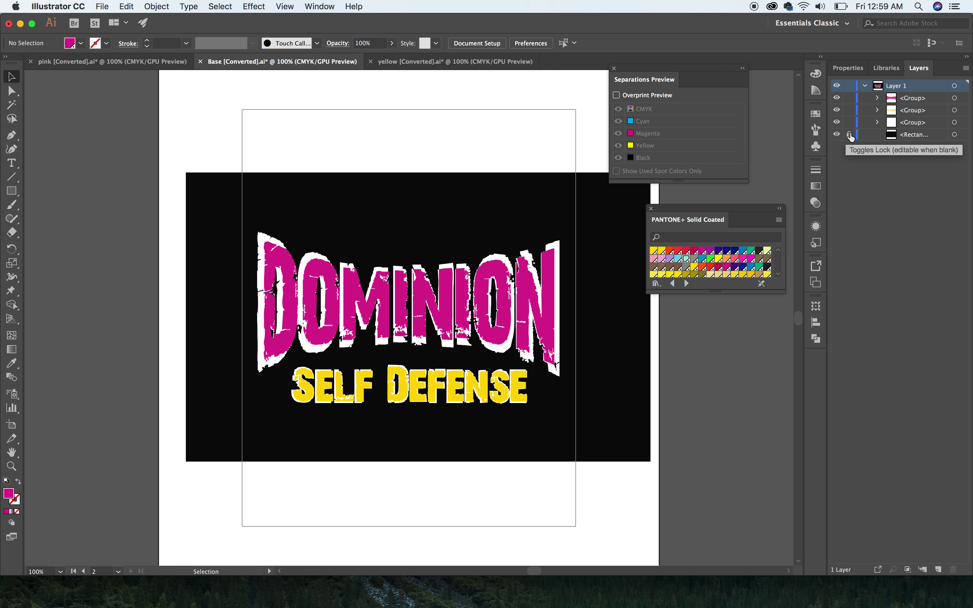
click(215, 426)
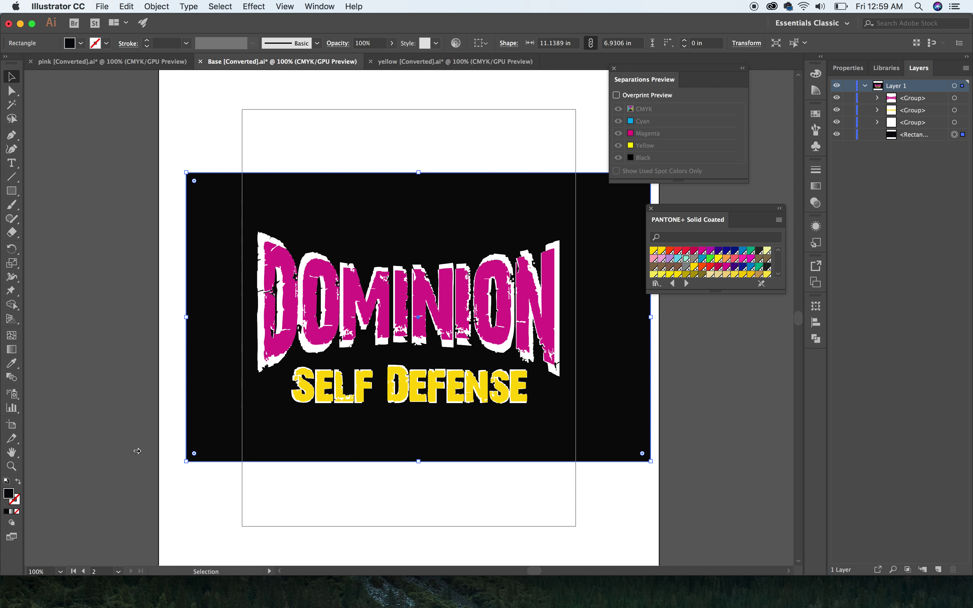
click(817, 116)
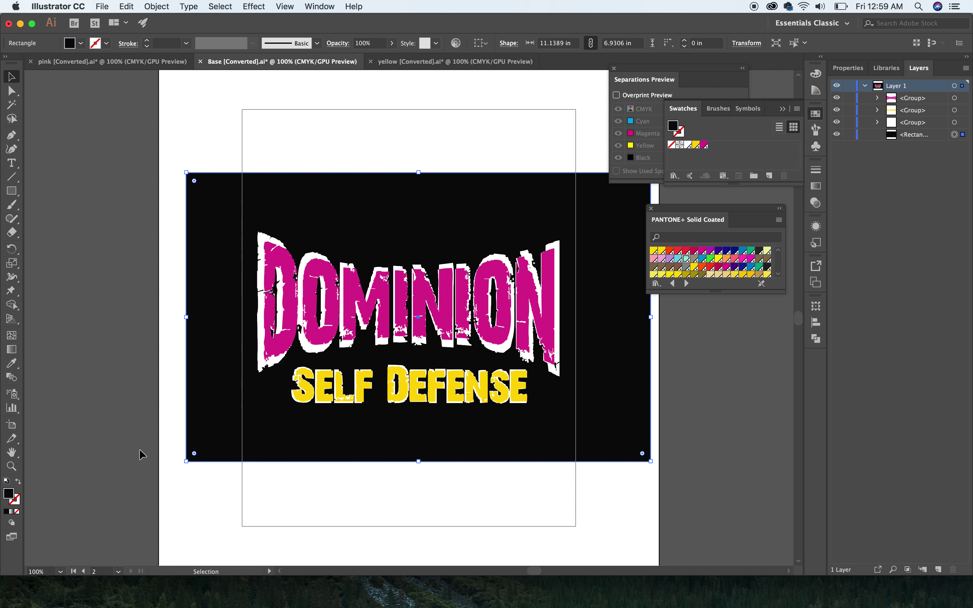
drag(8, 494, 723, 157)
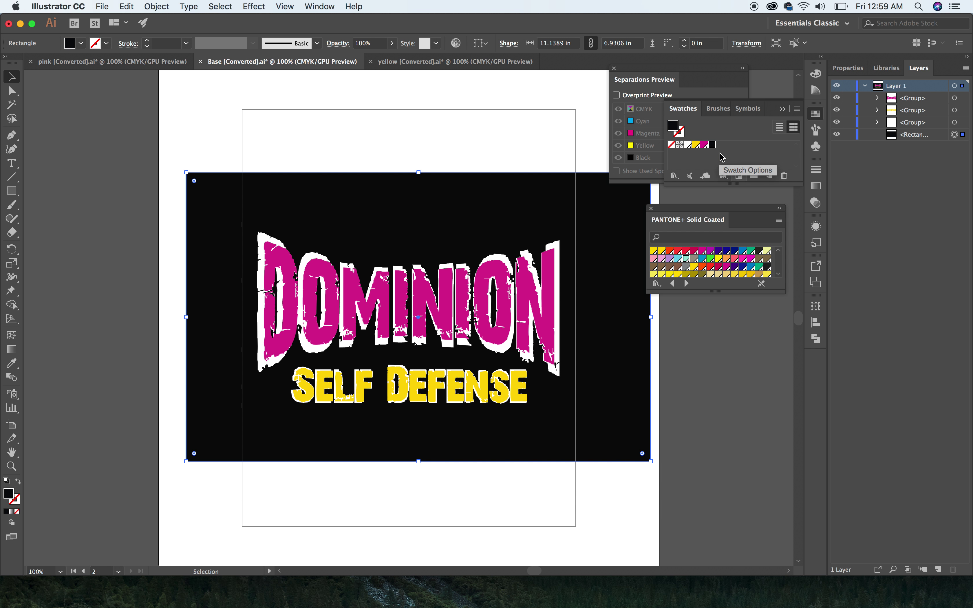
- Convert the new black C=74 M=67 Y=66 K=86 swatch to a spot color in CMYK mode
double_click(712, 145)
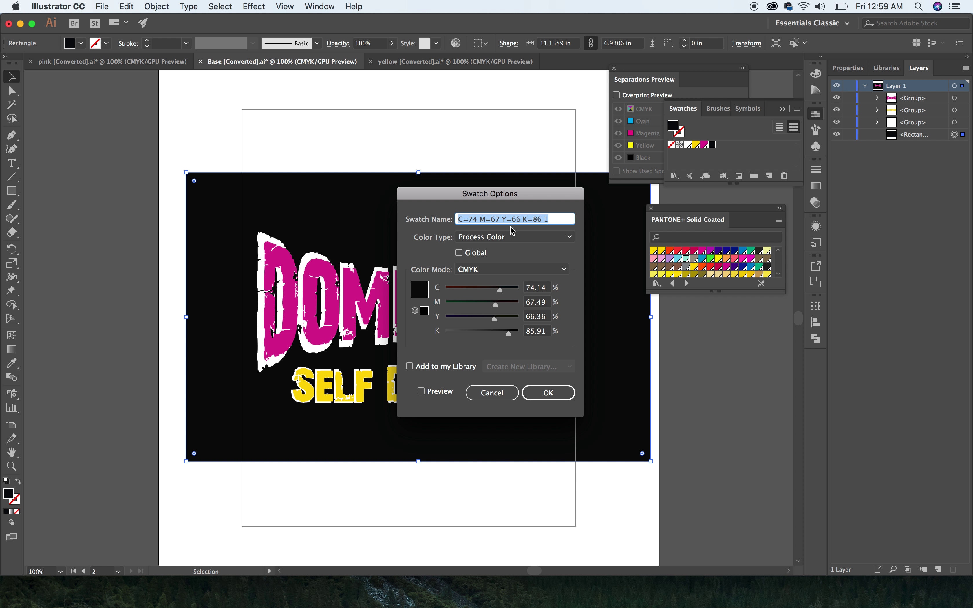
click(564, 238)
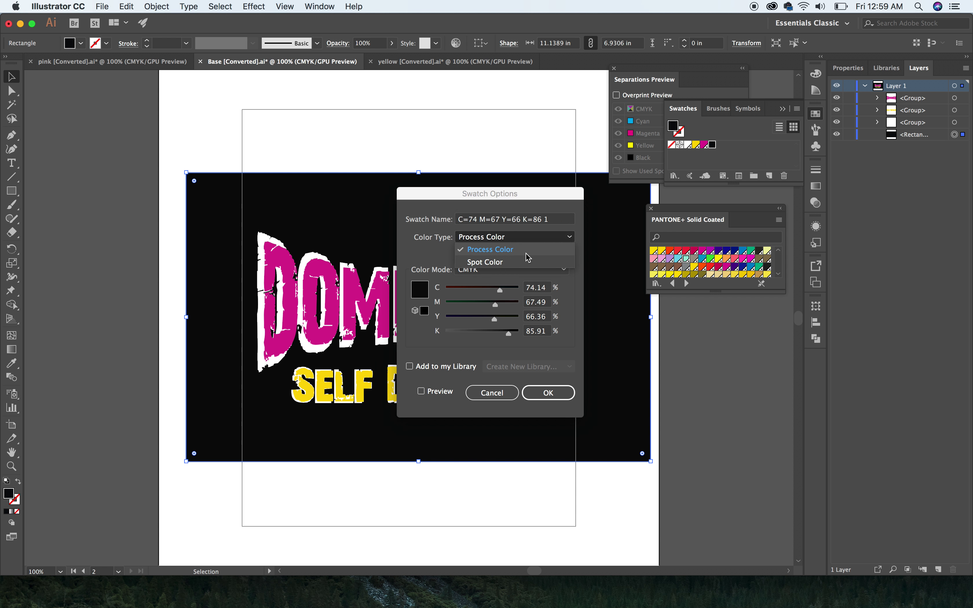
click(524, 263)
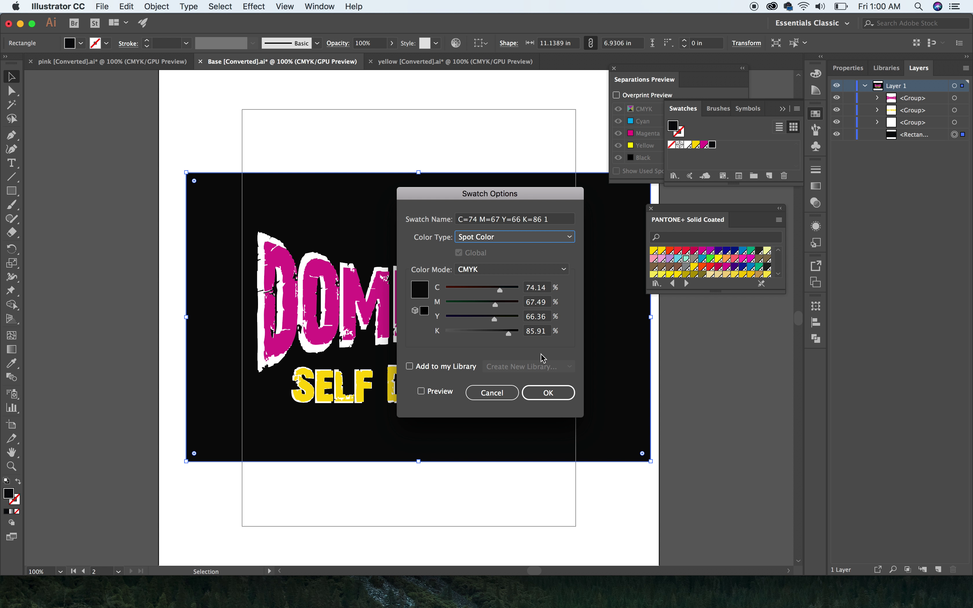
click(553, 394)
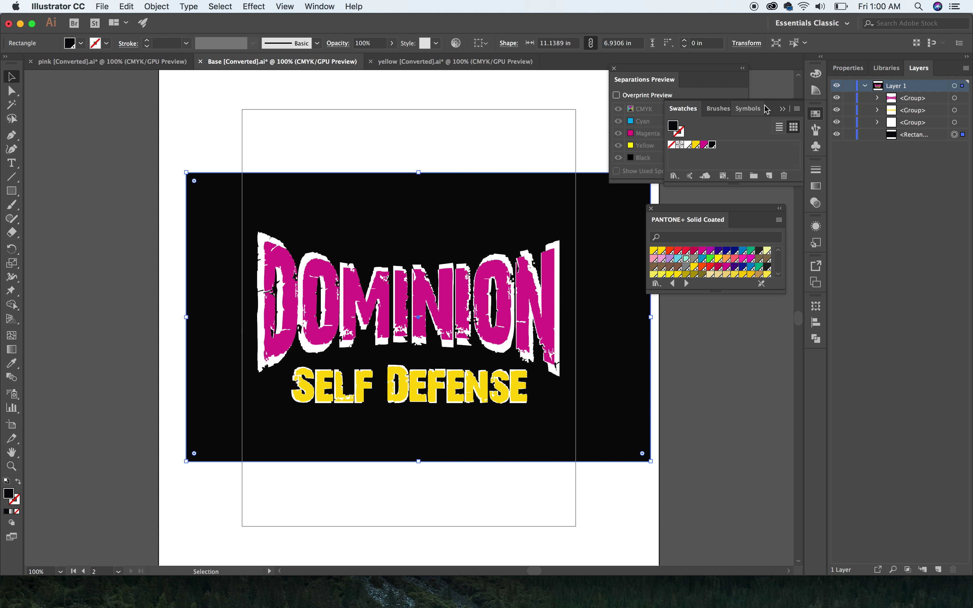
- Move the Separations Preview clear of the swatches and turn on Overprint Preview for the Base document
drag(709, 73, 475, 91)
click(383, 114)
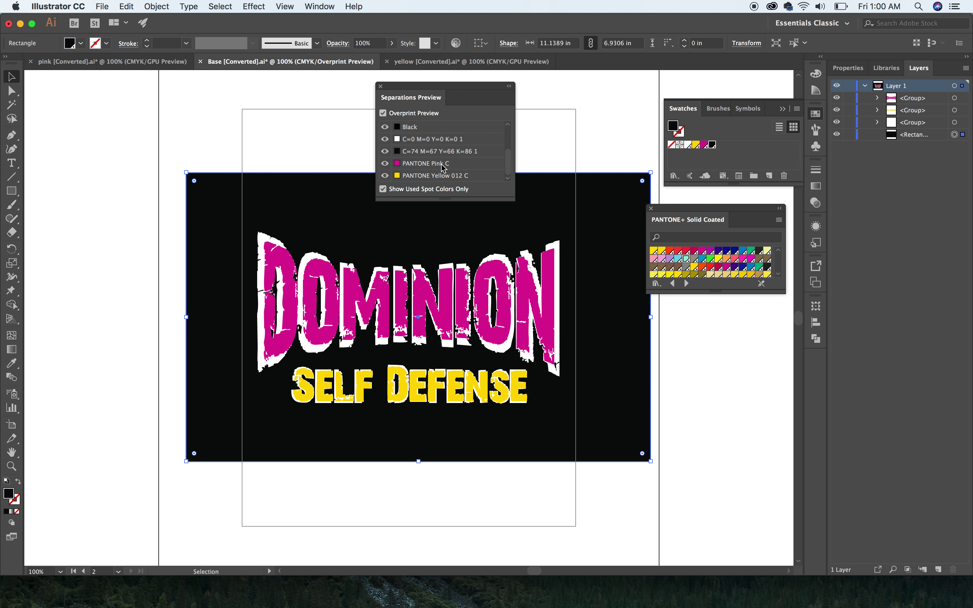
- Inspect the separations by hiding and restoring the PANTONE Yellow 012 C, PANTONE Pink C and white C=0 M=0 Y=0 K=0 plates
drag(509, 163, 509, 147)
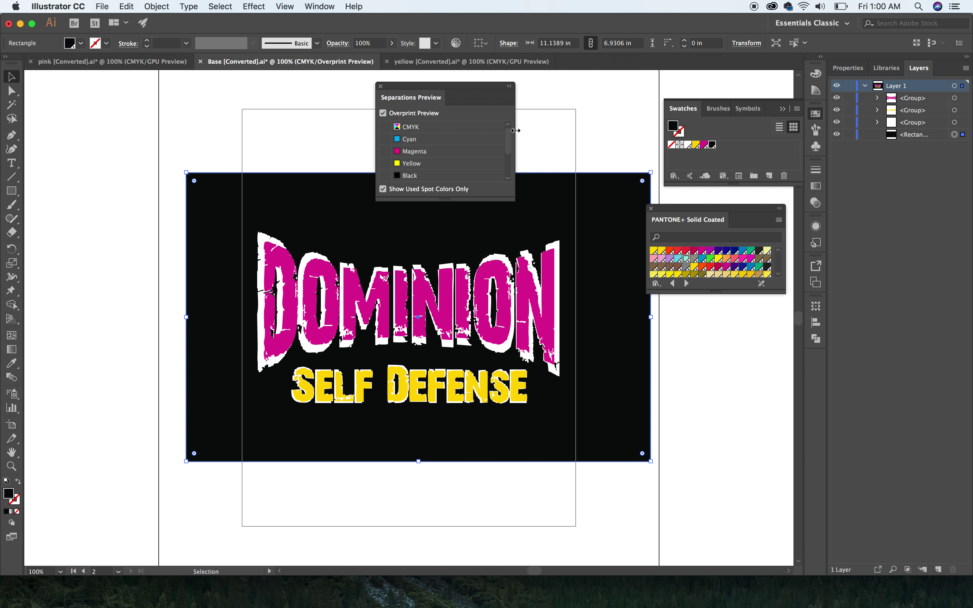
drag(508, 138, 511, 161)
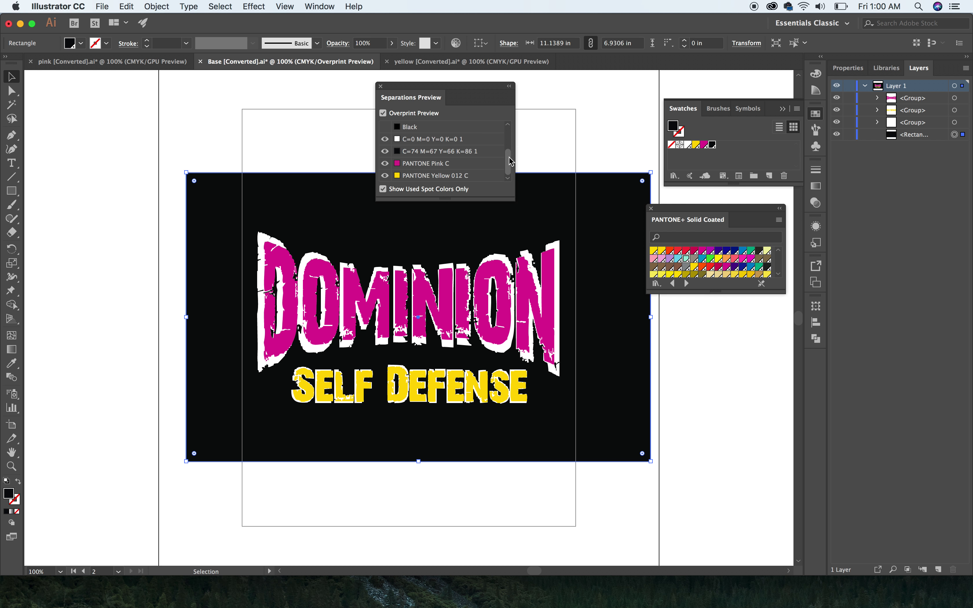
click(386, 175)
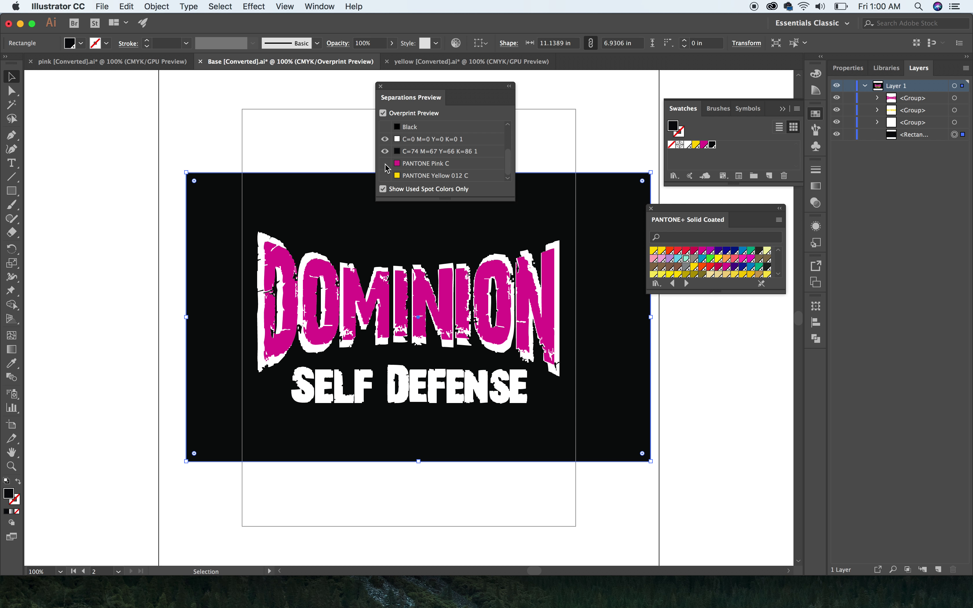
click(386, 163)
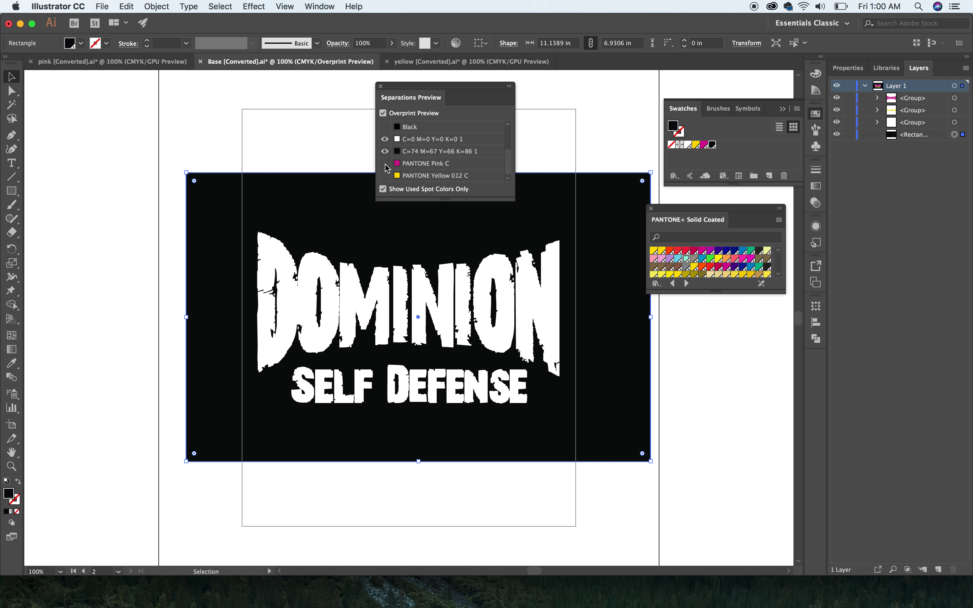
click(385, 141)
click(386, 163)
click(386, 176)
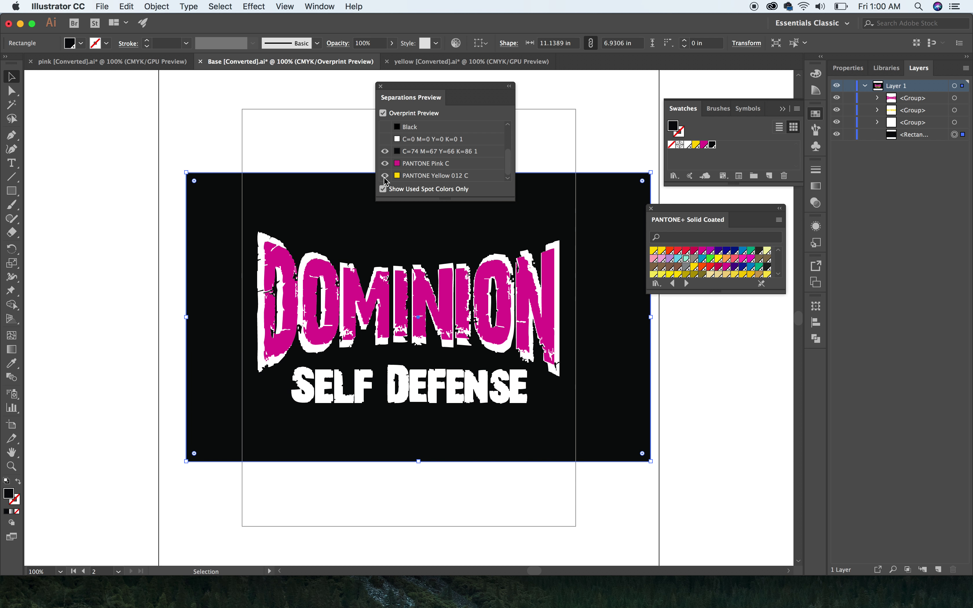
click(385, 139)
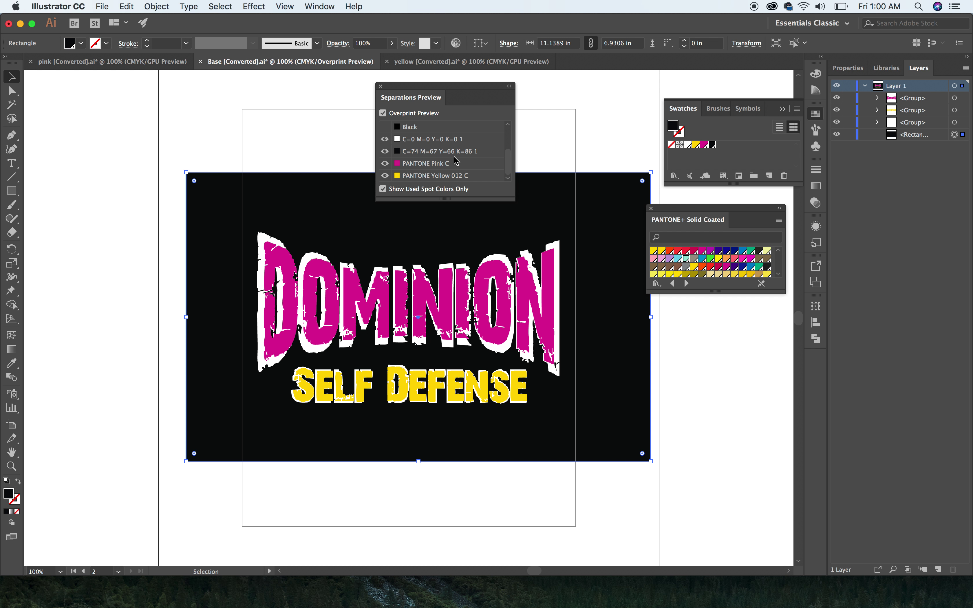
- Compare the plates by hiding and restoring yellow, pink and the black C=74 M=67 Y=66 K=86 together, plus the white base separately
click(385, 176)
click(385, 163)
click(386, 151)
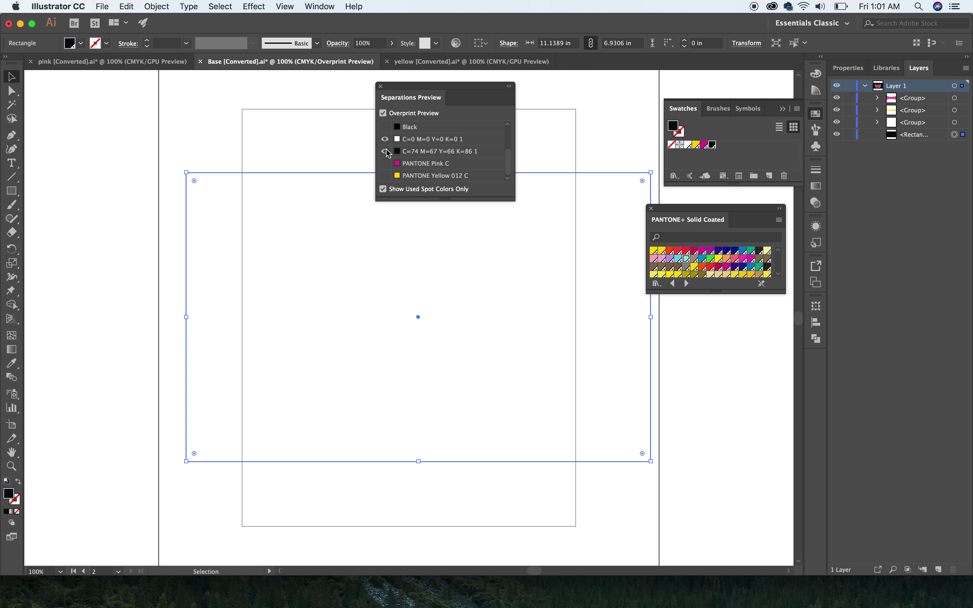
click(385, 152)
click(385, 164)
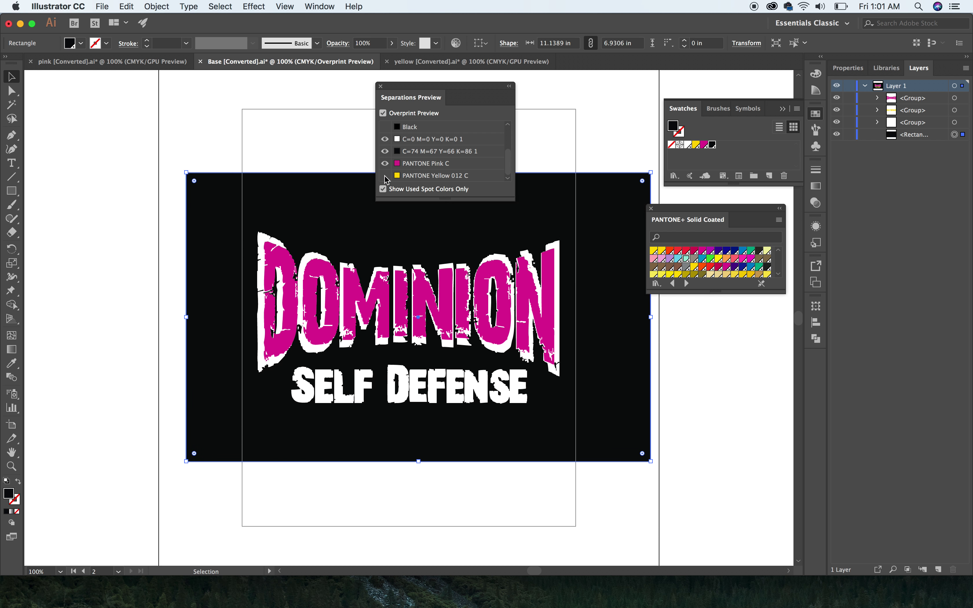
click(385, 176)
click(385, 139)
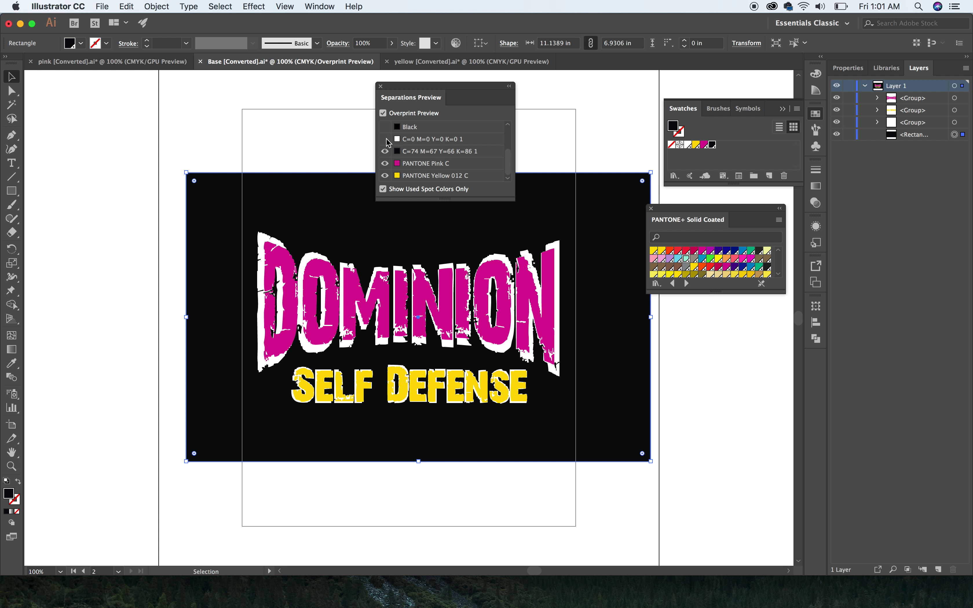
click(385, 139)
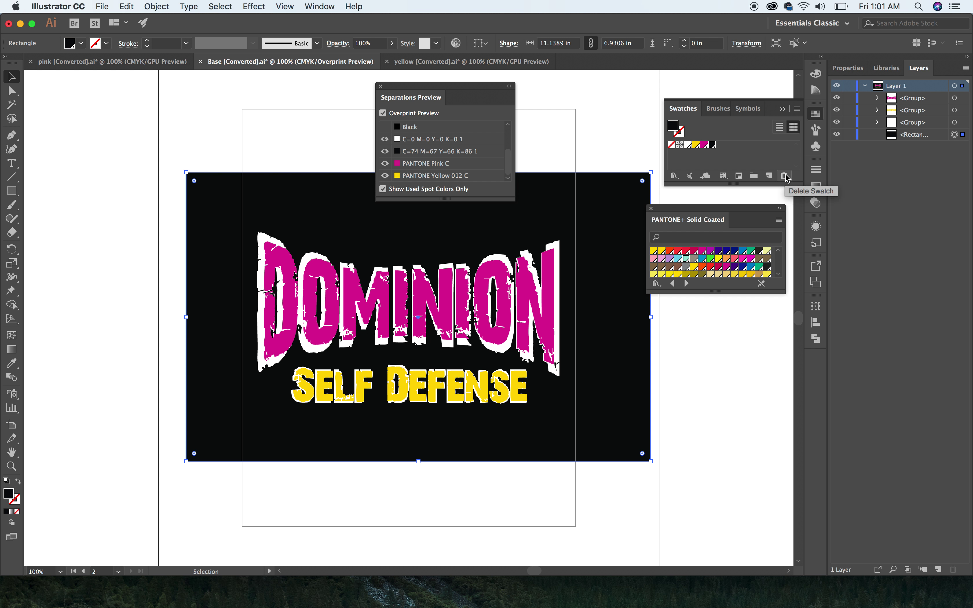
- Delete the black C=74 M=67 Y=66 K=86 spot swatch and the black background rectangle, leaving Overprint Preview off
drag(712, 145, 785, 176)
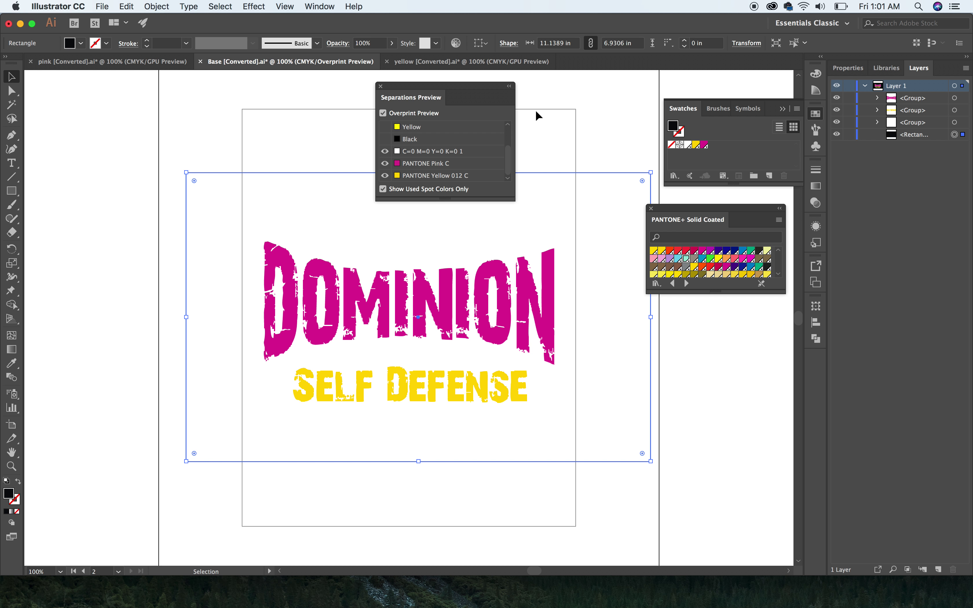
click(384, 114)
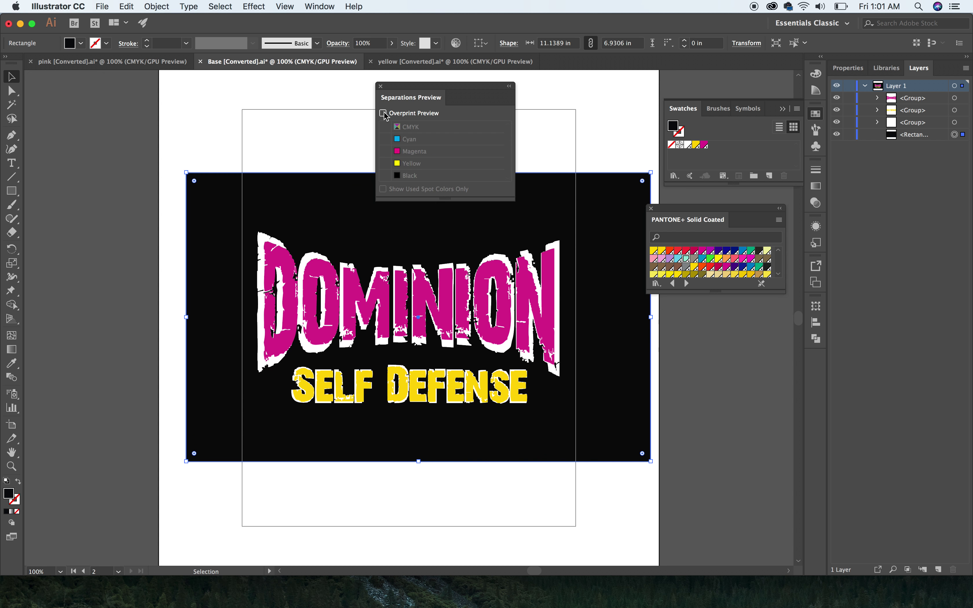
click(561, 133)
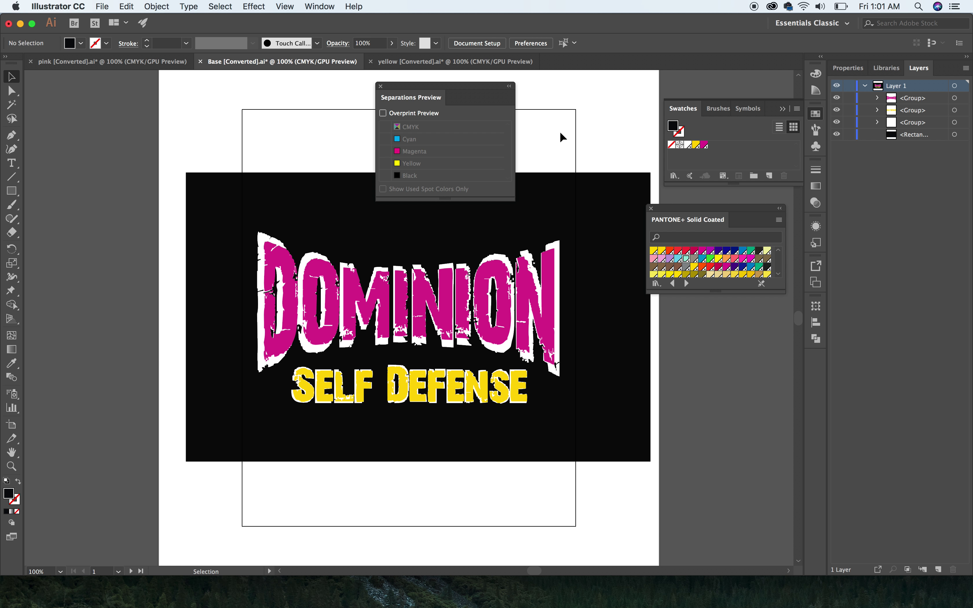
click(607, 195)
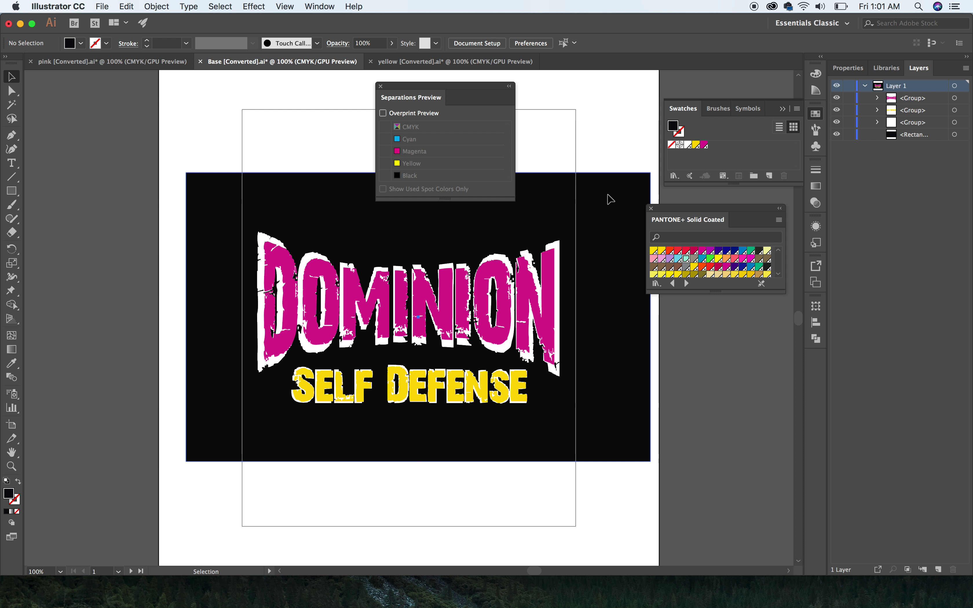
key(Delete)
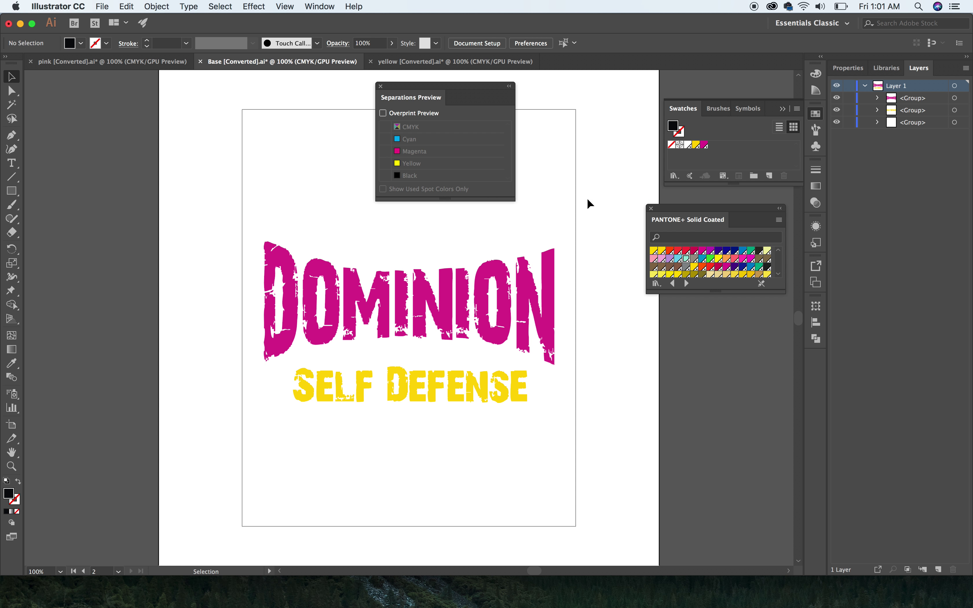
- Check the remaining white, pink and yellow separations in Overprint Preview and return to the normal preview
click(383, 114)
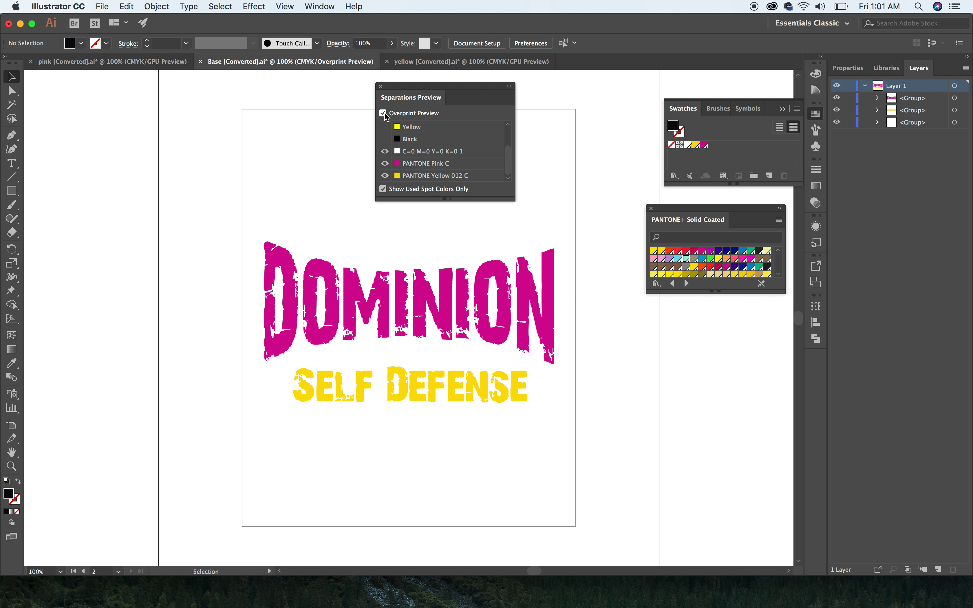
click(384, 113)
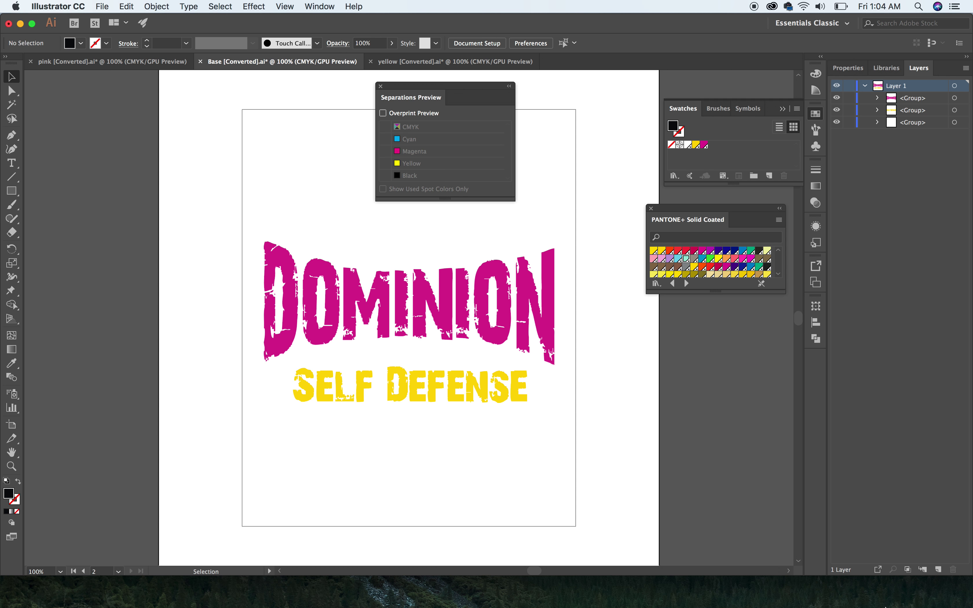
mouse_move(879, 606)
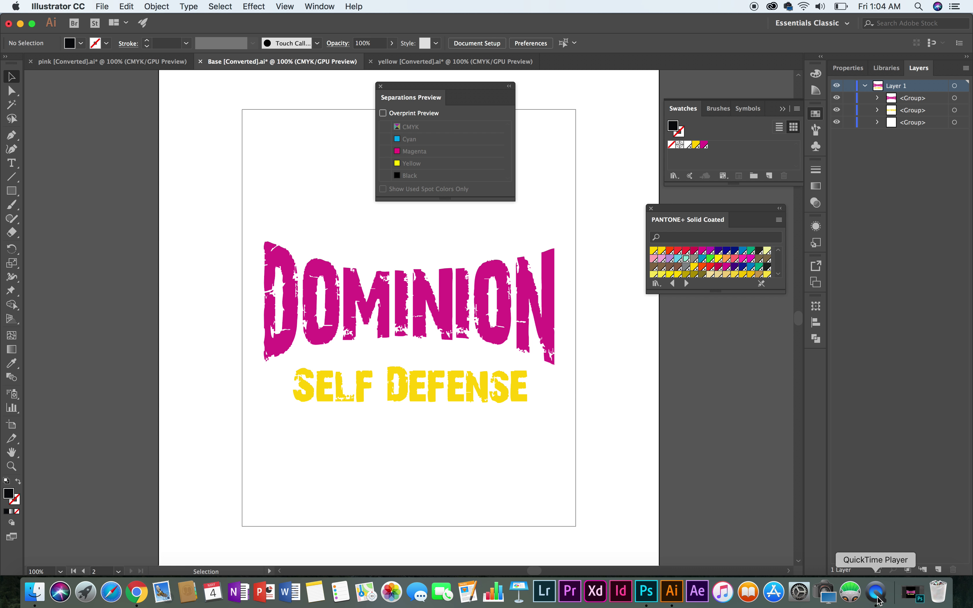
right_click(879, 595)
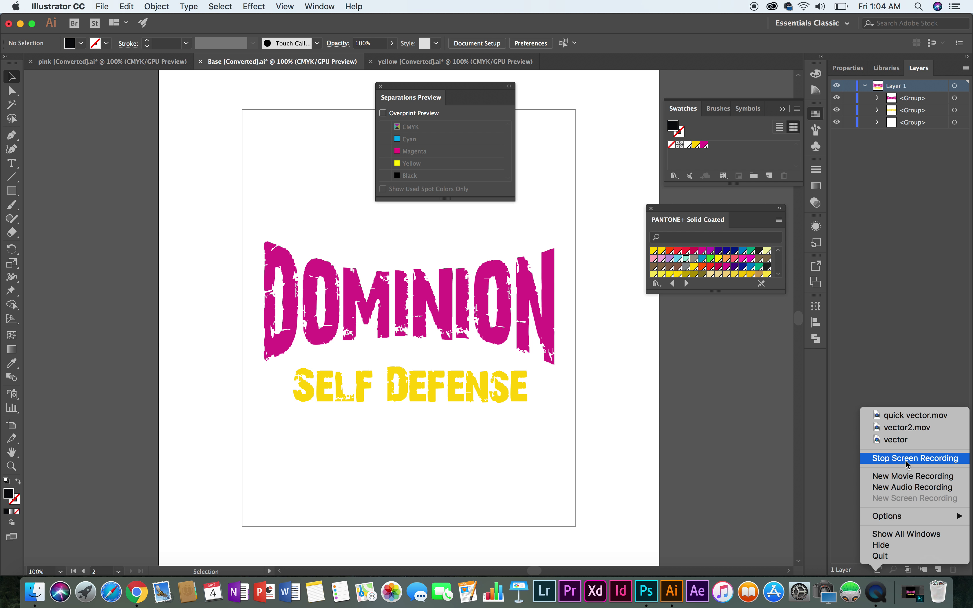